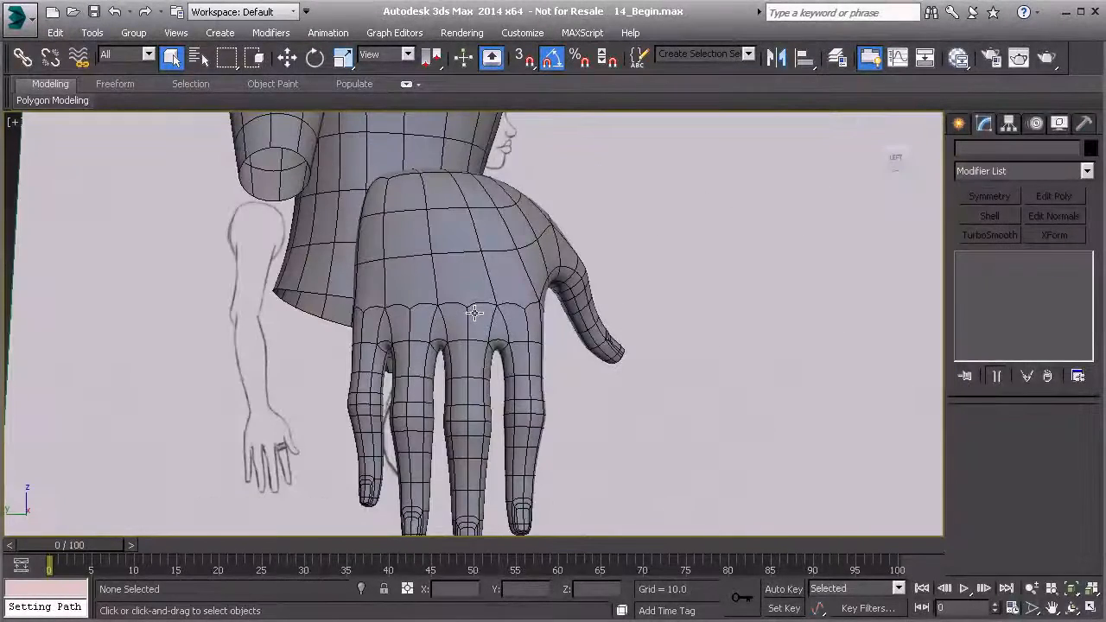
# Select the hand mesh and activate the Cut tool at vertex level of its Editable Poly base.
pyautogui.click(456, 313)
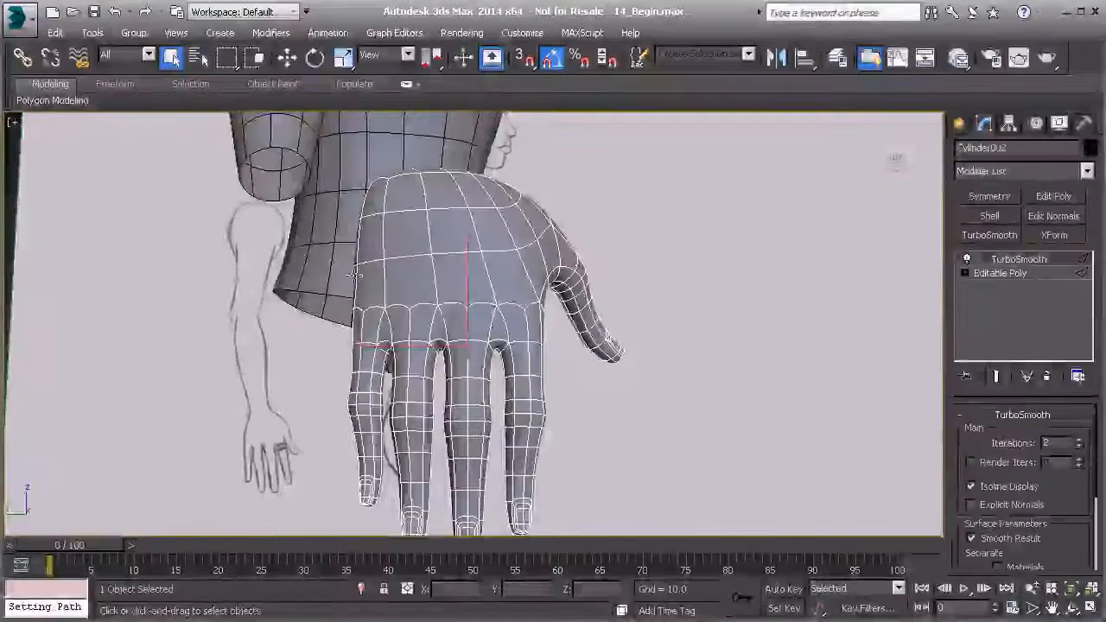
pyautogui.click(1003, 273)
pyautogui.press('2')
pyautogui.scroll(5, 532, 331)
pyautogui.keyDown('alt'); pyautogui.moveTo(533, 331); pyautogui.dragTo(380, 336, button='middle'); pyautogui.keyUp('alt')
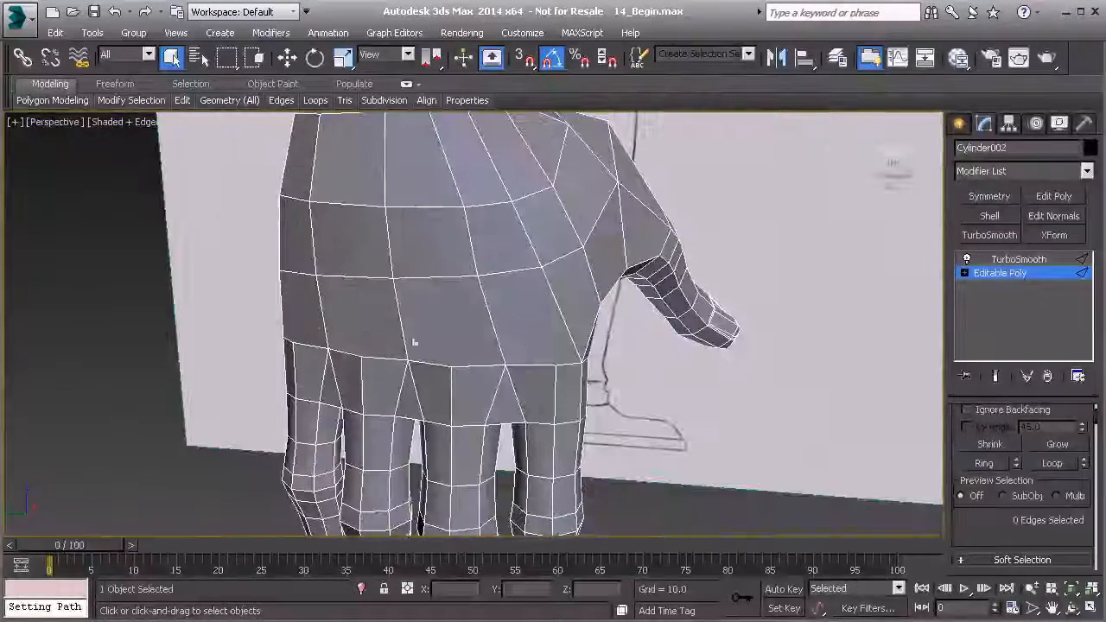
pyautogui.moveTo(547, 347)
pyautogui.keyDown('alt'); pyautogui.mouseDown(button='middle')
pyautogui.moveTo(529, 350)
pyautogui.moveTo(544, 349)
pyautogui.moveTo(523, 324)
pyautogui.mouseUp(button='middle'); pyautogui.keyUp('alt')
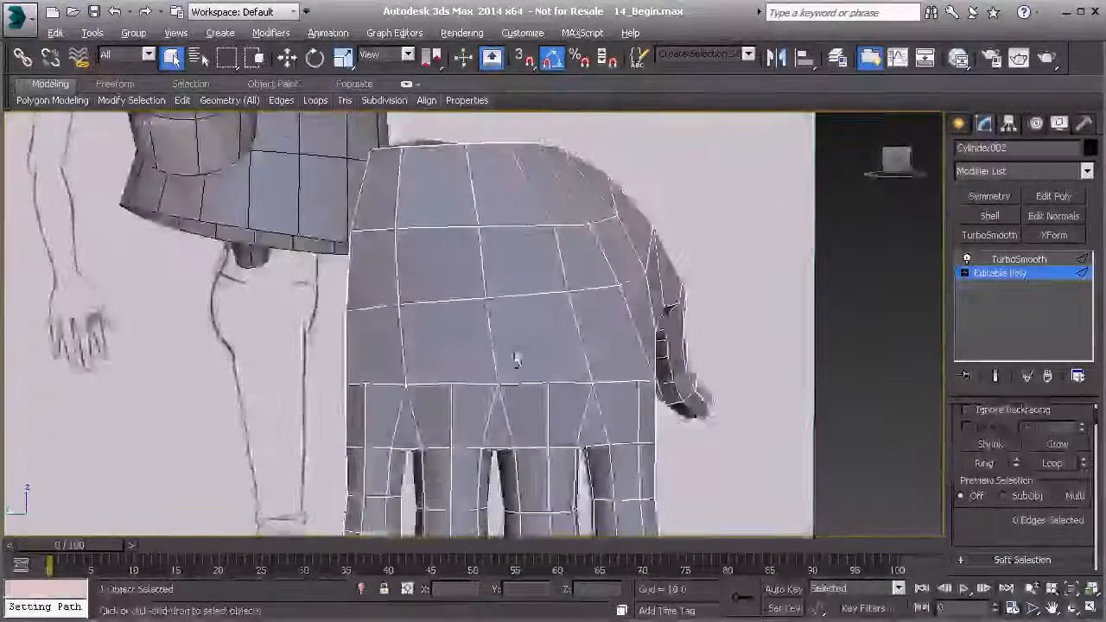
pyautogui.scroll(5, 536, 320)
pyautogui.press('1')
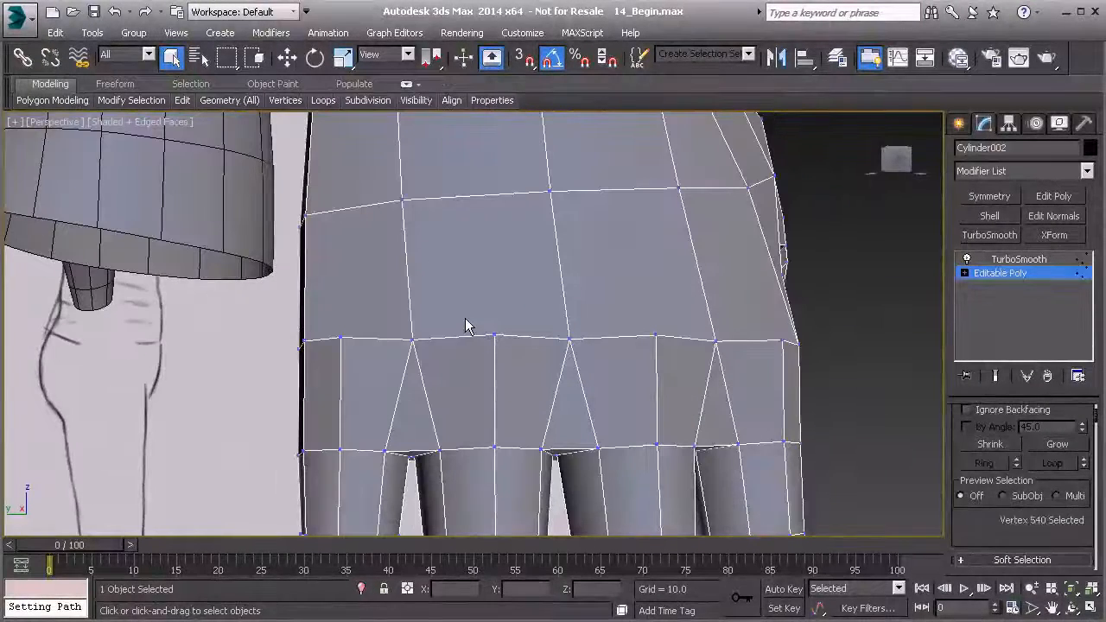
pyautogui.rightClick(483, 275)
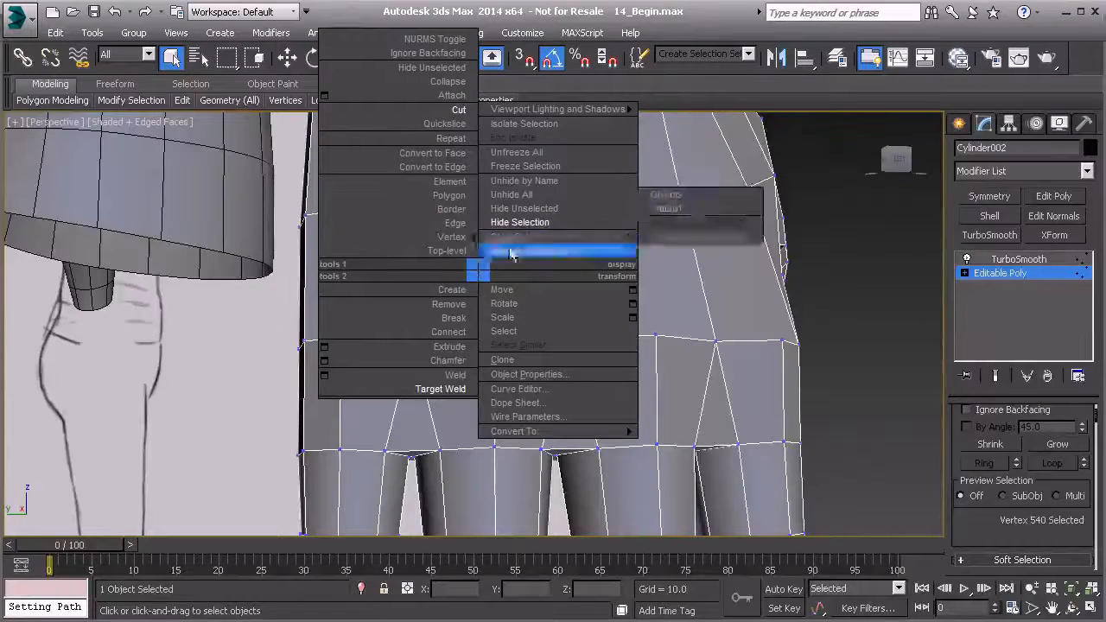
pyautogui.click(460, 110)
# Examine the topology on the back of the hand above the knuckles from several angles.
pyautogui.keyDown('alt'); pyautogui.moveTo(355, 356); pyautogui.dragTo(400, 374, button='middle'); pyautogui.keyUp('alt')
pyautogui.click(370, 370)
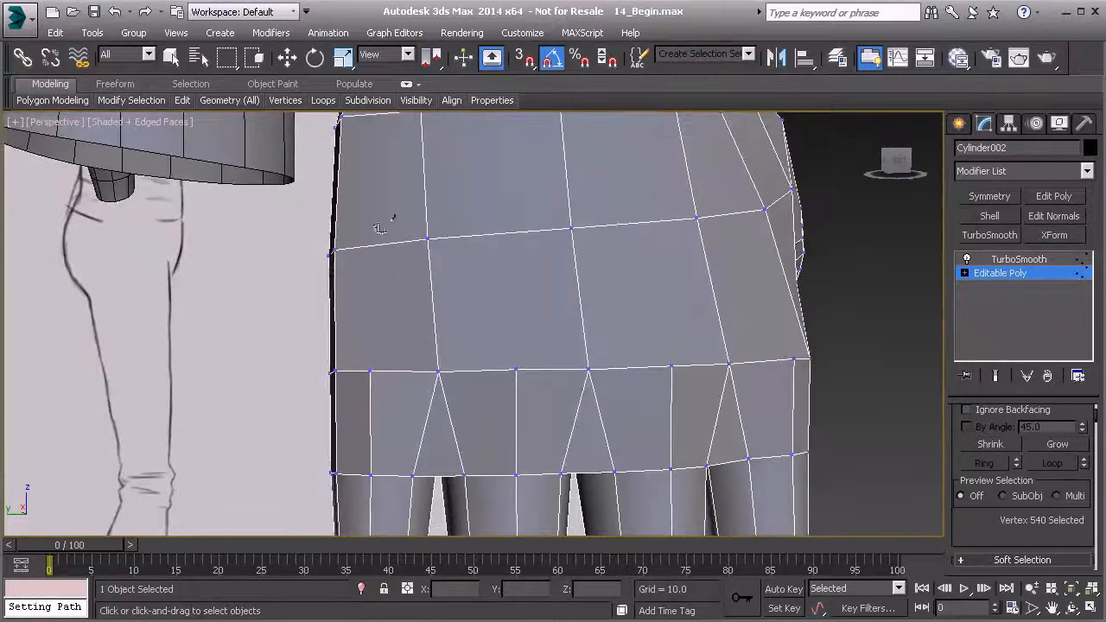
pyautogui.keyDown('alt'); pyautogui.moveTo(366, 149); pyautogui.dragTo(388, 245, button='middle'); pyautogui.keyUp('alt')
pyautogui.moveTo(448, 300); pyautogui.dragTo(404, 143, button='middle')
pyautogui.keyDown('alt'); pyautogui.moveTo(440, 251); pyautogui.dragTo(516, 299, button='middle'); pyautogui.keyUp('alt')
pyautogui.moveTo(502, 292); pyautogui.dragTo(490, 359, button='middle')
pyautogui.scroll(-3, 490, 359)
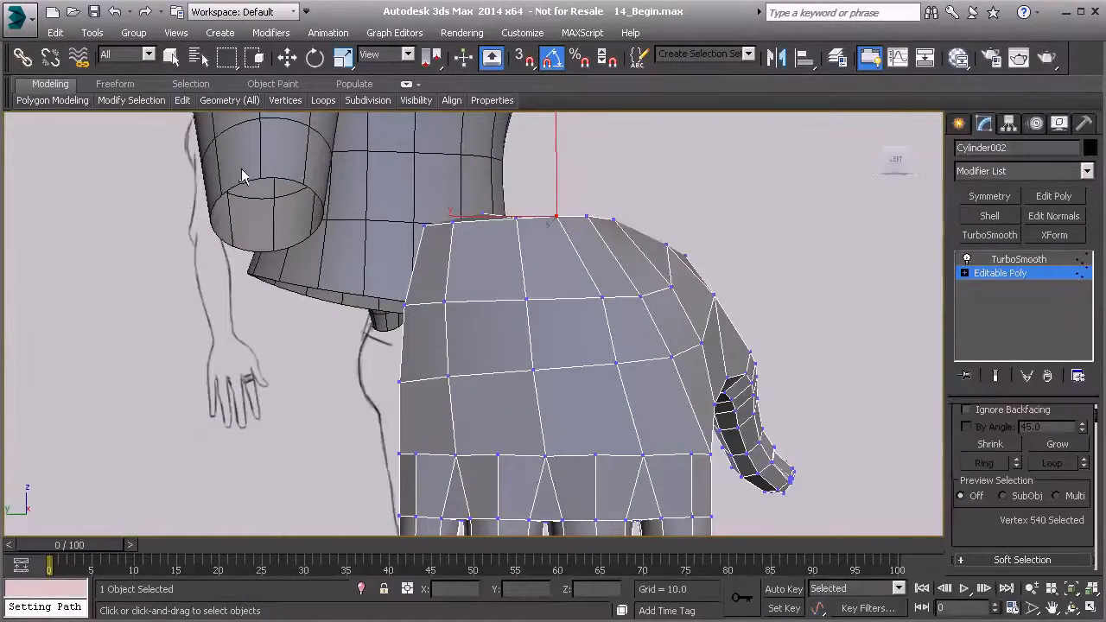
pyautogui.press('p')
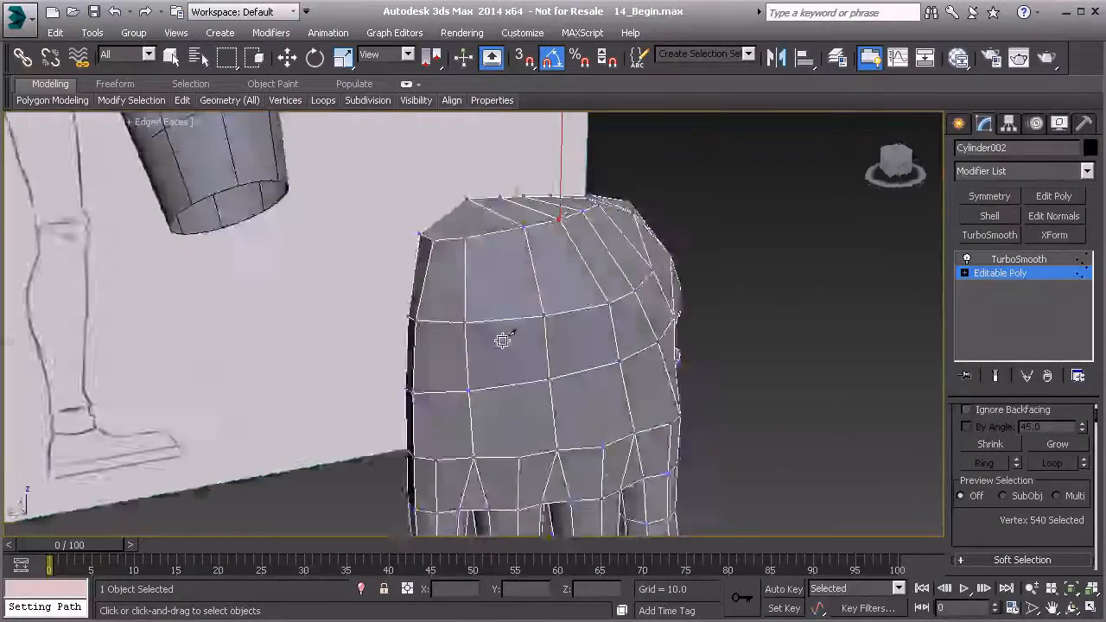
pyautogui.press('l')
pyautogui.scroll(3, 493, 291)
pyautogui.keyDown('alt'); pyautogui.moveTo(479, 284); pyautogui.dragTo(406, 355, button='middle'); pyautogui.keyUp('alt')
pyautogui.scroll(3, 483, 314)
pyautogui.scroll(-3, 459, 340)
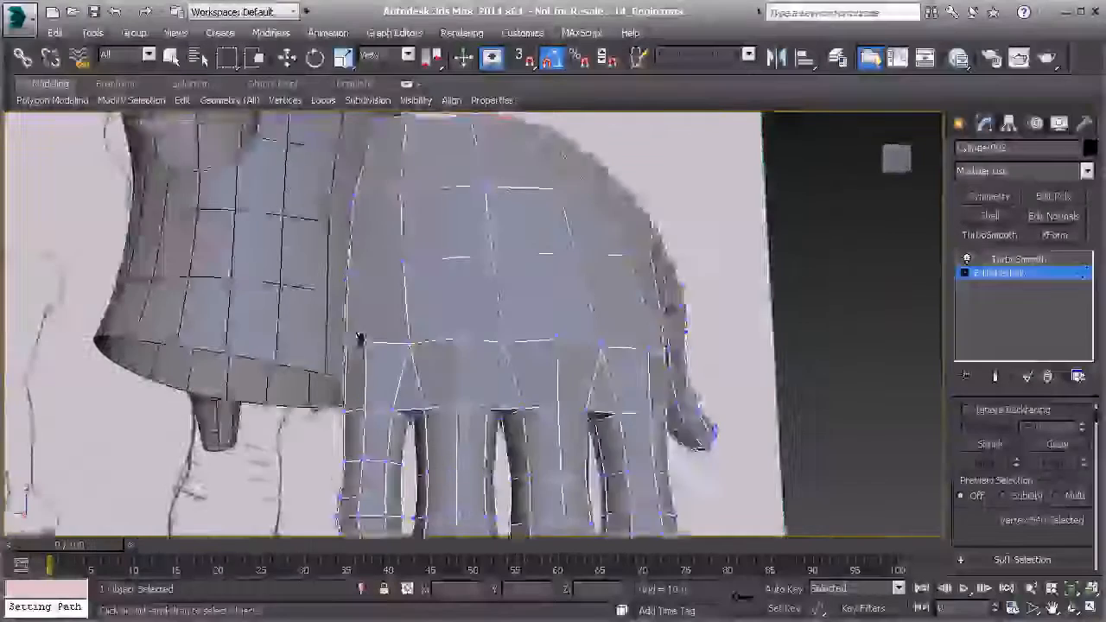
# Cut one edge each from the little and index finger knuckle vertices to the nearest outer vertices of the row above.
pyautogui.scroll(3, 343, 333)
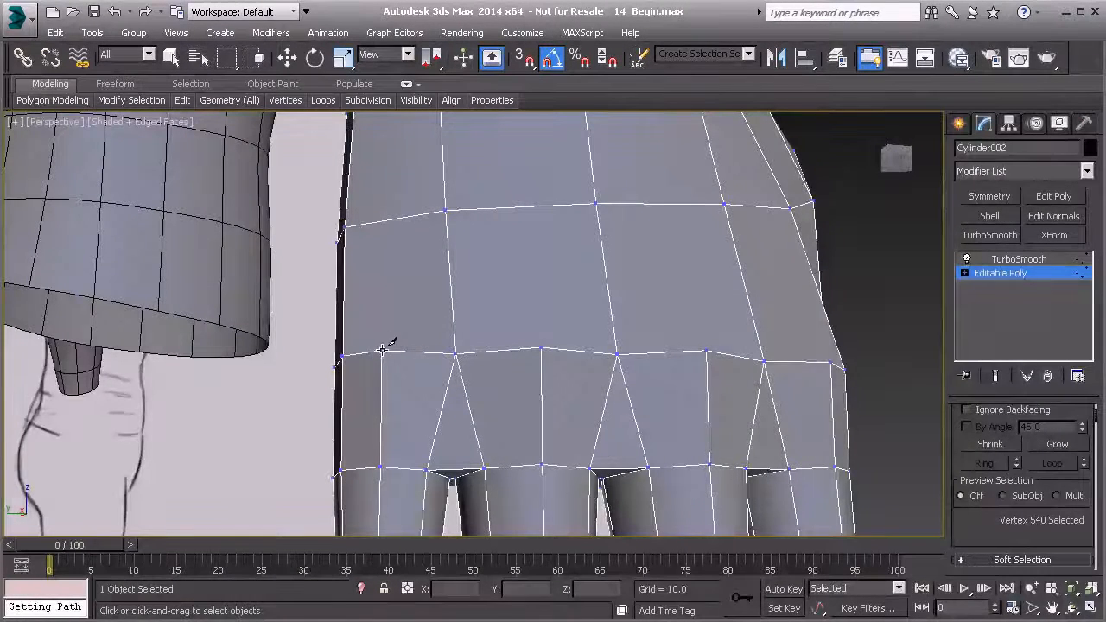
pyautogui.click(344, 226)
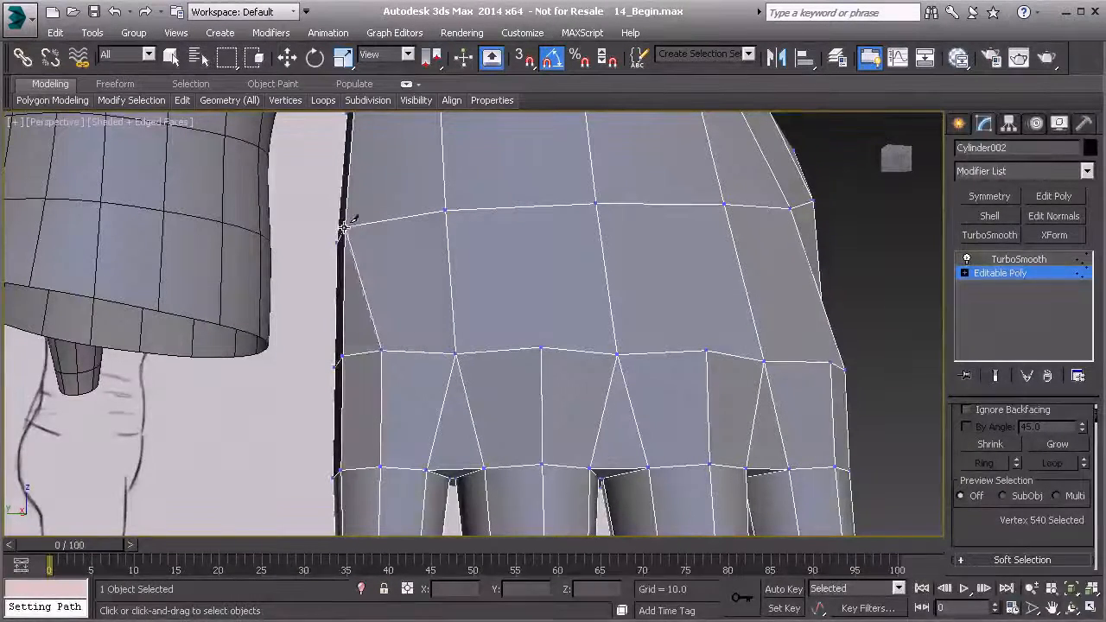
pyautogui.keyDown('alt'); pyautogui.moveTo(371, 320); pyautogui.dragTo(410, 328, button='middle'); pyautogui.keyUp('alt')
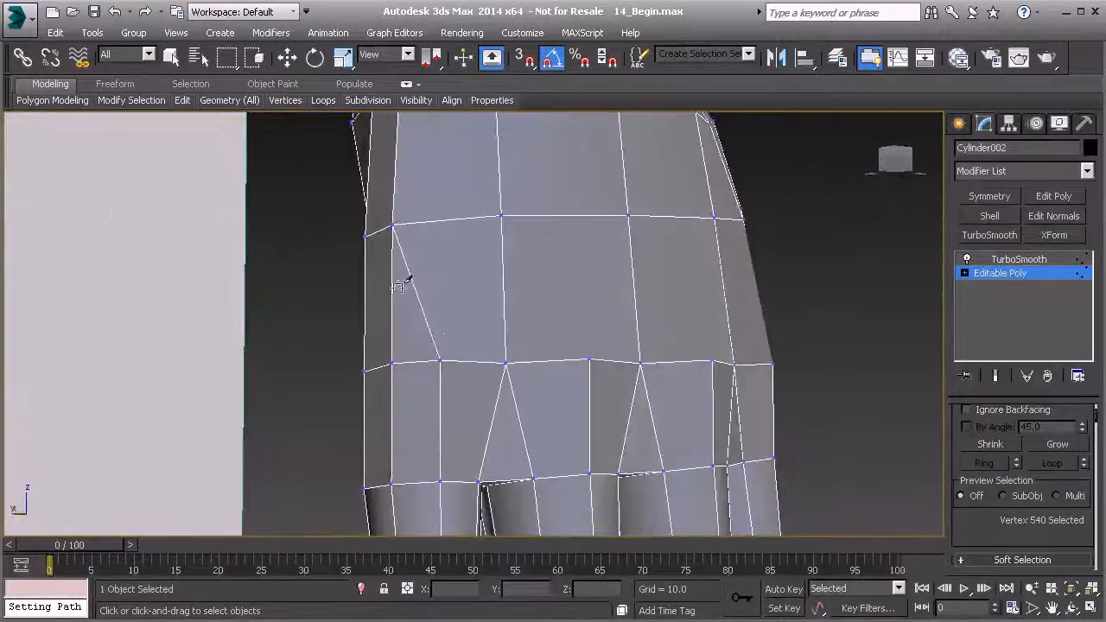
pyautogui.moveTo(499, 342)
pyautogui.keyDown('alt'); pyautogui.mouseDown(button='middle')
pyautogui.moveTo(402, 331)
pyautogui.moveTo(719, 328)
pyautogui.moveTo(679, 369)
pyautogui.moveTo(660, 367)
pyautogui.mouseUp(button='middle'); pyautogui.keyUp('alt')
pyautogui.click(660, 367)
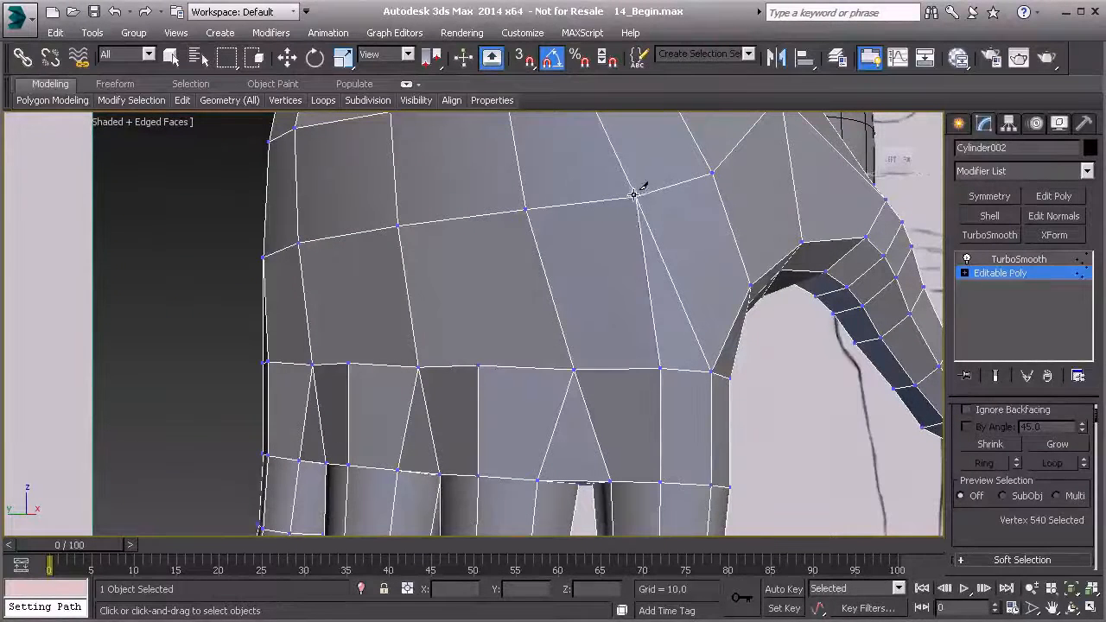
pyautogui.click(636, 195)
pyautogui.rightClick(646, 239)
# Select the five lengthwise edges between the knuckle row and the row above, including the two newly cut ones.
pyautogui.keyDown('alt'); pyautogui.moveTo(546, 337); pyautogui.dragTo(610, 313, button='middle'); pyautogui.keyUp('alt')
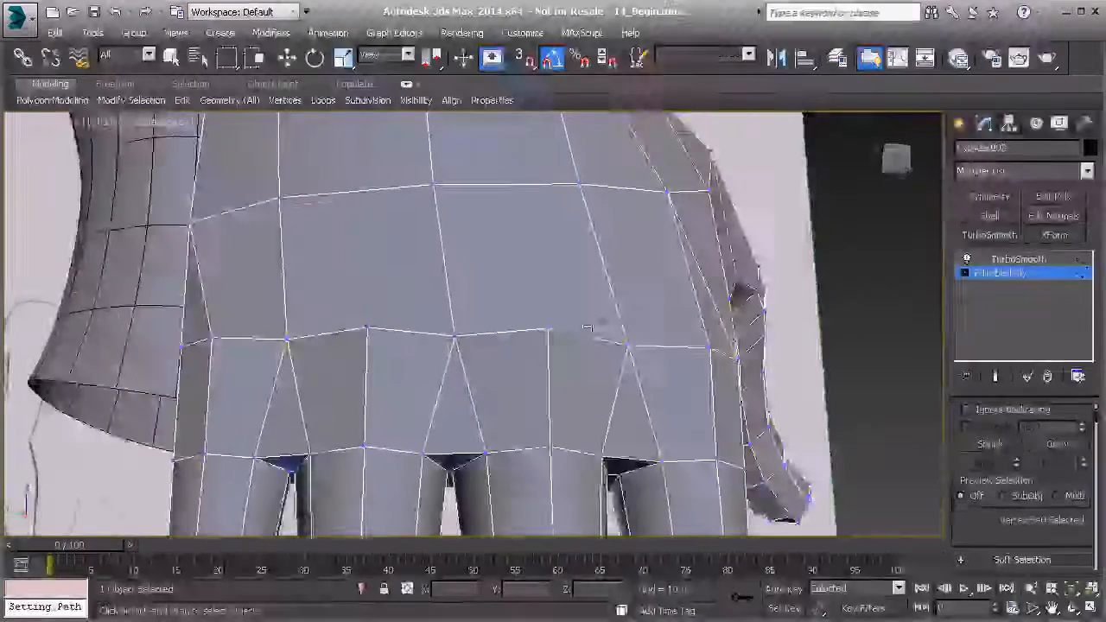
pyautogui.scroll(-4, 546, 335)
pyautogui.keyDown('alt'); pyautogui.moveTo(411, 338); pyautogui.dragTo(446, 325, button='middle'); pyautogui.keyUp('alt')
pyautogui.press('2')
pyautogui.click(352, 322)
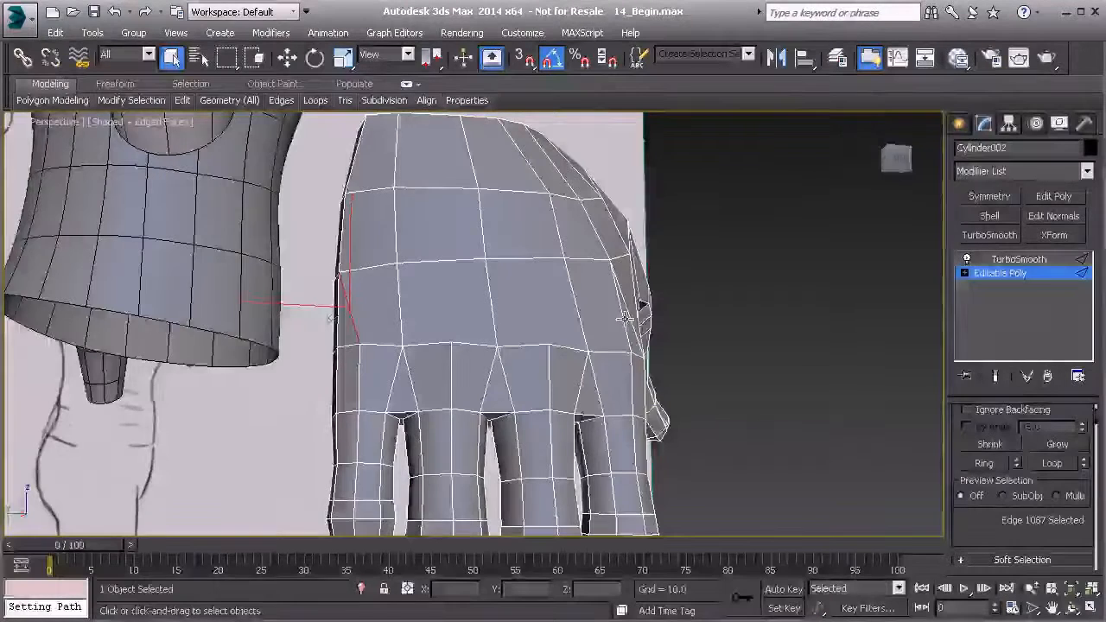
pyautogui.keyDown('alt'); pyautogui.moveTo(624, 319); pyautogui.dragTo(584, 352, button='middle'); pyautogui.keyUp('alt')
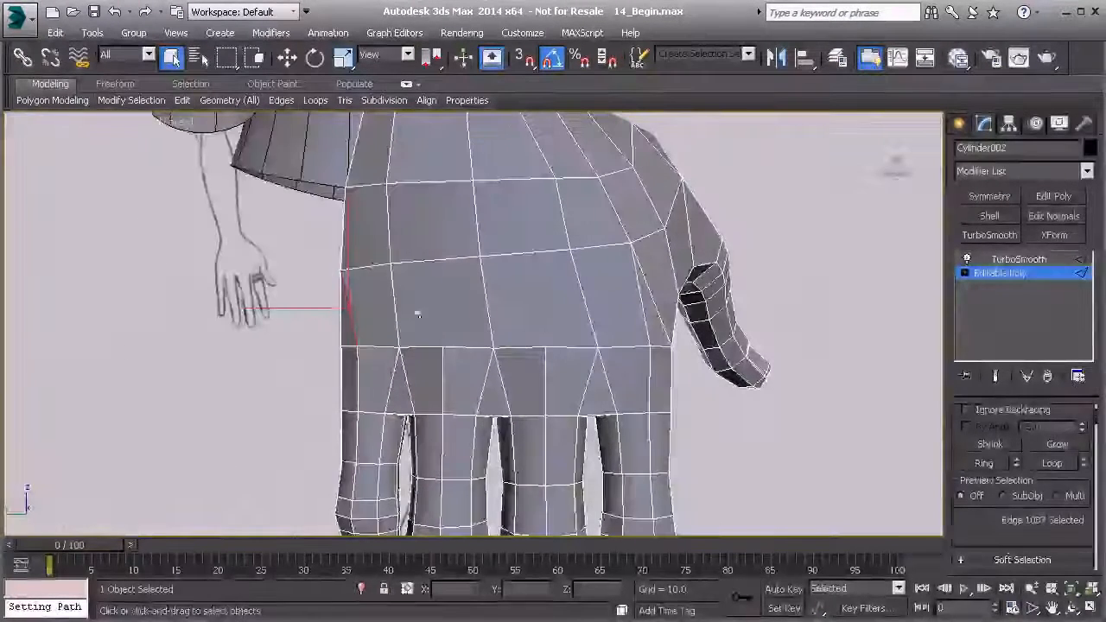
pyautogui.keyDown('alt'); pyautogui.moveTo(630, 321); pyautogui.dragTo(390, 322, button='middle'); pyautogui.keyUp('alt')
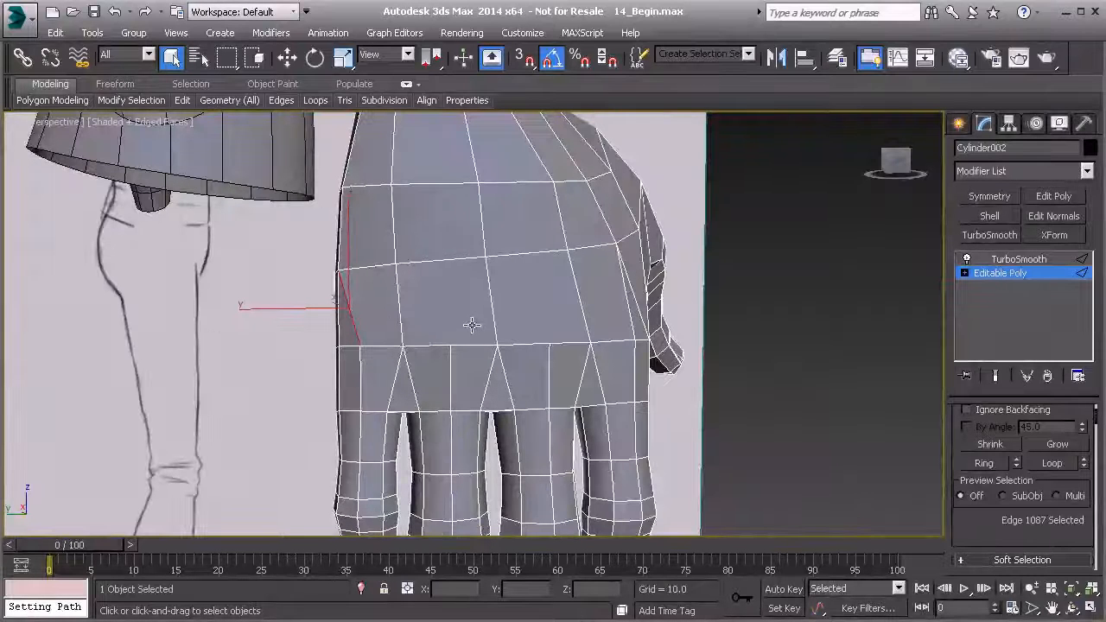
pyautogui.keyDown('ctrl'); pyautogui.click(400, 311); pyautogui.keyUp('ctrl')
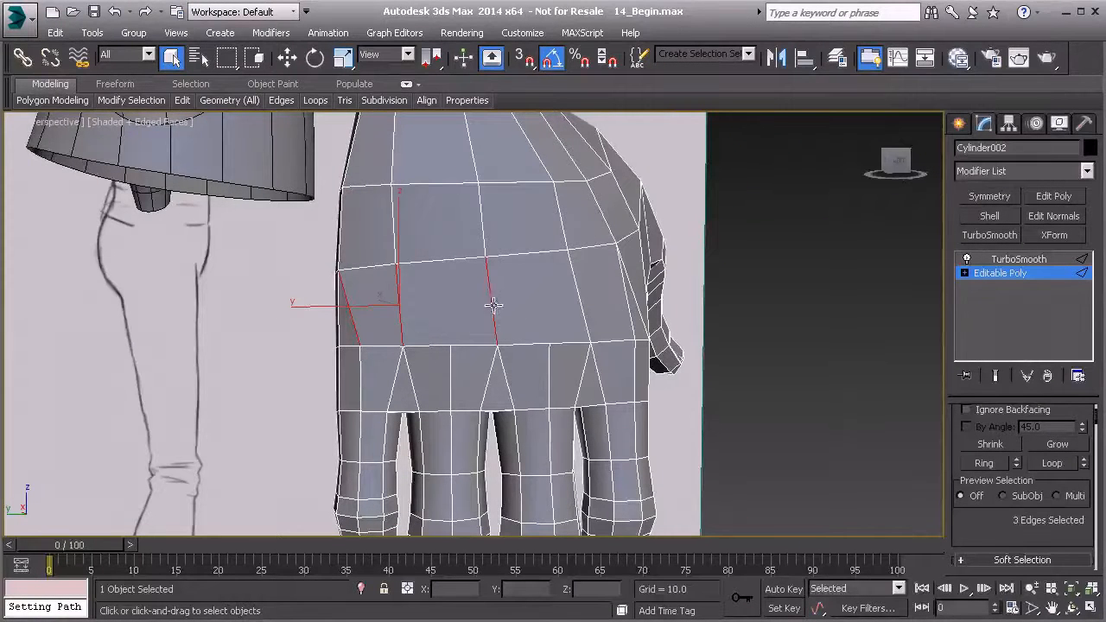
pyautogui.keyDown('alt'); pyautogui.moveTo(628, 307); pyautogui.dragTo(609, 324, button='middle'); pyautogui.keyUp('alt')
pyautogui.scroll(-3, 1037, 510)
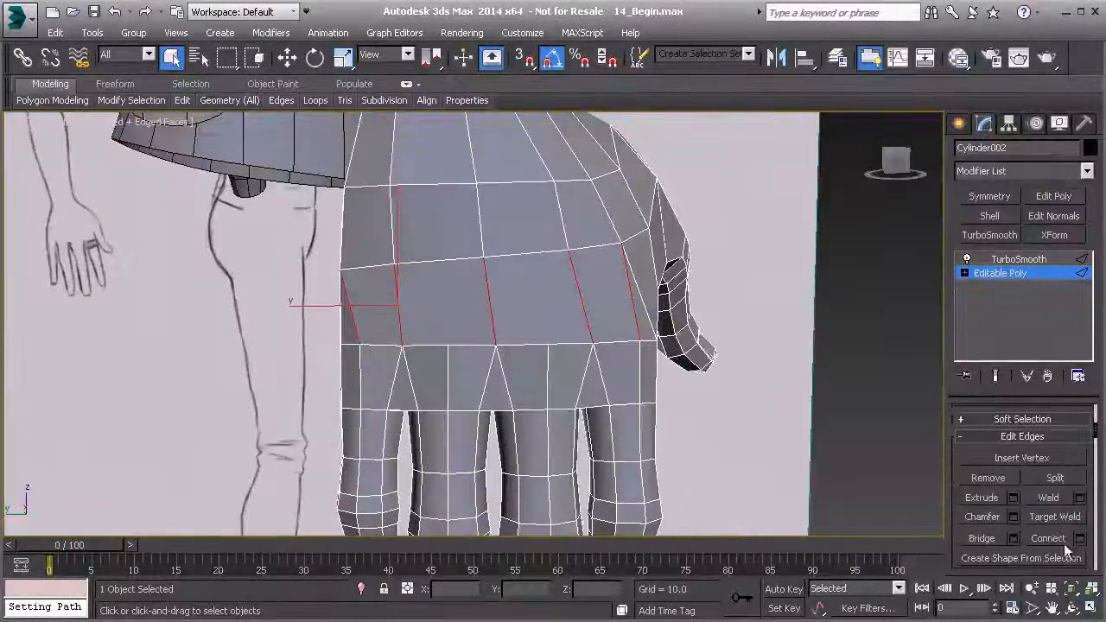
pyautogui.click(1081, 538)
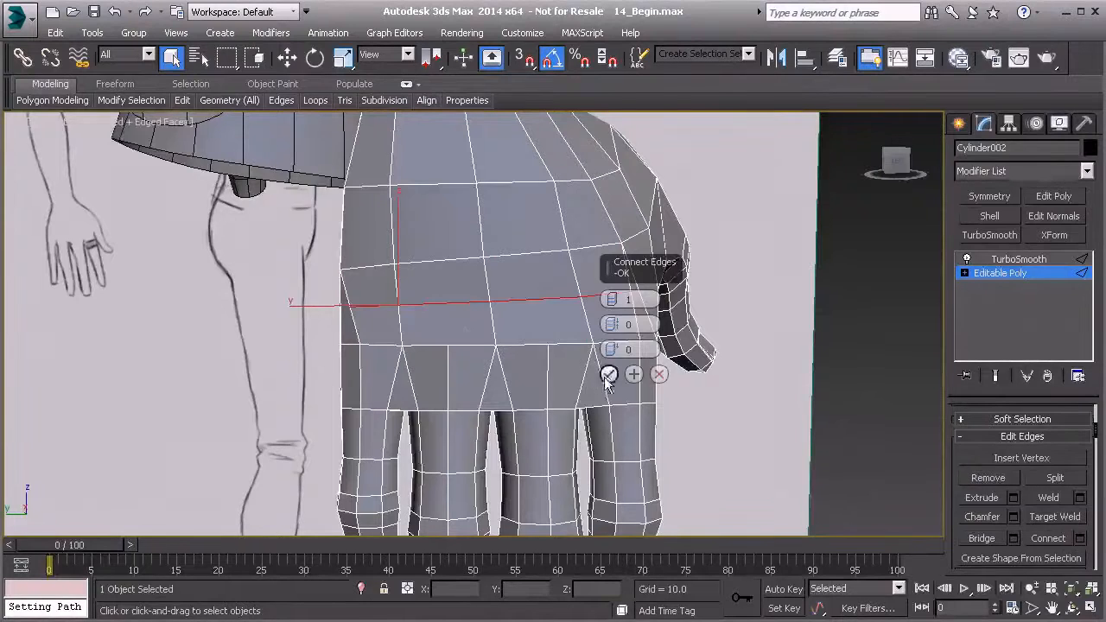
pyautogui.keyDown('alt'); pyautogui.moveTo(398, 330); pyautogui.dragTo(429, 300, button='middle'); pyautogui.keyUp('alt')
pyautogui.keyDown('alt'); pyautogui.moveTo(515, 336); pyautogui.dragTo(582, 361, button='middle'); pyautogui.keyUp('alt')
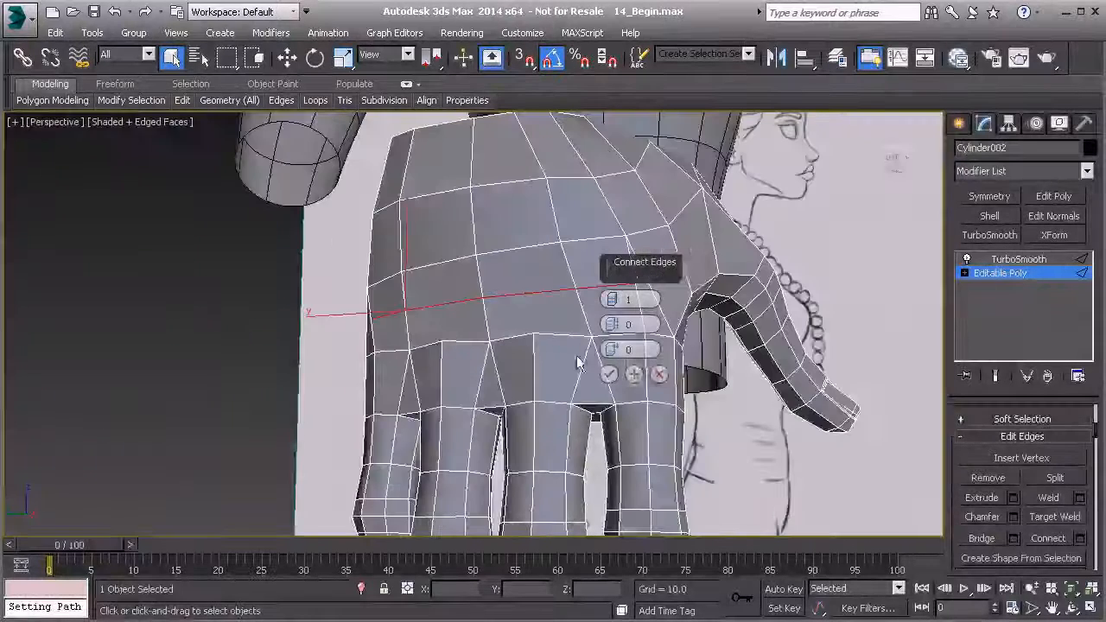
pyautogui.click(659, 374)
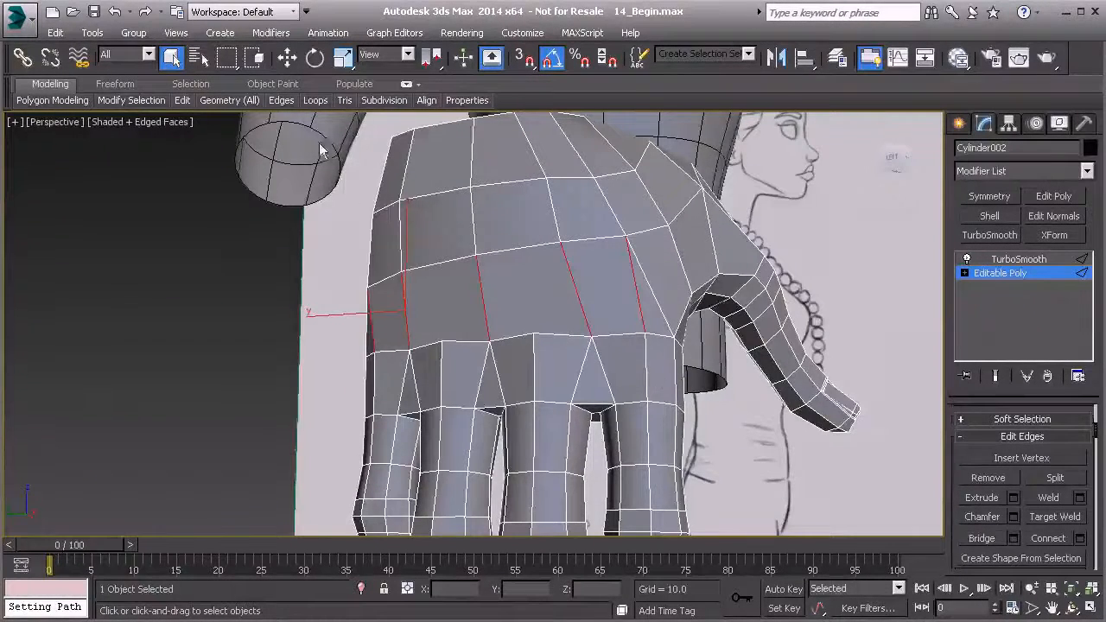
# Insert one connecting edge row through the selected edges across the back of the hand.
pyautogui.moveTo(314, 100)
pyautogui.click(425, 143)
pyautogui.keyDown('alt'); pyautogui.moveTo(519, 298); pyautogui.dragTo(698, 331, button='middle'); pyautogui.keyUp('alt')
pyautogui.keyDown('alt'); pyautogui.moveTo(484, 302); pyautogui.dragTo(515, 363, button='middle'); pyautogui.keyUp('alt')
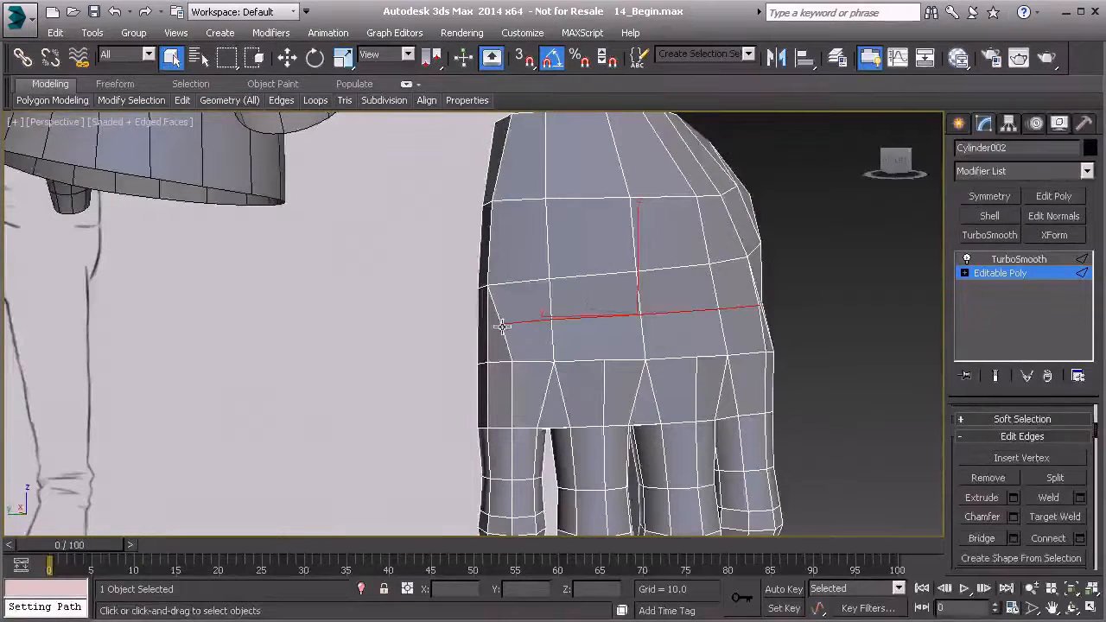
# Scale the two end vertices of the new edge row toward each other with the Edge constraint enabled.
pyautogui.press('1')
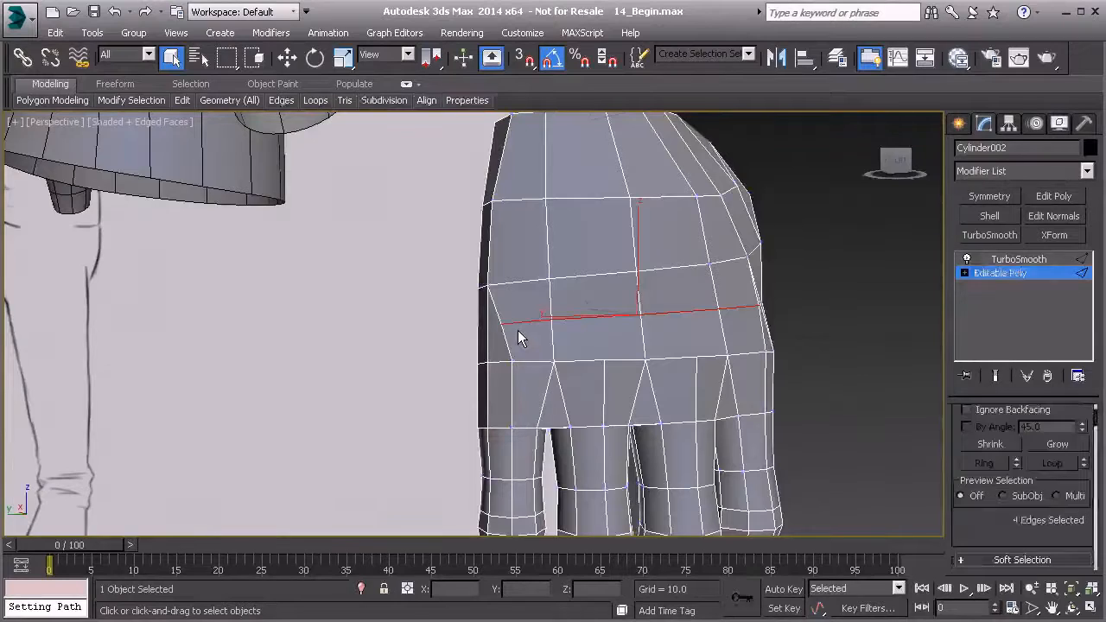
pyautogui.click(501, 324)
pyautogui.keyDown('alt'); pyautogui.moveTo(751, 342); pyautogui.dragTo(582, 344, button='middle'); pyautogui.keyUp('alt')
pyautogui.keyDown('ctrl'); pyautogui.click(666, 328); pyautogui.keyUp('ctrl')
pyautogui.keyDown('alt'); pyautogui.moveTo(662, 330); pyautogui.dragTo(544, 335, button='middle'); pyautogui.keyUp('alt')
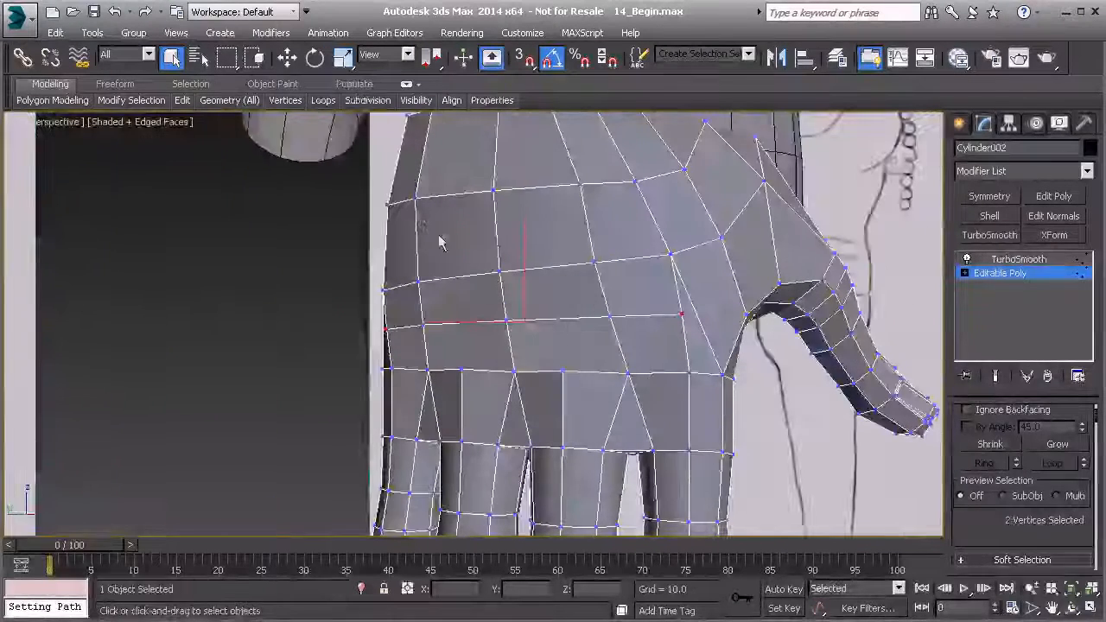
pyautogui.press('r')
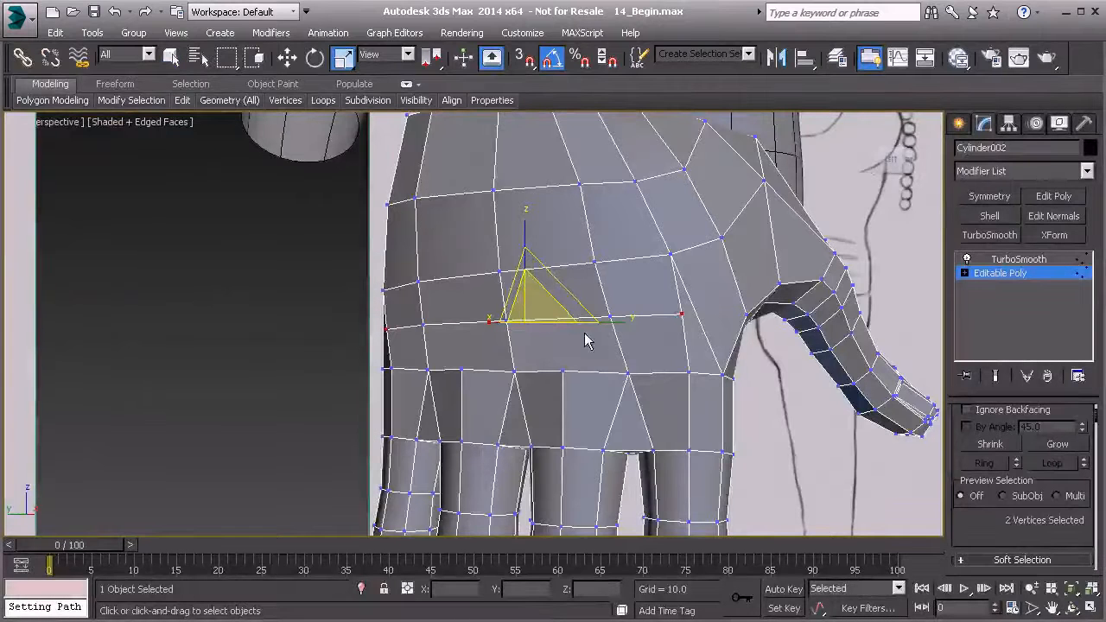
pyautogui.scroll(-7, 1002, 505)
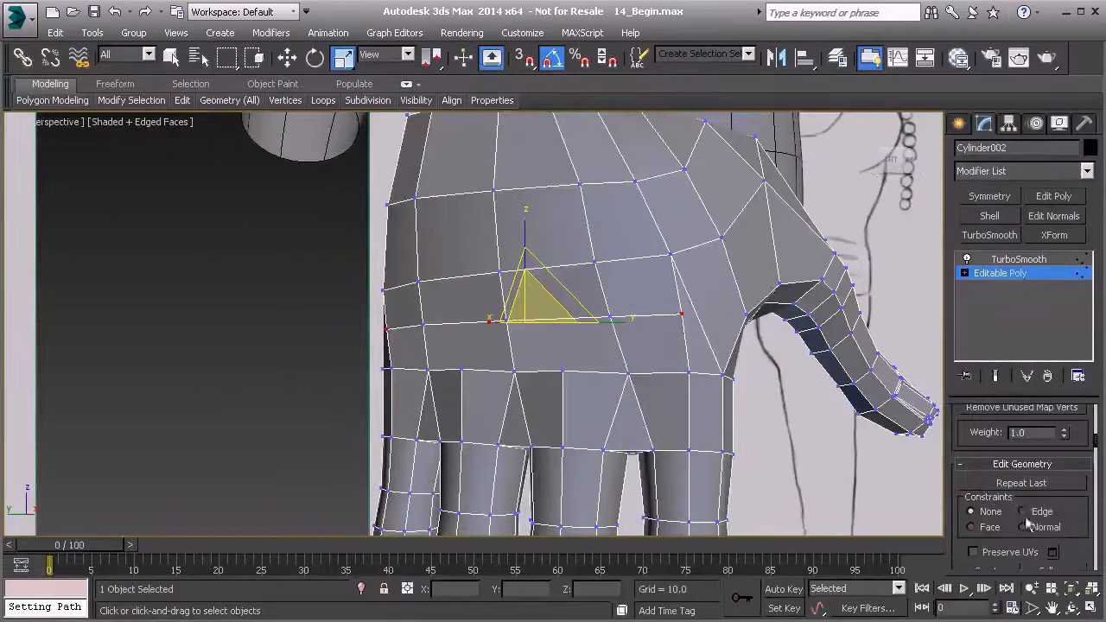
pyautogui.moveTo(717, 428)
pyautogui.keyDown('alt'); pyautogui.mouseDown(button='middle')
pyautogui.moveTo(617, 414)
pyautogui.moveTo(459, 343)
pyautogui.moveTo(432, 355)
pyautogui.mouseUp(button='middle'); pyautogui.keyUp('alt')
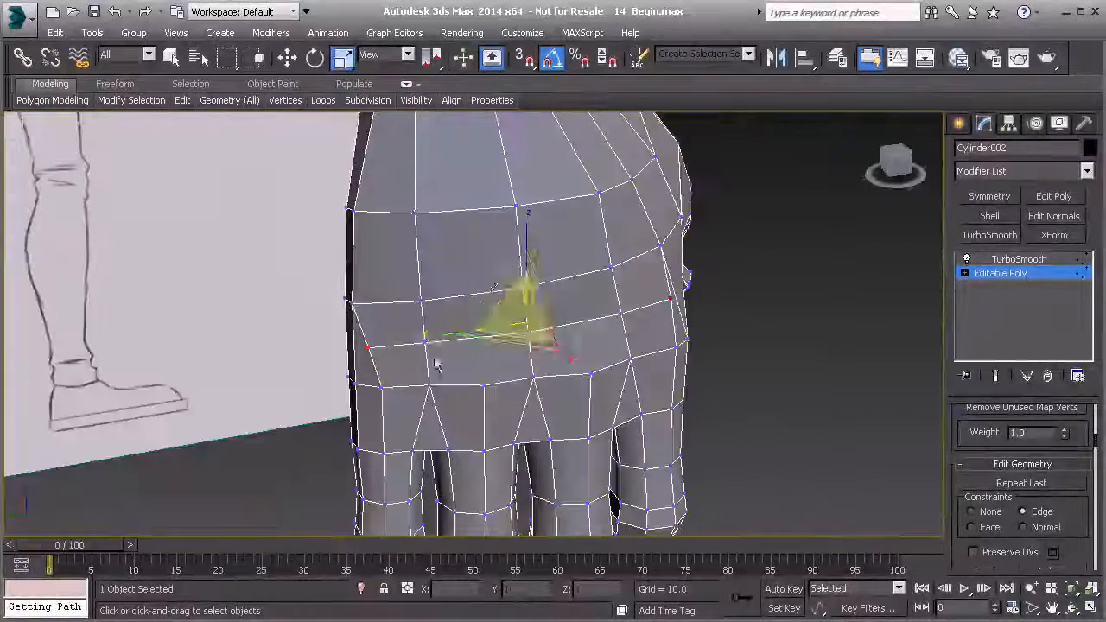
pyautogui.moveTo(432, 338); pyautogui.dragTo(440, 337)
pyautogui.moveTo(439, 337)
pyautogui.keyDown('alt'); pyautogui.mouseDown(button='middle')
pyautogui.moveTo(450, 320)
pyautogui.moveTo(395, 294)
pyautogui.moveTo(334, 320)
pyautogui.moveTo(393, 333)
pyautogui.moveTo(436, 327)
pyautogui.moveTo(372, 350)
pyautogui.mouseUp(button='middle'); pyautogui.keyUp('alt')
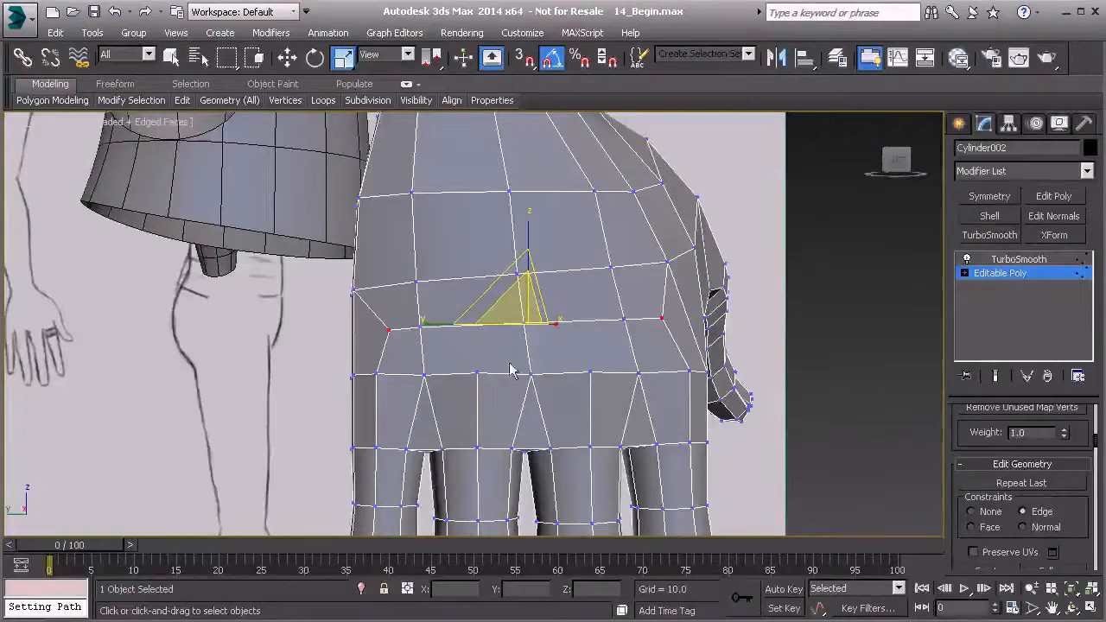
# Cut diagonal edges from the ring and middle finger knuckle vertices outward to the nearest vertices of the new row.
pyautogui.scroll(4, 461, 365)
pyautogui.rightClick(456, 346)
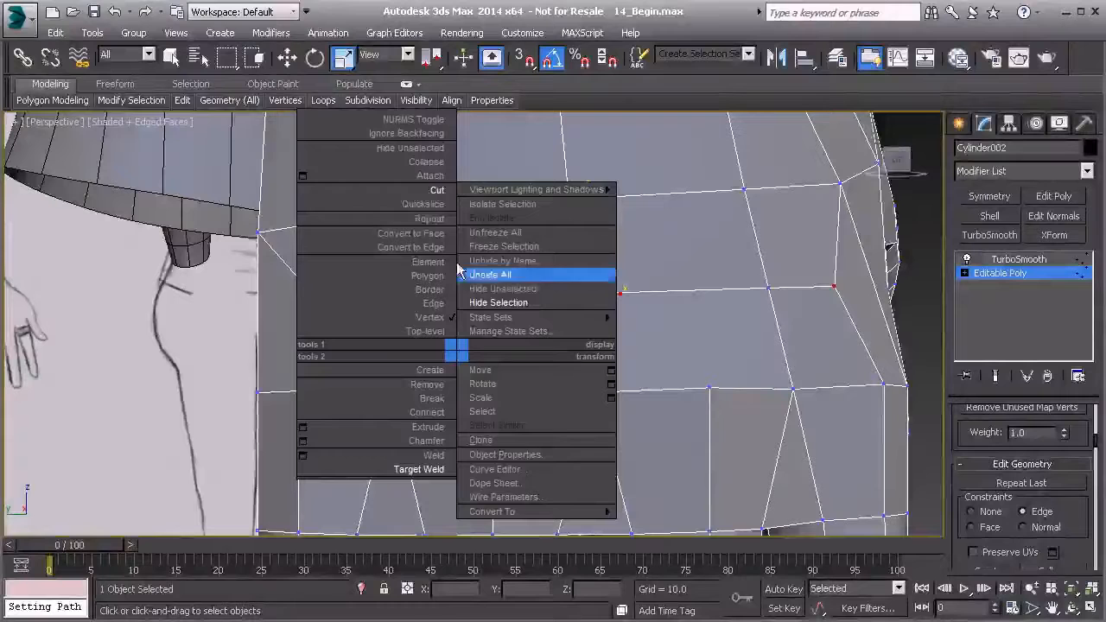
pyautogui.click(441, 204)
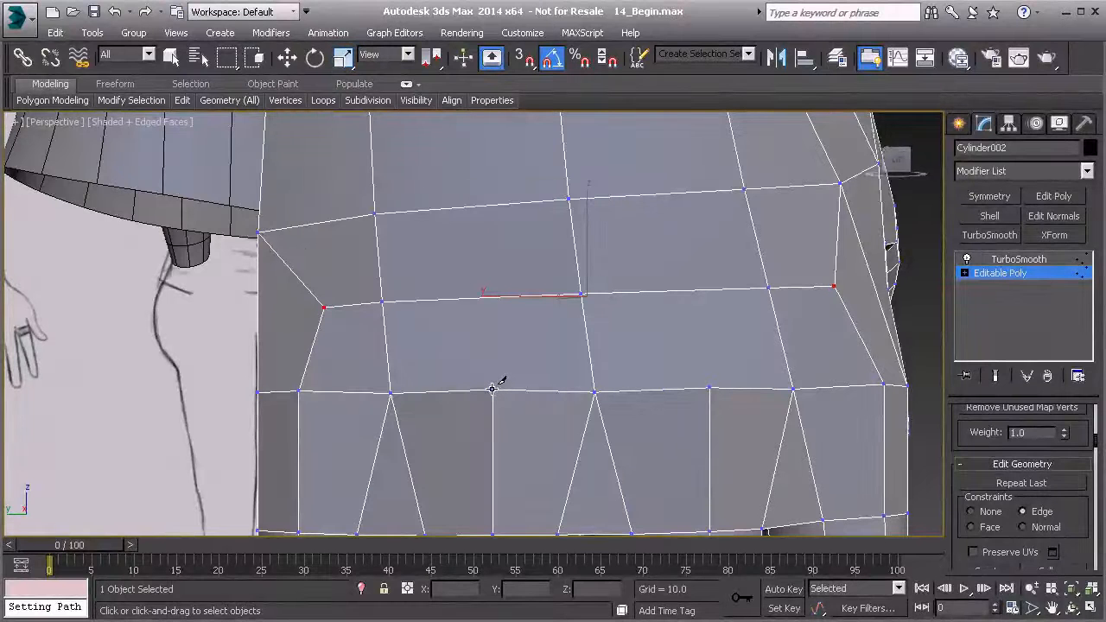
pyautogui.click(493, 389)
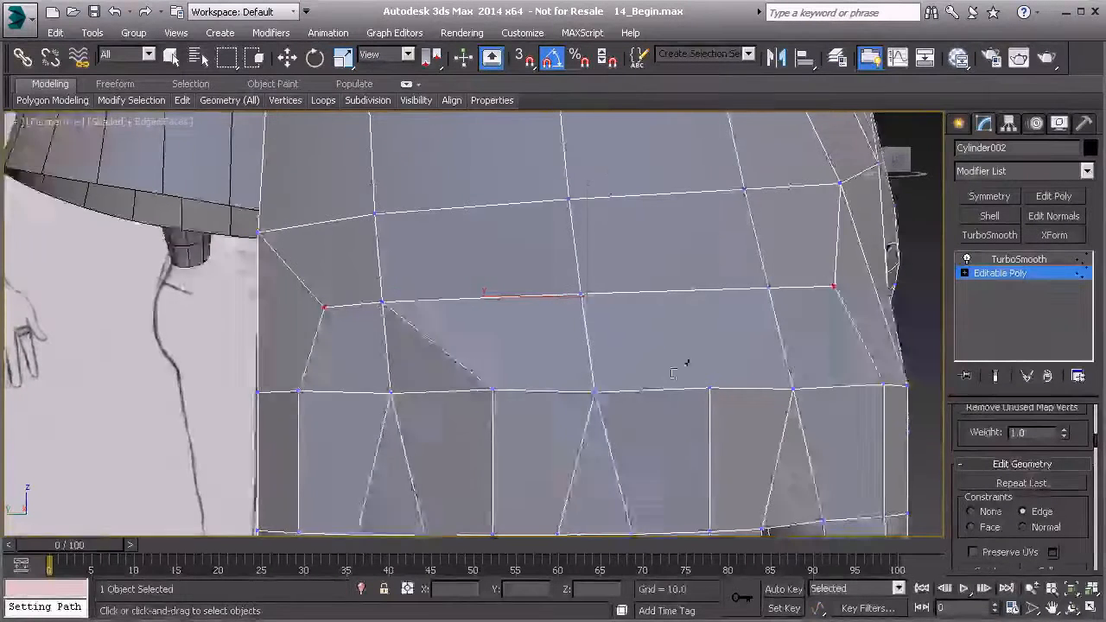
pyautogui.moveTo(730, 377); pyautogui.dragTo(591, 374, button='middle')
pyautogui.click(565, 385)
pyautogui.click(629, 284)
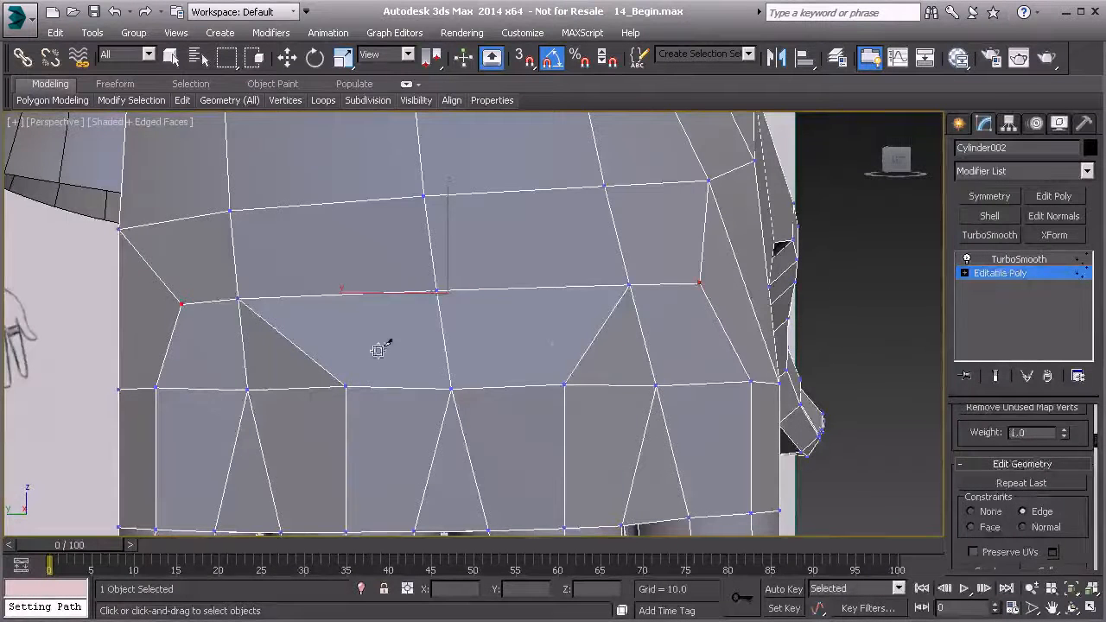
# Select the two diagonal edges and the lengthwise middle edge between them just above the knuckle row on the back of the hand.
pyautogui.press('2')
pyautogui.rightClick(348, 349)
pyautogui.click(299, 348)
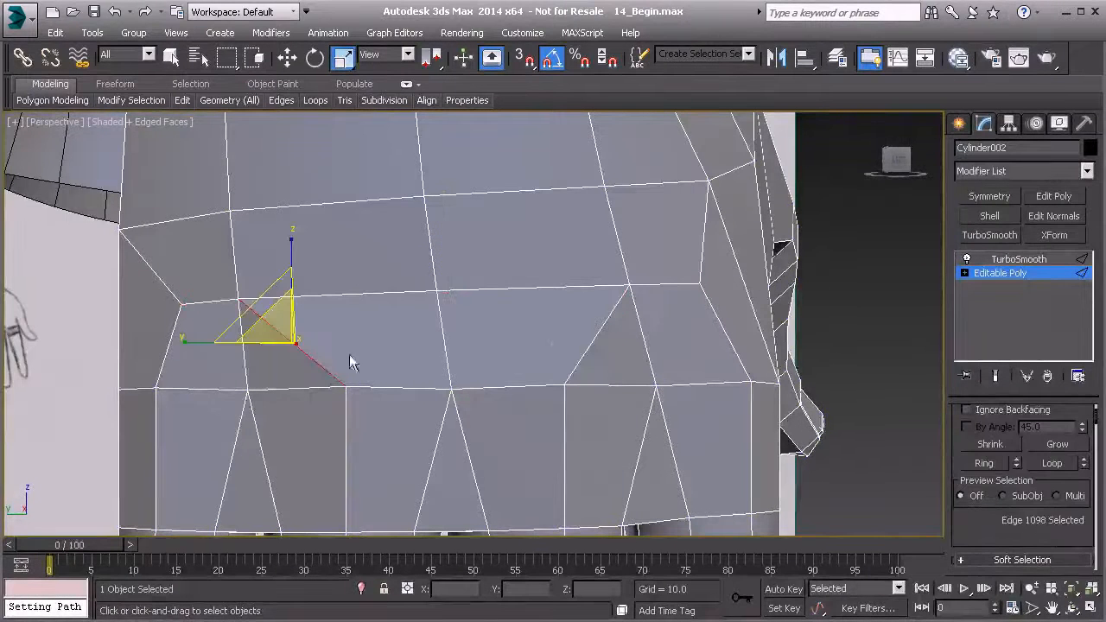
pyautogui.keyDown('ctrl'); pyautogui.click(443, 339); pyautogui.keyUp('ctrl')
pyautogui.scroll(-4, 968, 505)
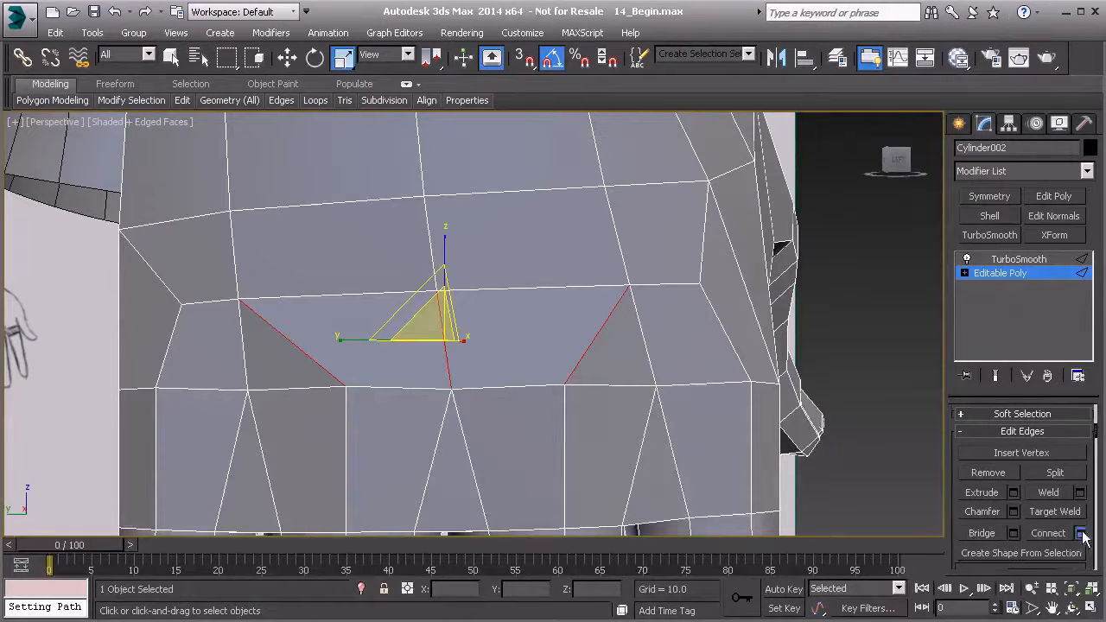
pyautogui.click(1080, 533)
pyautogui.click(608, 374)
pyautogui.hotkey('ctrl', 'z')
# Insert a Flow Connect edge row through the three selected edges and scale its two end vertices toward each other.
pyautogui.moveTo(316, 101)
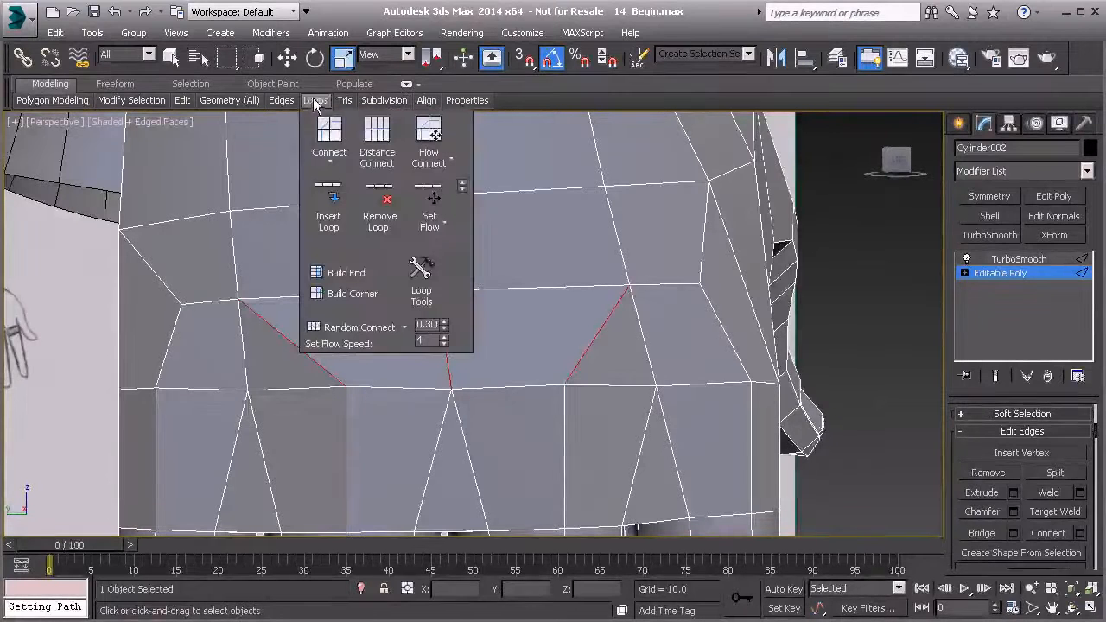
pyautogui.click(429, 134)
pyautogui.press('1')
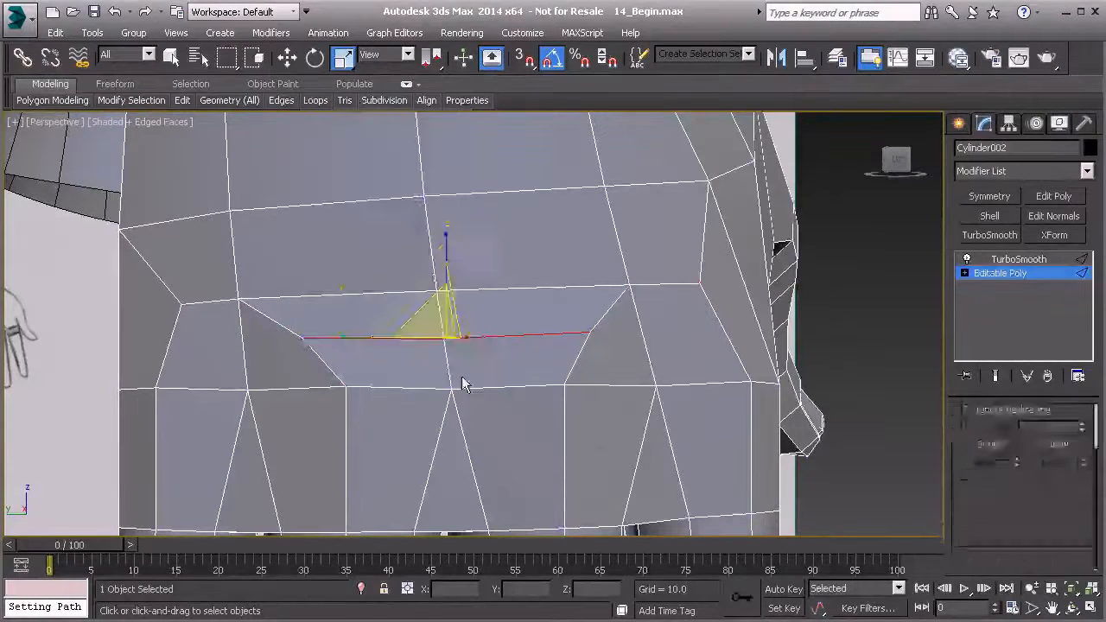
pyautogui.click(302, 337)
pyautogui.keyDown('ctrl'); pyautogui.click(588, 332); pyautogui.keyUp('ctrl')
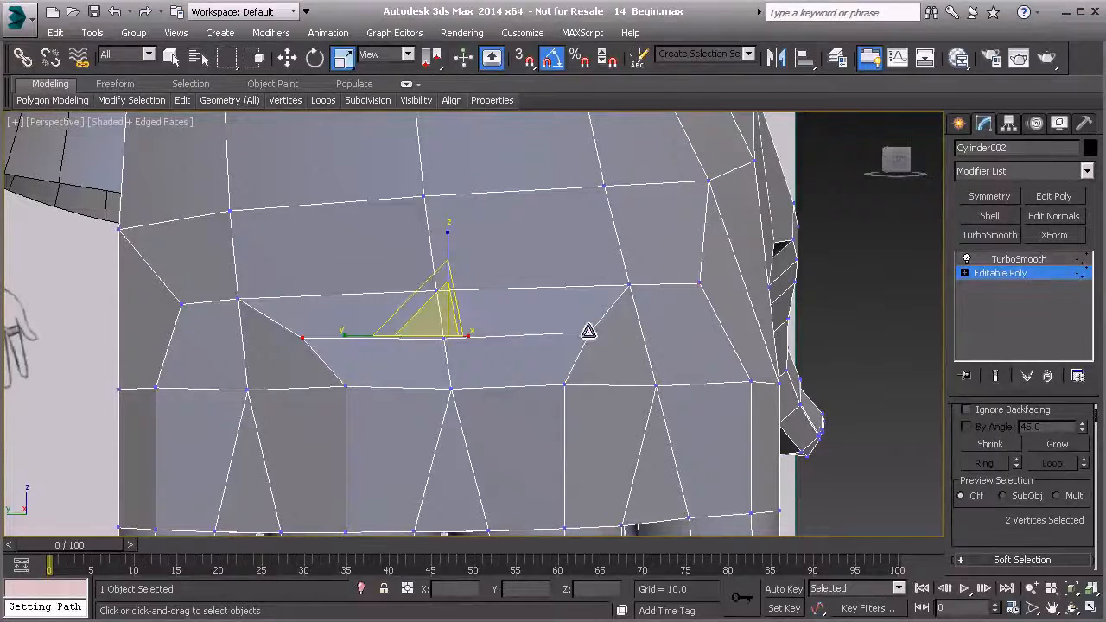
pyautogui.moveTo(349, 335); pyautogui.dragTo(383, 333)
pyautogui.keyDown('alt'); pyautogui.moveTo(385, 335); pyautogui.dragTo(319, 314, button='middle'); pyautogui.keyUp('alt')
# Delete the palm polygons in the row above the finger bases, including those beside the thumb web.
pyautogui.keyDown('alt'); pyautogui.moveTo(670, 328); pyautogui.dragTo(515, 293, button='middle'); pyautogui.keyUp('alt')
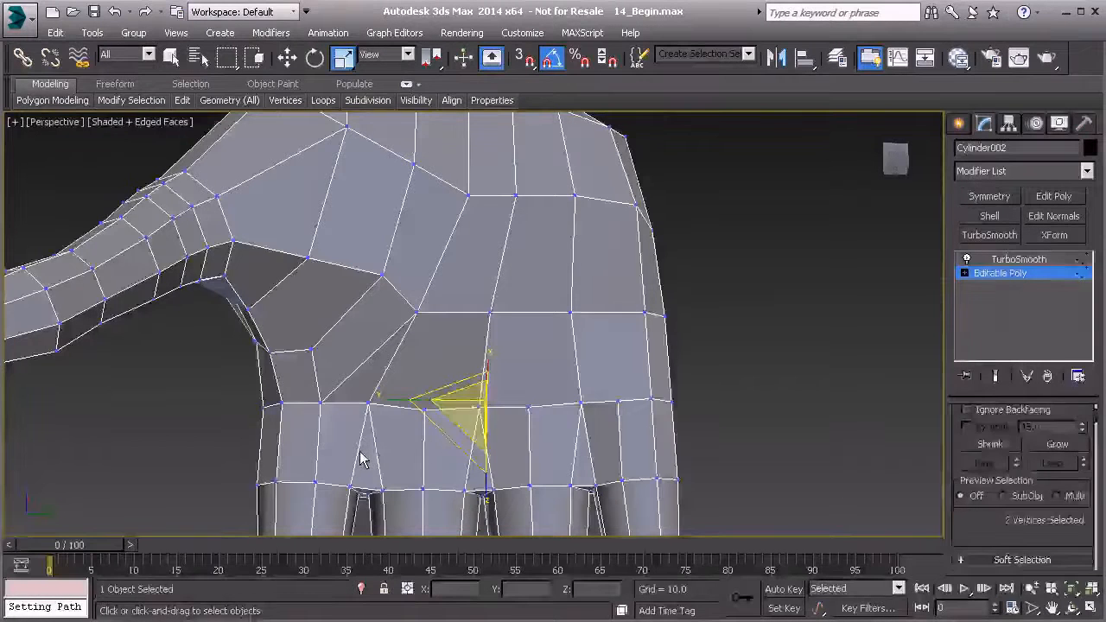
pyautogui.press('4')
pyautogui.click(609, 359)
pyautogui.keyDown('ctrl'); pyautogui.click(530, 366); pyautogui.keyUp('ctrl')
pyautogui.keyDown('ctrl'); pyautogui.click(444, 367); pyautogui.keyUp('ctrl')
pyautogui.keyDown('ctrl'); pyautogui.click(376, 365); pyautogui.keyUp('ctrl')
pyautogui.keyDown('ctrl'); pyautogui.click(353, 338); pyautogui.keyUp('ctrl')
pyautogui.keyDown('ctrl'); pyautogui.click(302, 316); pyautogui.keyUp('ctrl')
pyautogui.keyDown('ctrl'); pyautogui.click(300, 370); pyautogui.keyUp('ctrl')
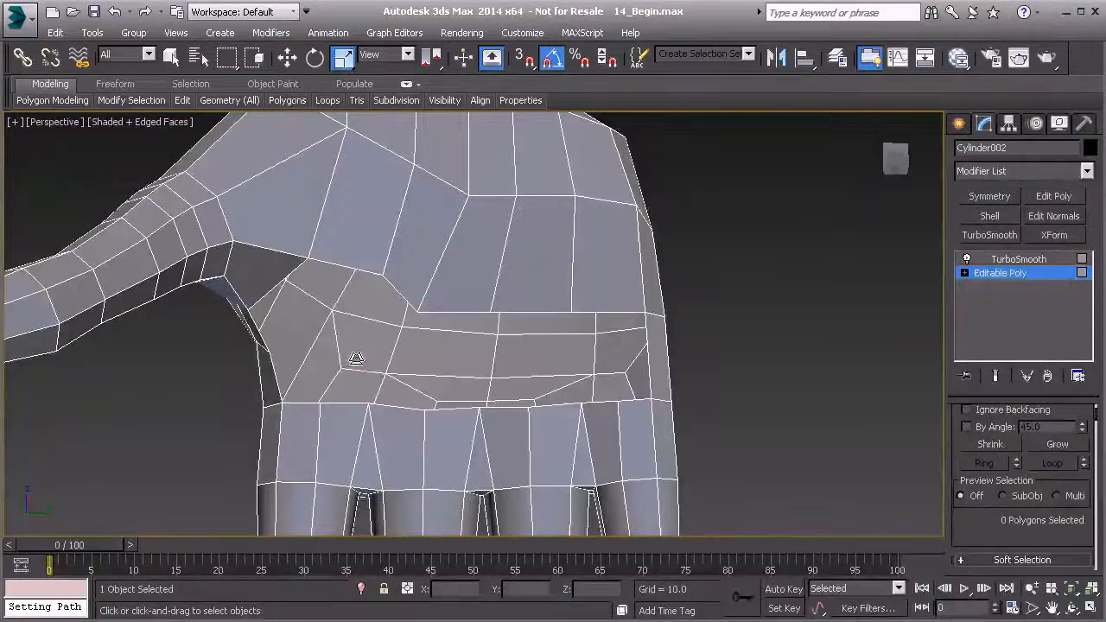
# Cap the open border left by the deleted polygons in the palm.
pyautogui.press('3')
pyautogui.click(471, 310)
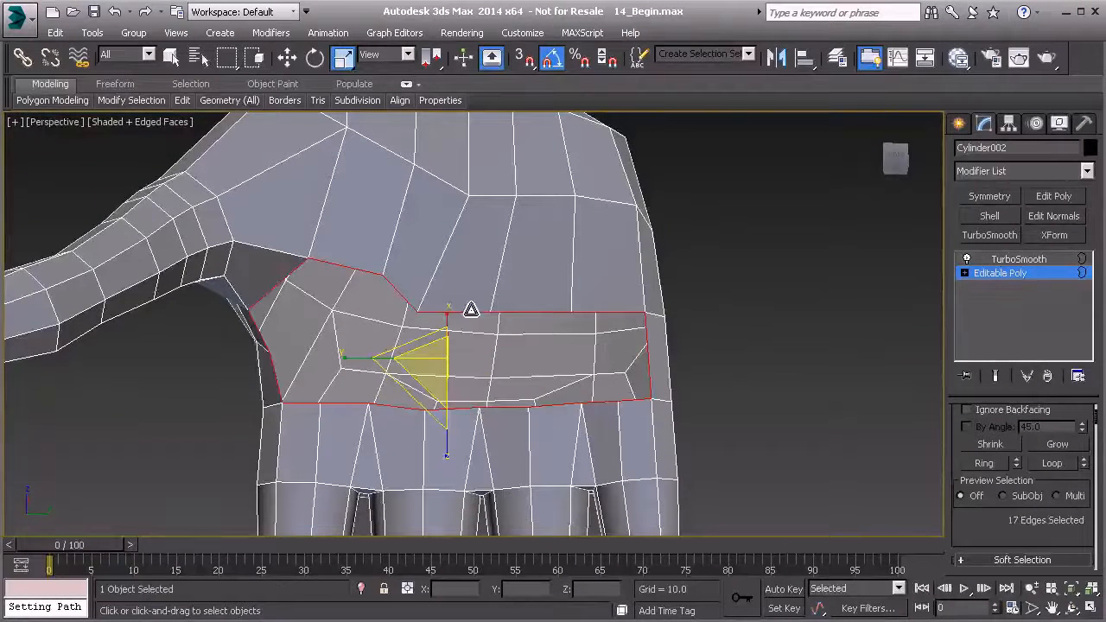
pyautogui.scroll(-3, 1020, 484)
pyautogui.click(1055, 510)
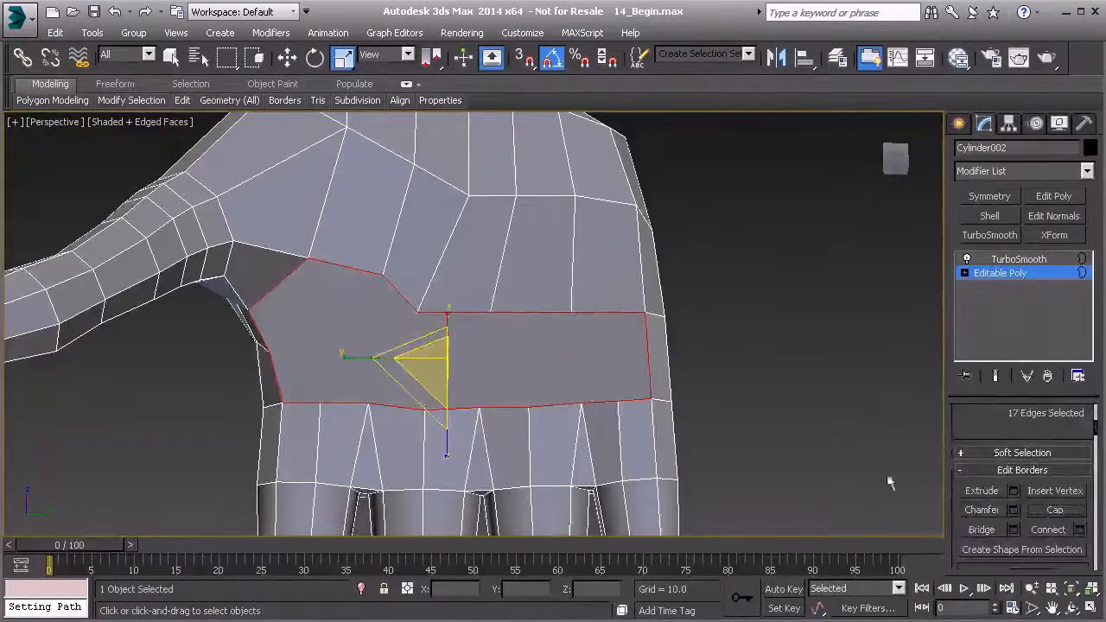
# Cut three lengthwise edges across the capped palm polygon, joining finger-base vertices to the palm row vertices above them.
pyautogui.press('1')
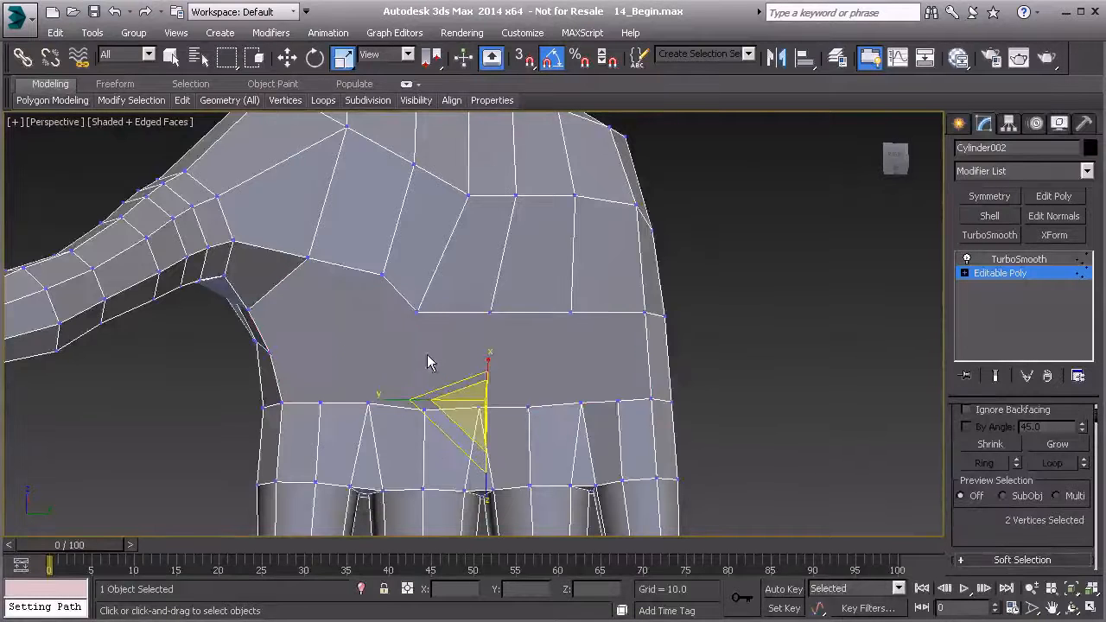
pyautogui.moveTo(410, 350); pyautogui.dragTo(411, 311, button='middle')
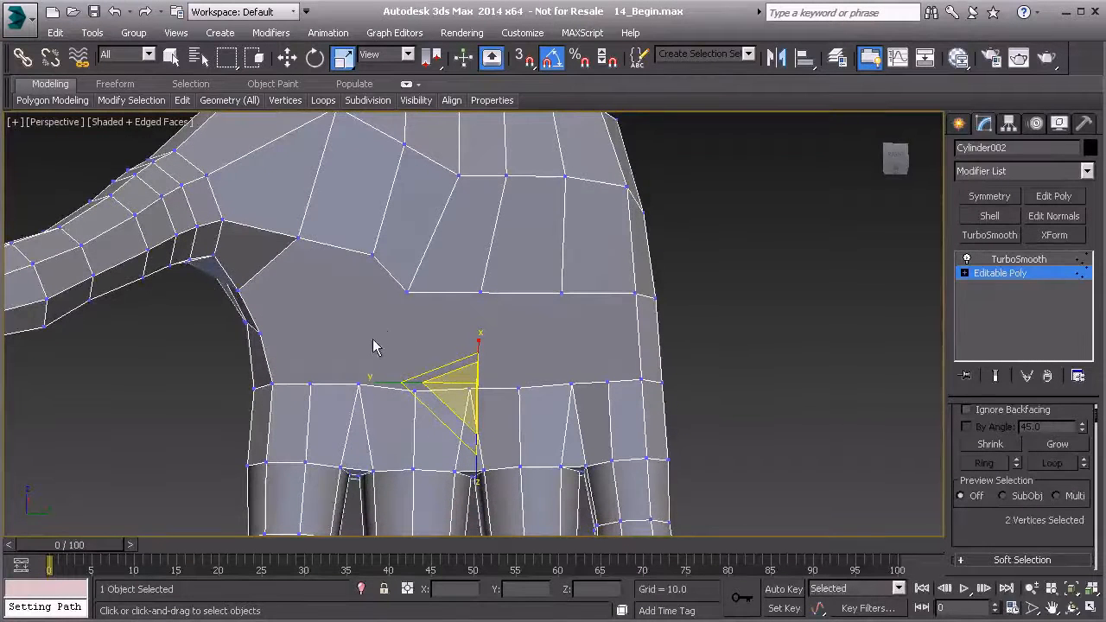
pyautogui.rightClick(347, 298)
pyautogui.click(327, 143)
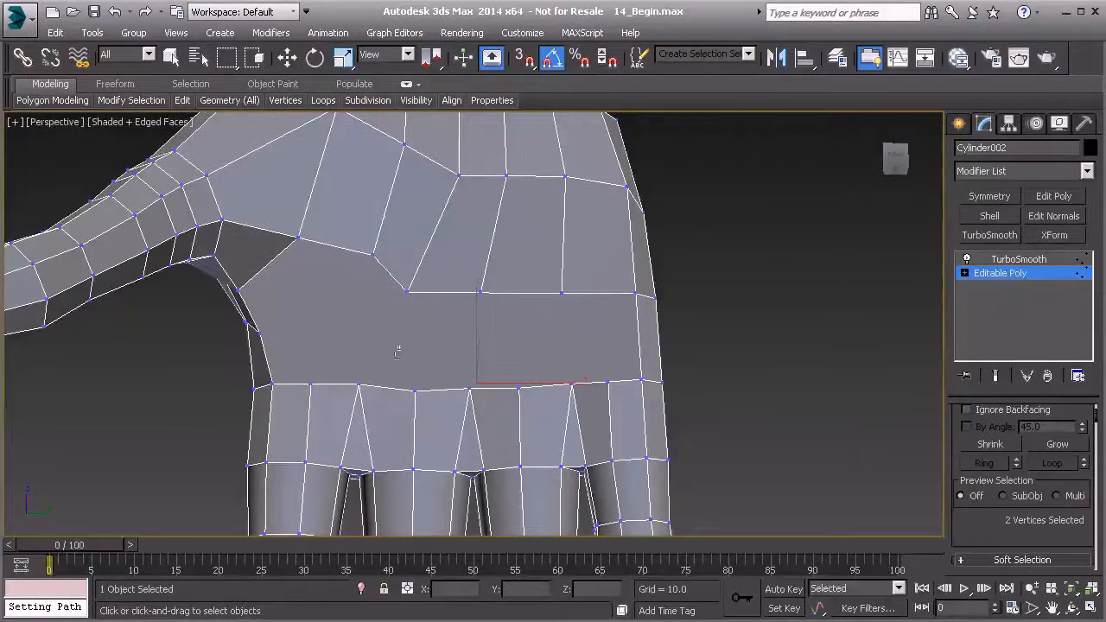
pyautogui.click(415, 390)
pyautogui.click(407, 293)
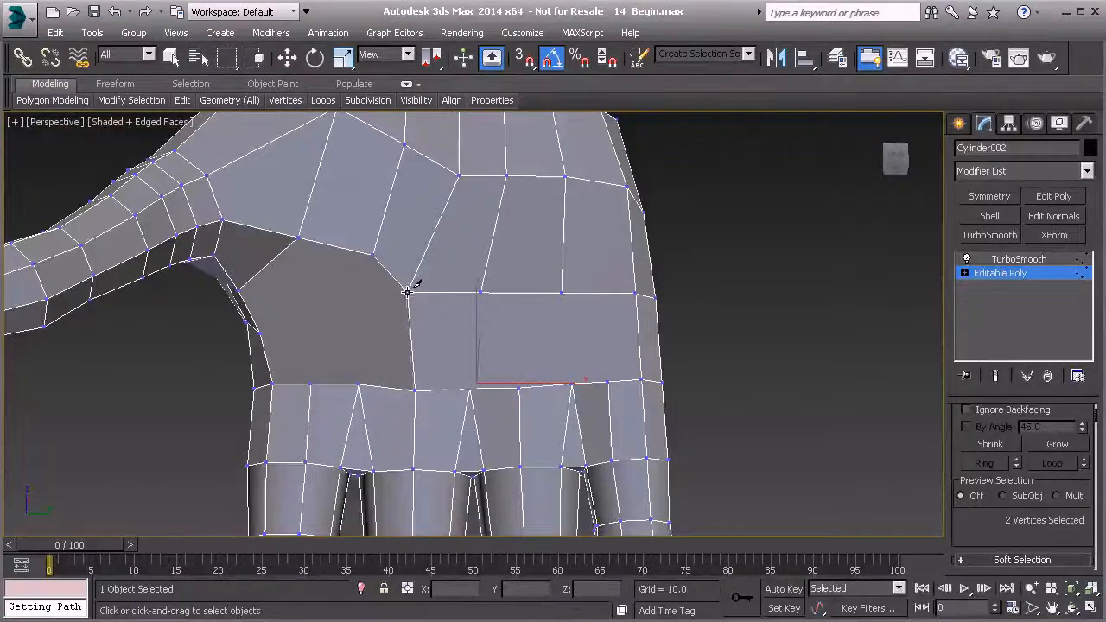
pyautogui.click(470, 388)
pyautogui.click(479, 292)
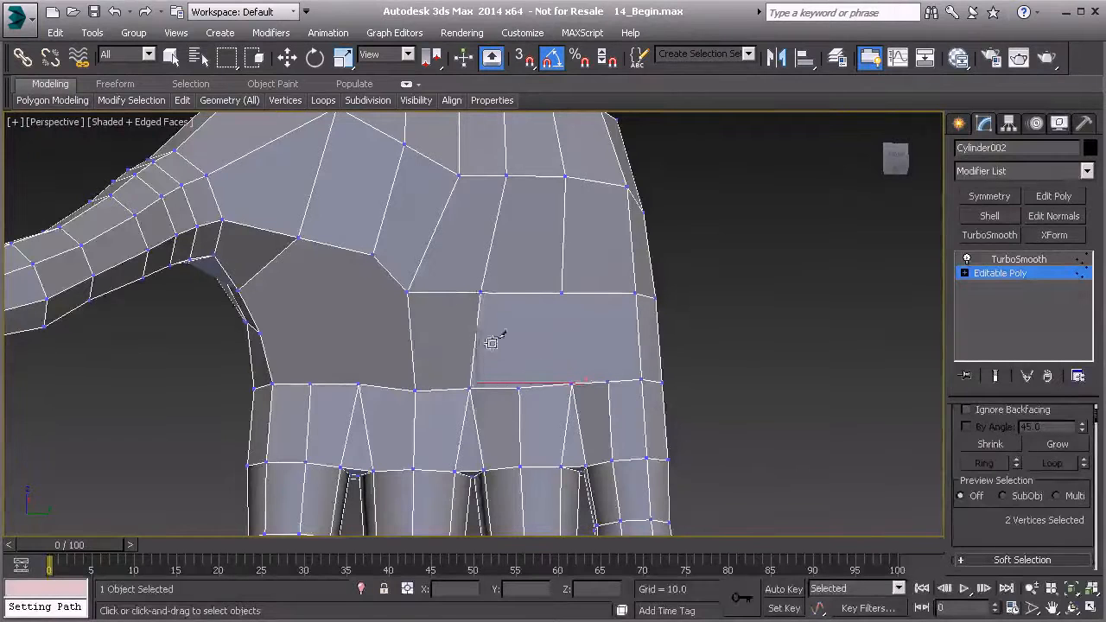
pyautogui.click(571, 382)
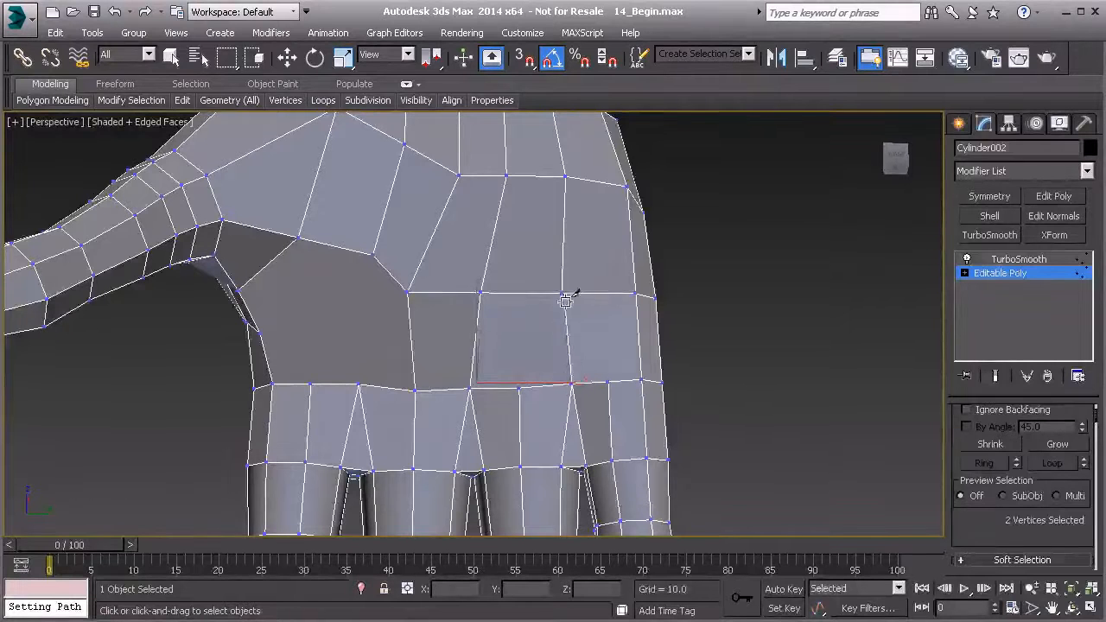
pyautogui.click(561, 293)
# Cut edges on the thumb side of the capped palm, linking the thumb-web vertex and the palm corner vertex to each other and to the finger-base row.
pyautogui.keyDown('alt'); pyautogui.moveTo(519, 424); pyautogui.dragTo(390, 363, button='middle'); pyautogui.keyUp('alt')
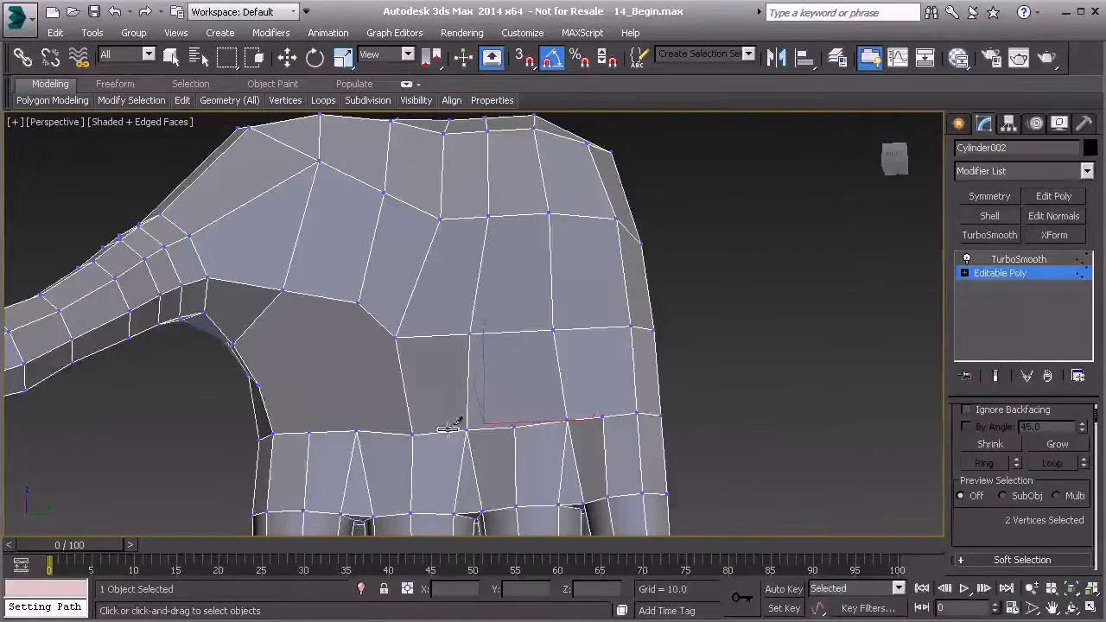
pyautogui.keyDown('alt'); pyautogui.moveTo(392, 420); pyautogui.dragTo(428, 418, button='middle'); pyautogui.keyUp('alt')
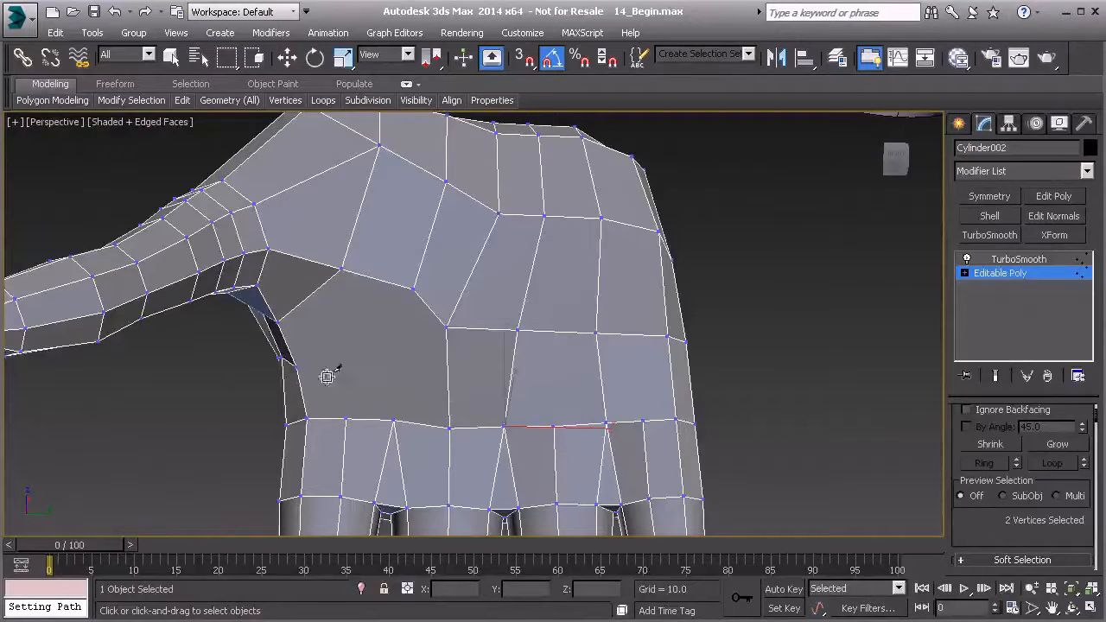
pyautogui.click(296, 367)
pyautogui.click(416, 291)
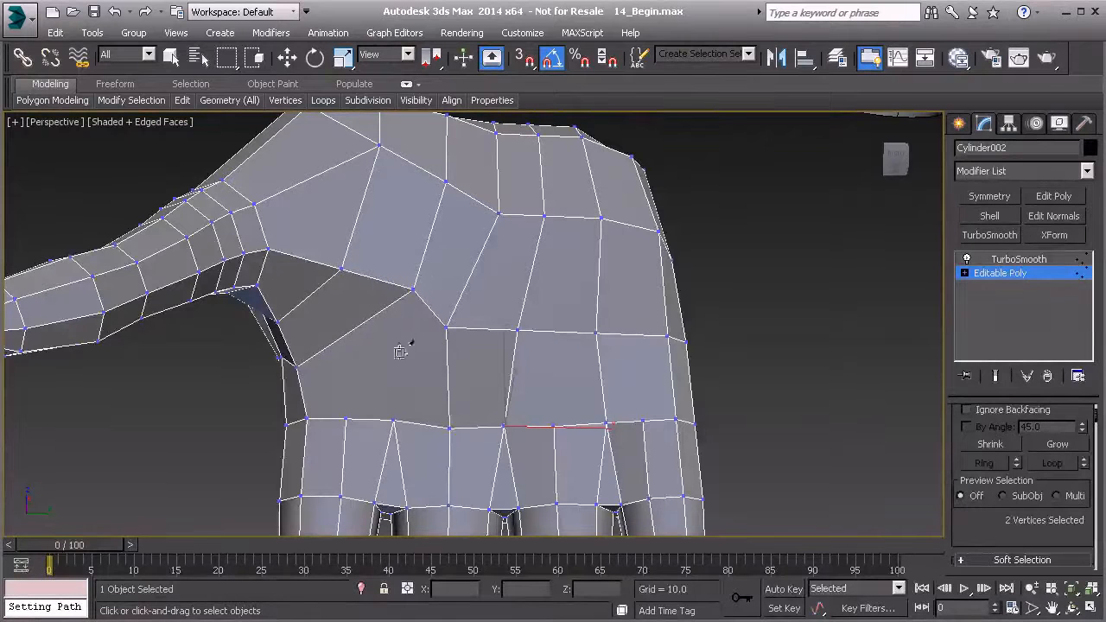
pyautogui.click(412, 288)
pyautogui.click(393, 421)
pyautogui.rightClick(398, 357)
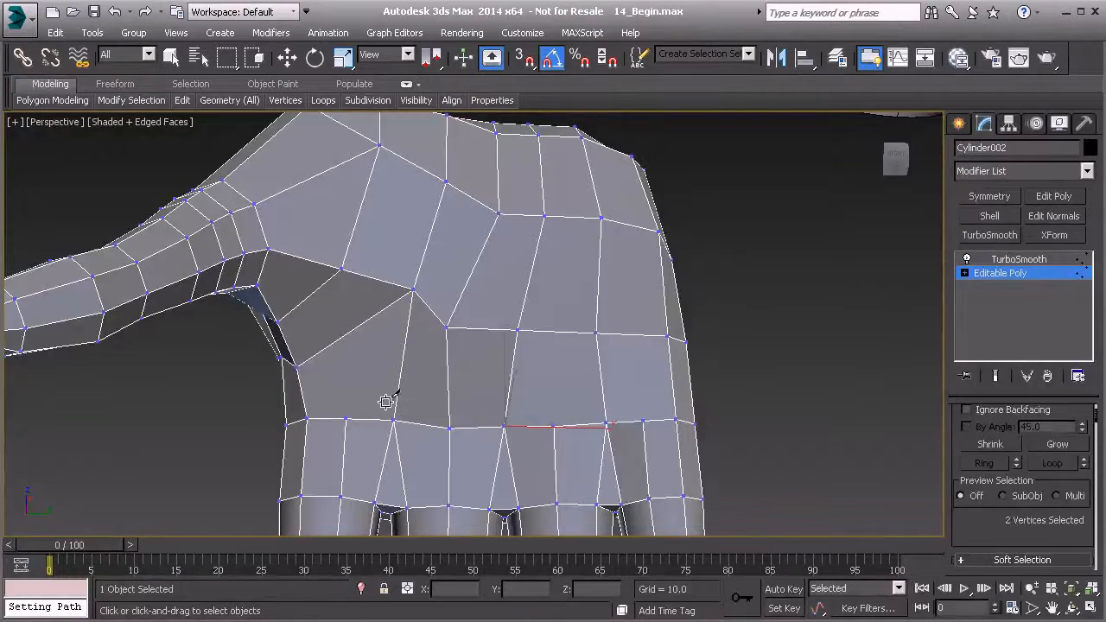
pyautogui.click(346, 420)
pyautogui.click(297, 366)
pyautogui.rightClick(432, 375)
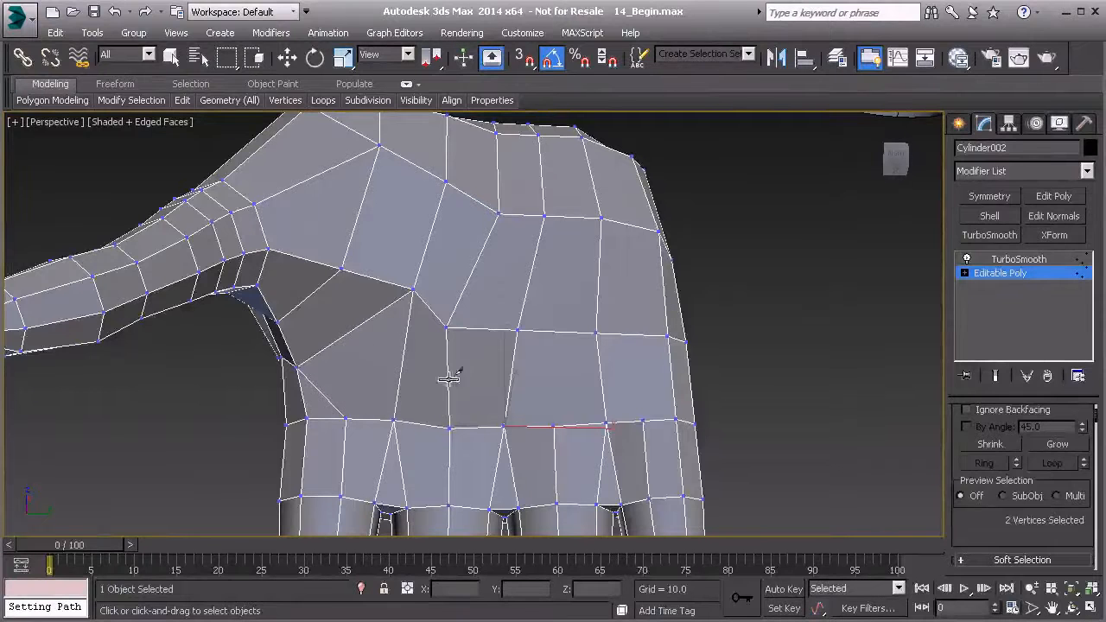
# Cut a diagonal edge on the little-finger side of the palm from the finger-base row up to the outer palm row vertex.
pyautogui.click(643, 421)
pyautogui.click(668, 337)
pyautogui.rightClick(671, 336)
pyautogui.rightClick(553, 374)
# Set the constraints to None and reposition the palm row vertex above the index and middle fingers to smooth the palm surface.
pyautogui.keyDown('alt'); pyautogui.moveTo(447, 348); pyautogui.dragTo(403, 327, button='middle'); pyautogui.keyUp('alt')
pyautogui.click(402, 398)
pyautogui.click(469, 334)
pyautogui.press('w')
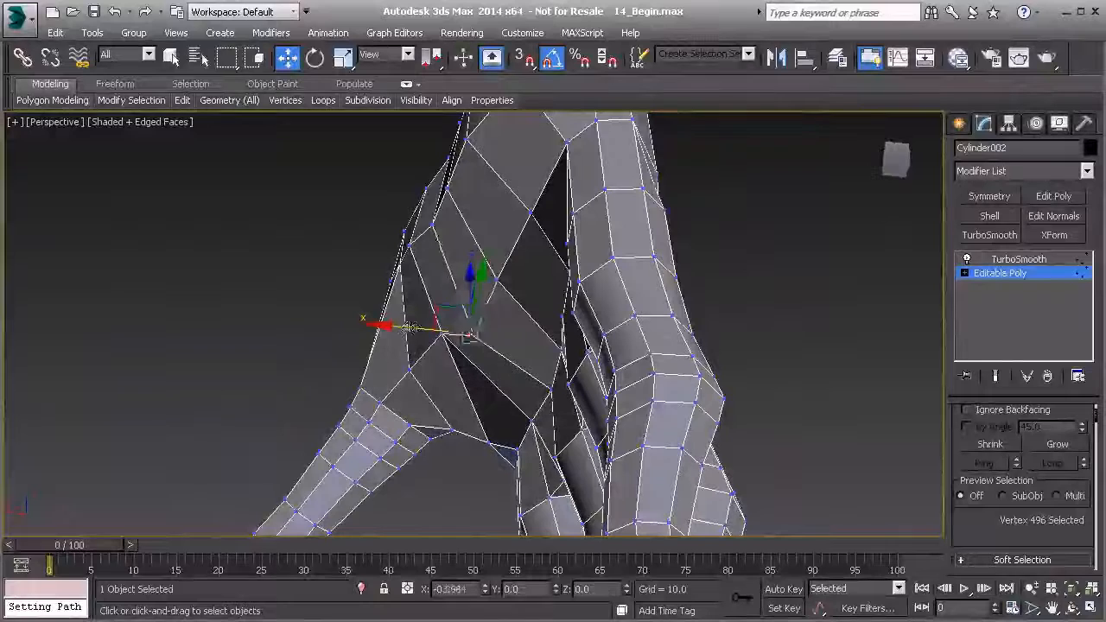
pyautogui.keyDown('alt'); pyautogui.moveTo(461, 378); pyautogui.dragTo(506, 415, button='middle'); pyautogui.keyUp('alt')
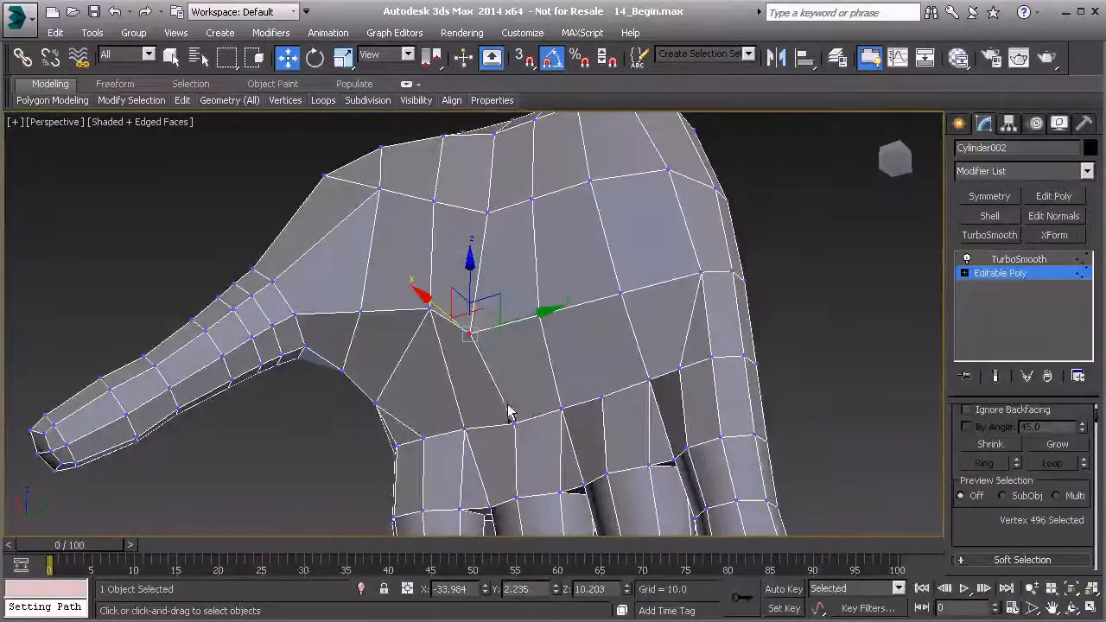
pyautogui.scroll(-5, 1022, 517)
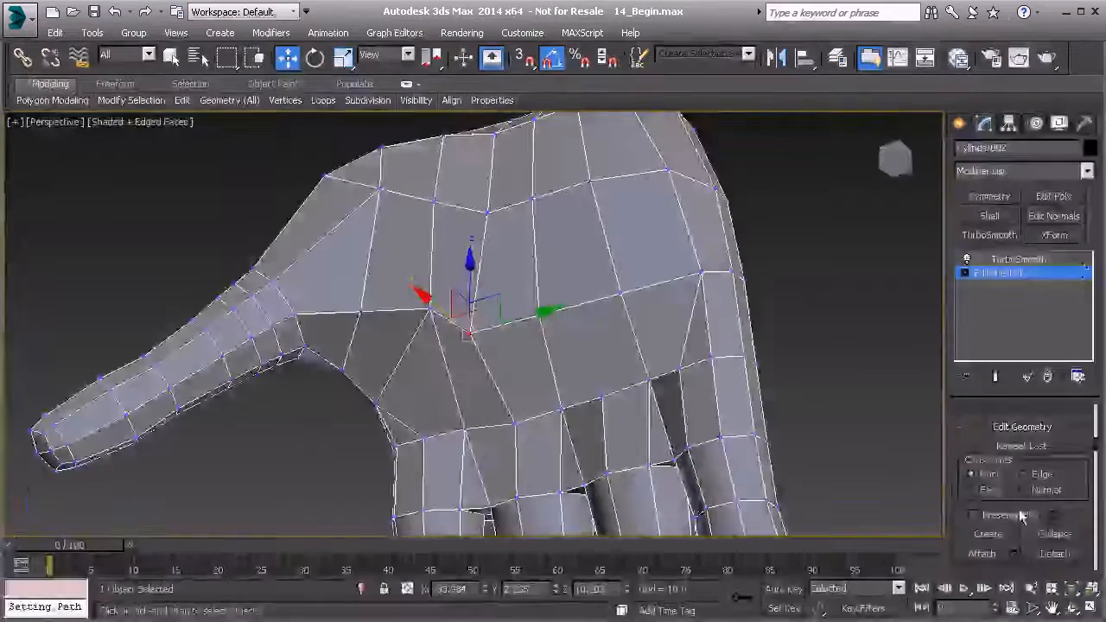
pyautogui.keyDown('alt'); pyautogui.moveTo(411, 335); pyautogui.dragTo(471, 333, button='middle'); pyautogui.keyUp('alt')
pyautogui.moveTo(493, 321); pyautogui.dragTo(513, 311)
pyautogui.moveTo(513, 312)
pyautogui.keyDown('alt'); pyautogui.mouseDown(button='middle')
pyautogui.moveTo(501, 294)
pyautogui.moveTo(506, 256)
pyautogui.moveTo(496, 286)
pyautogui.moveTo(526, 303)
pyautogui.mouseUp(button='middle'); pyautogui.keyUp('alt')
pyautogui.click(507, 247)
pyautogui.moveTo(534, 287); pyautogui.dragTo(522, 274)
pyautogui.keyDown('alt'); pyautogui.moveTo(522, 274); pyautogui.dragTo(474, 375, button='middle'); pyautogui.keyUp('alt')
pyautogui.click(460, 275)
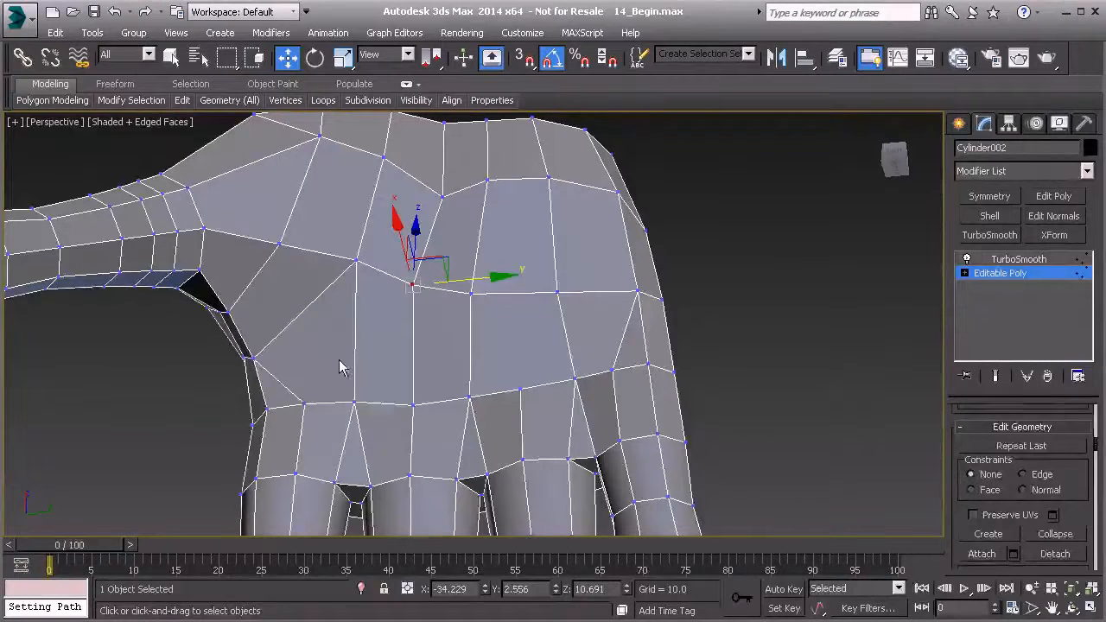
# Select the six newly cut edges running between the finger-base row and the palm row above, from thumb side to little-finger side.
pyautogui.press('2')
pyautogui.click(285, 383)
pyautogui.keyDown('ctrl'); pyautogui.click(355, 374); pyautogui.keyUp('ctrl')
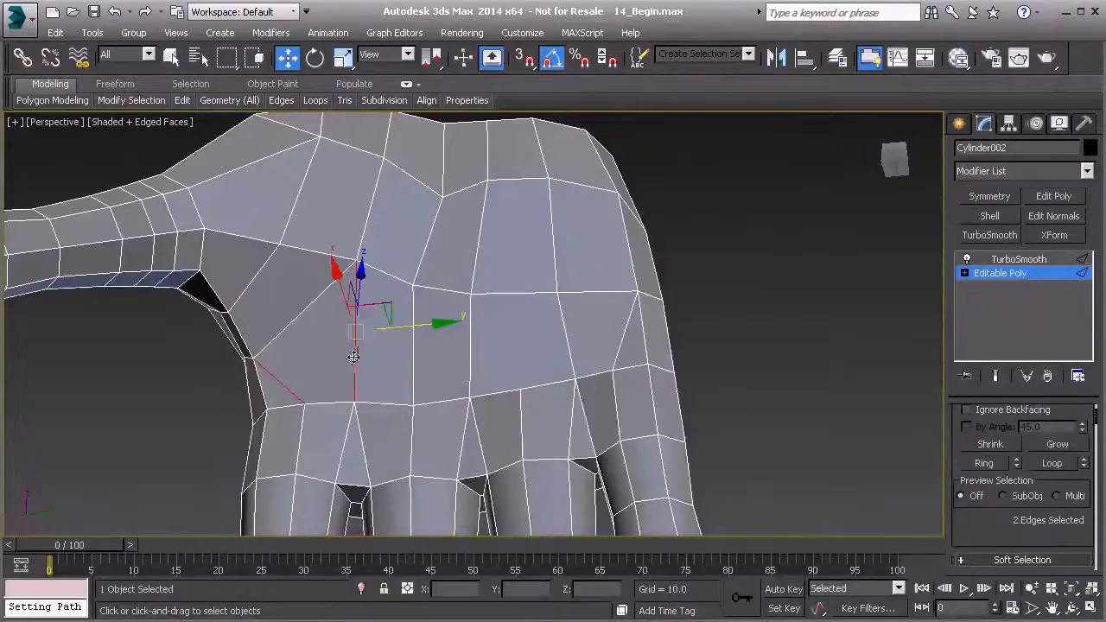
pyautogui.keyDown('ctrl'); pyautogui.click(413, 363); pyautogui.keyUp('ctrl')
pyautogui.keyDown('ctrl'); pyautogui.click(470, 360); pyautogui.keyUp('ctrl')
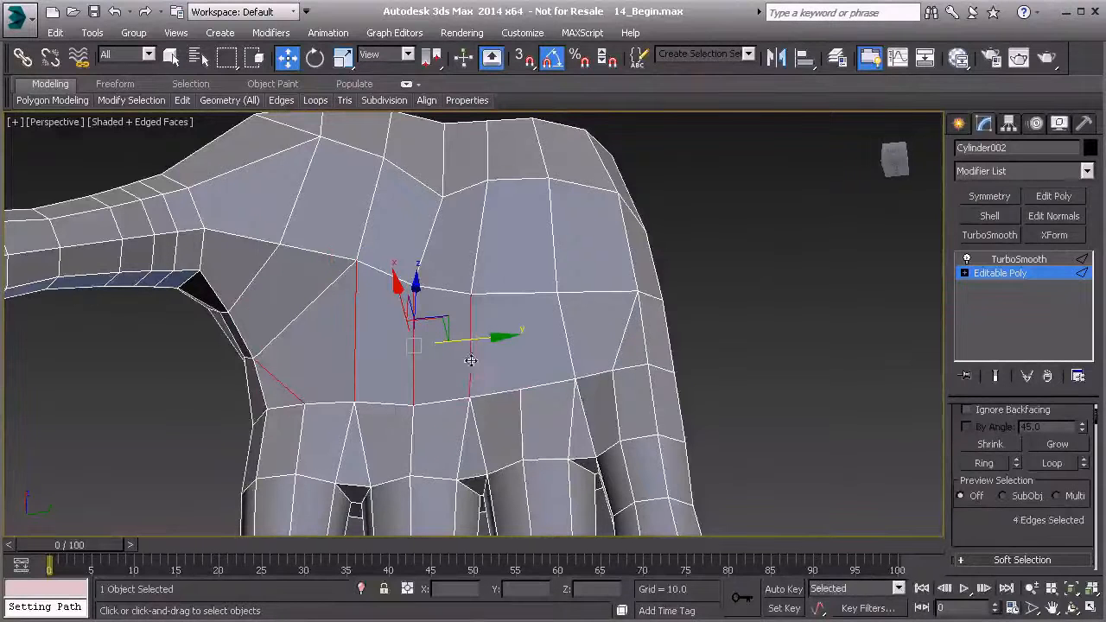
pyautogui.keyDown('ctrl'); pyautogui.click(574, 346); pyautogui.keyUp('ctrl')
pyautogui.keyDown('ctrl'); pyautogui.click(617, 344); pyautogui.keyUp('ctrl')
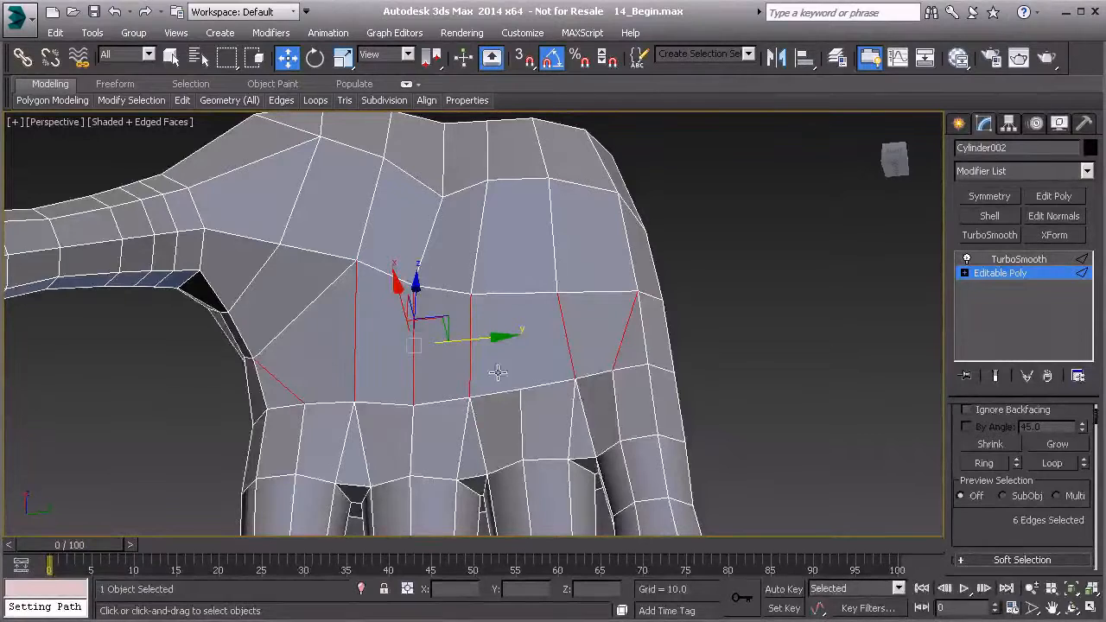
# Insert a Flow Connect edge row through the six selected edges across the palm.
pyautogui.keyDown('alt'); pyautogui.moveTo(505, 380); pyautogui.dragTo(708, 302, button='middle'); pyautogui.keyUp('alt')
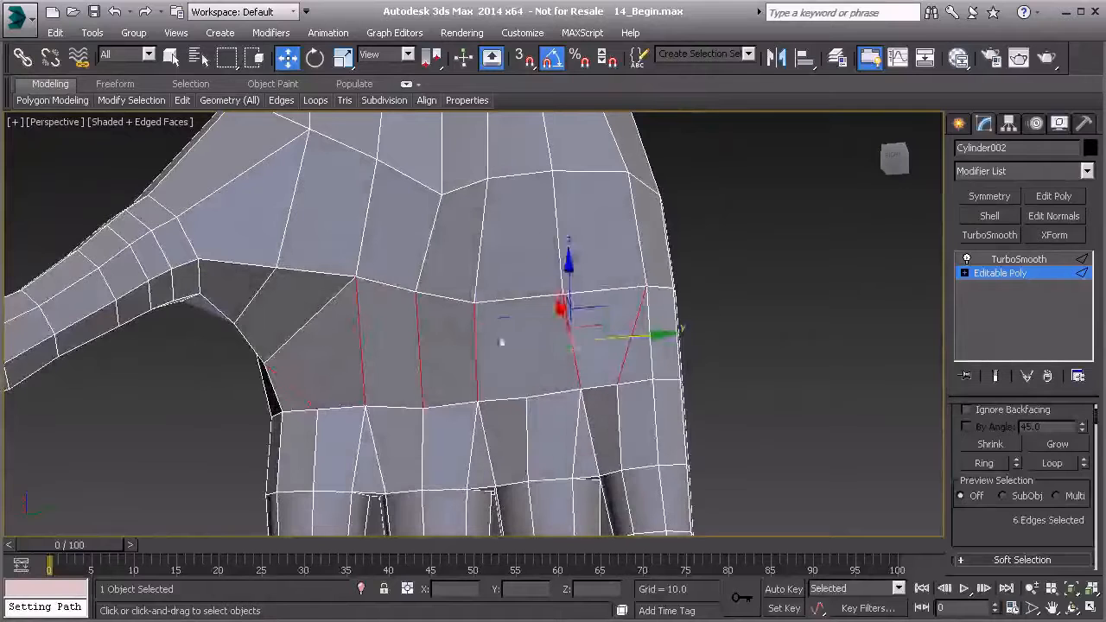
pyautogui.keyDown('alt'); pyautogui.moveTo(439, 347); pyautogui.dragTo(449, 314, button='middle'); pyautogui.keyUp('alt')
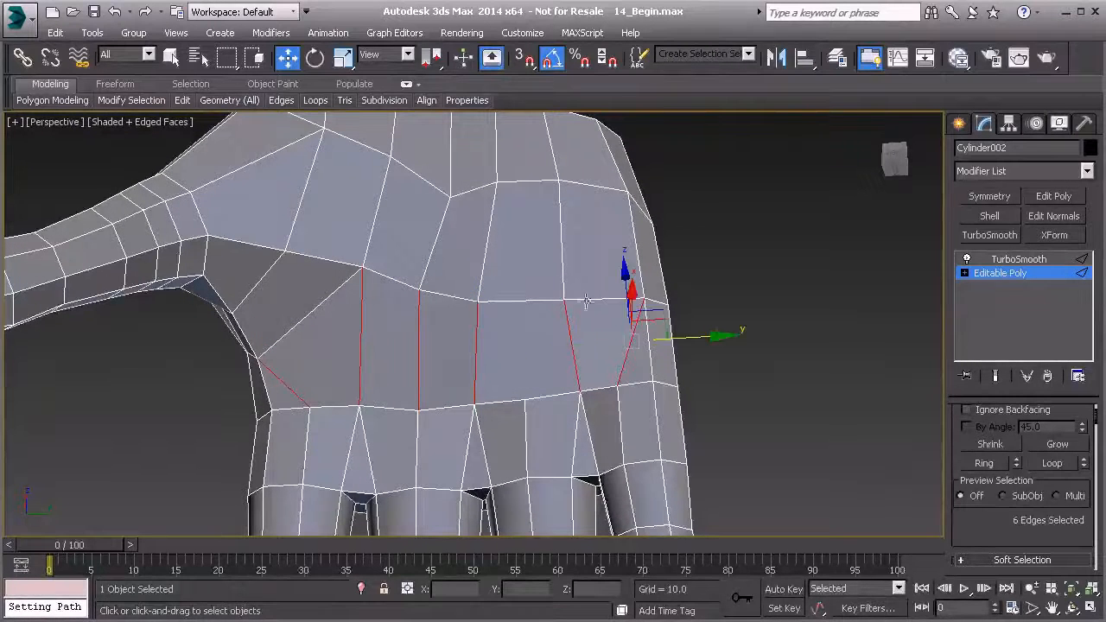
pyautogui.click(315, 100)
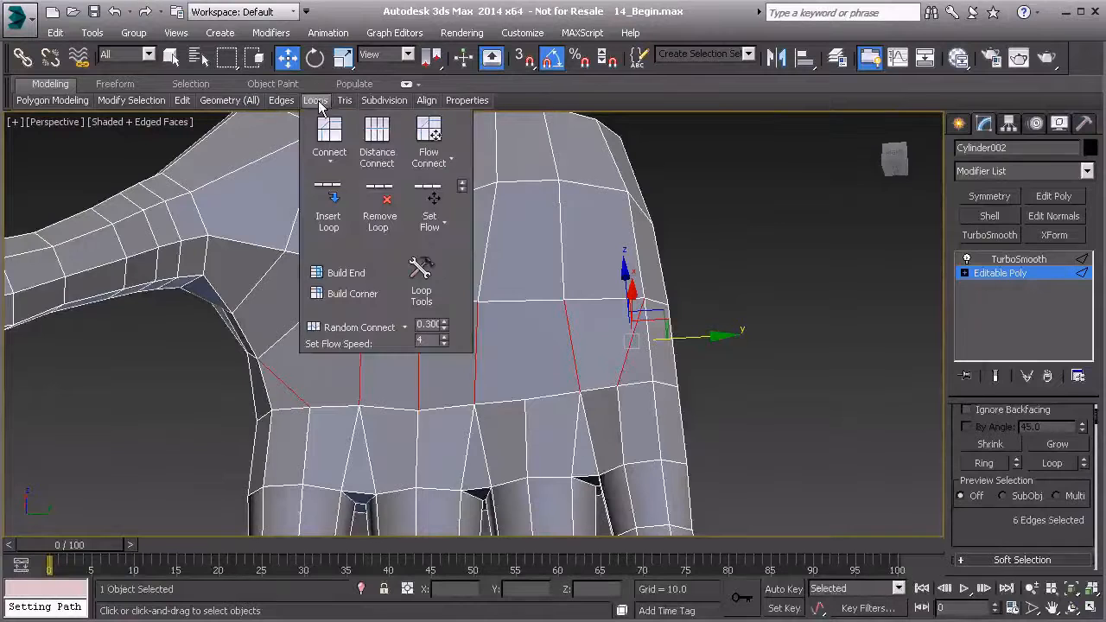
pyautogui.click(428, 132)
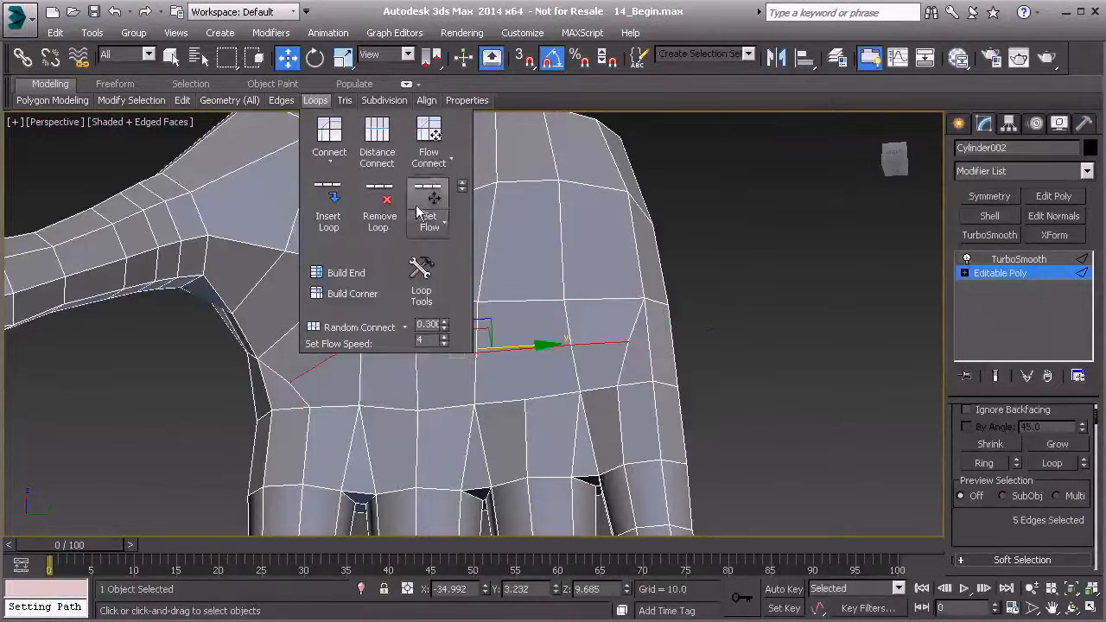
# Enable the Edge constraint and scale the two end vertices of the new palm edge row toward each other.
pyautogui.press('1')
pyautogui.click(292, 382)
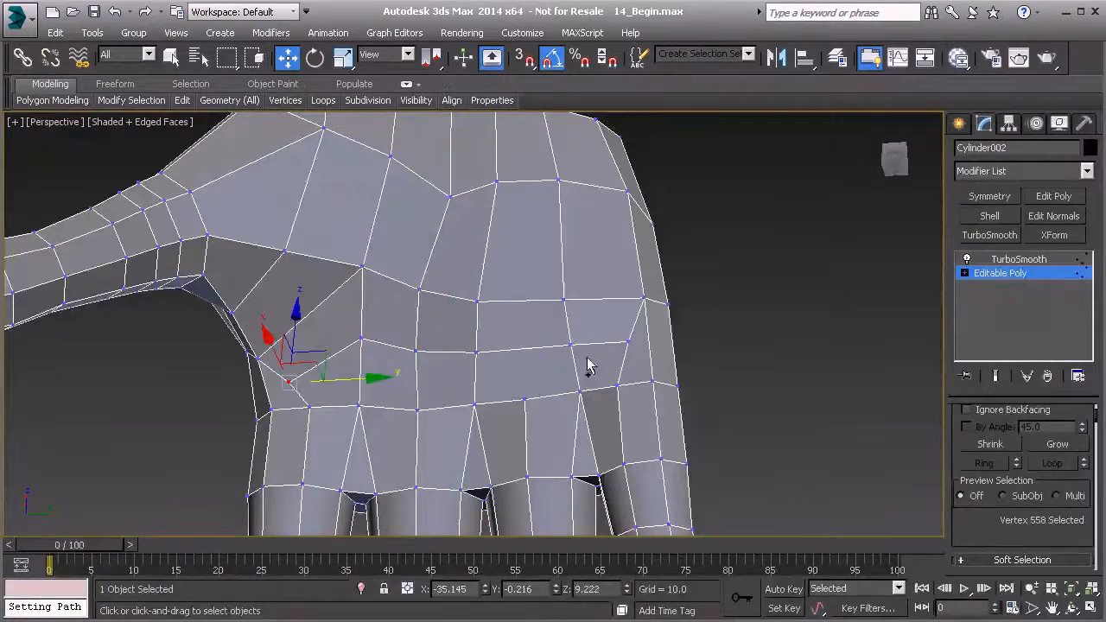
pyautogui.keyDown('ctrl'); pyautogui.click(628, 341); pyautogui.keyUp('ctrl')
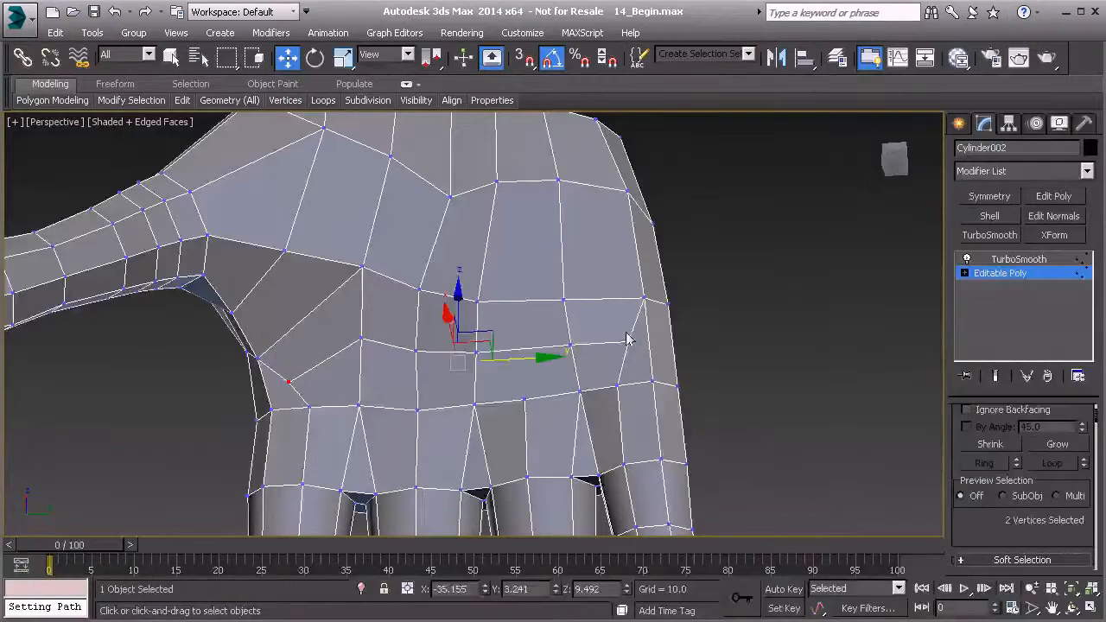
pyautogui.press('r')
pyautogui.scroll(-3, 1003, 502)
pyautogui.scroll(-3, 1011, 493)
pyautogui.click(1023, 478)
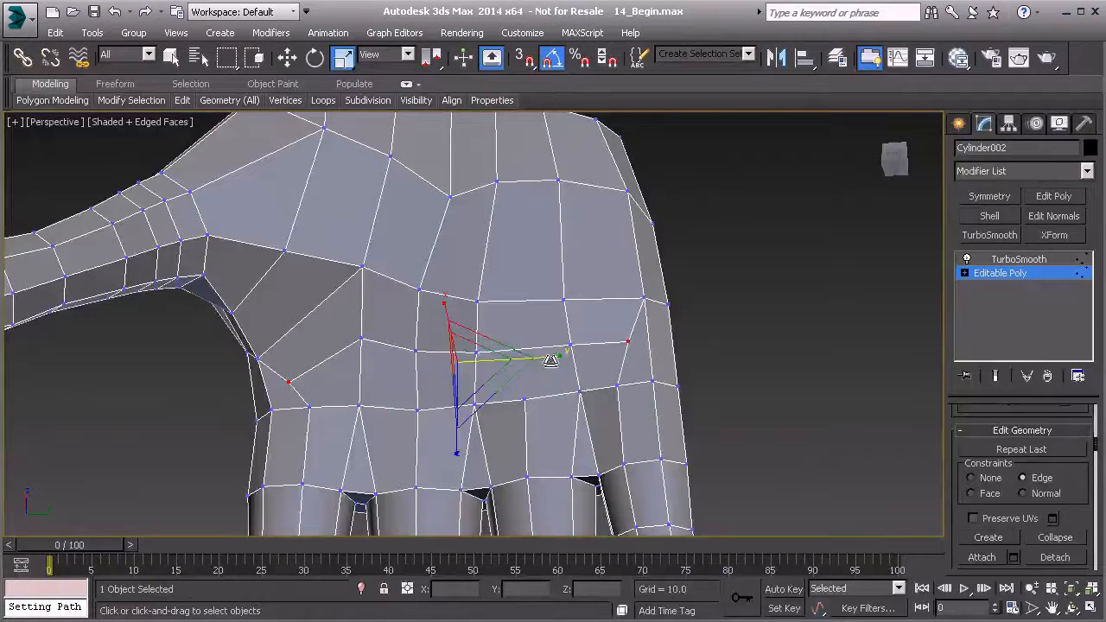
pyautogui.moveTo(551, 358); pyautogui.dragTo(541, 379)
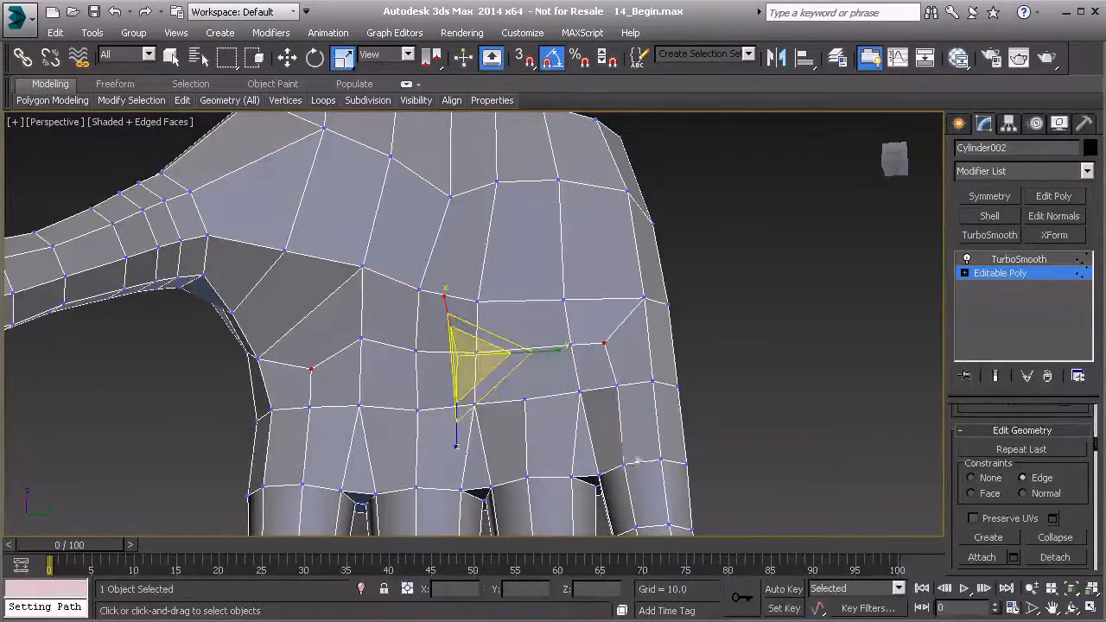
# Cut a diagonal palm edge from the row vertex above the ring finger to the next row's vertex above the middle and ring fingers.
pyautogui.keyDown('alt'); pyautogui.moveTo(420, 432); pyautogui.dragTo(504, 356, button='middle'); pyautogui.keyUp('alt')
pyautogui.scroll(3, 533, 403)
pyautogui.scroll(-3, 516, 363)
pyautogui.moveTo(505, 313); pyautogui.dragTo(507, 356, button='middle')
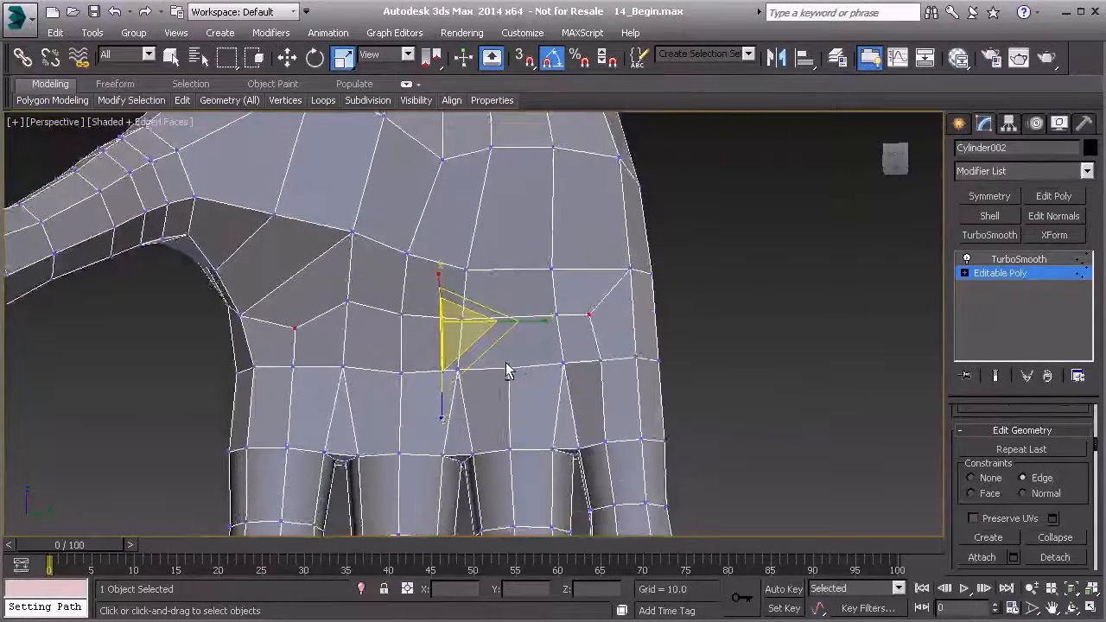
pyautogui.scroll(2, 508, 370)
pyautogui.click(508, 369)
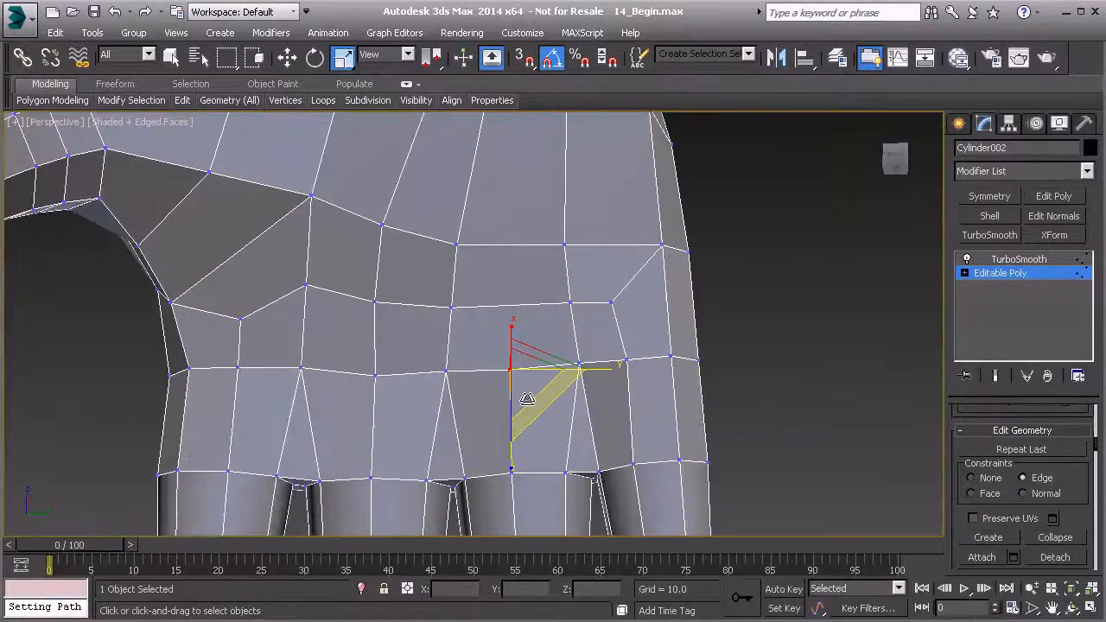
pyautogui.moveTo(524, 236); pyautogui.dragTo(520, 367, button='middle')
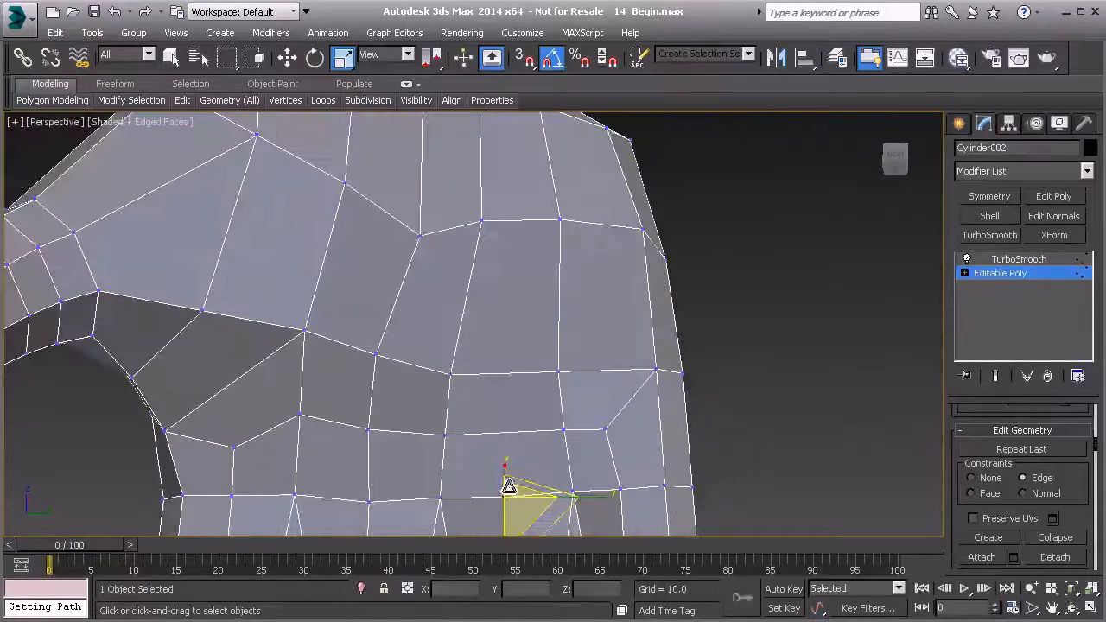
pyautogui.moveTo(537, 130); pyautogui.dragTo(514, 292, button='middle')
pyautogui.moveTo(503, 514); pyautogui.dragTo(522, 372, button='middle')
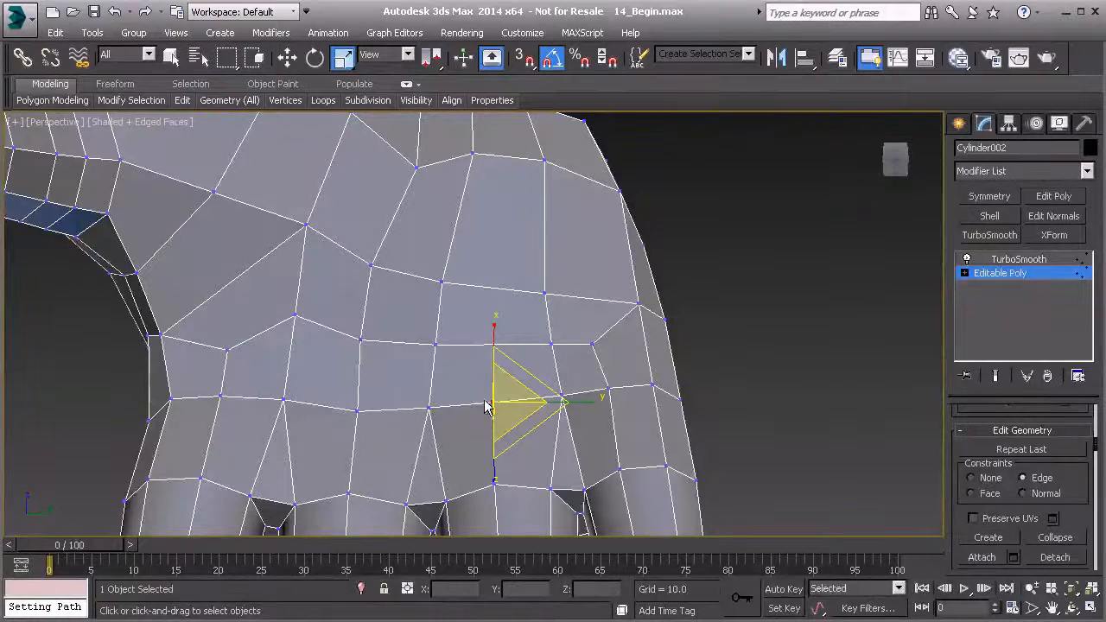
pyautogui.keyDown('alt'); pyautogui.moveTo(489, 363); pyautogui.dragTo(511, 395, button='middle'); pyautogui.keyUp('alt')
pyautogui.rightClick(469, 384)
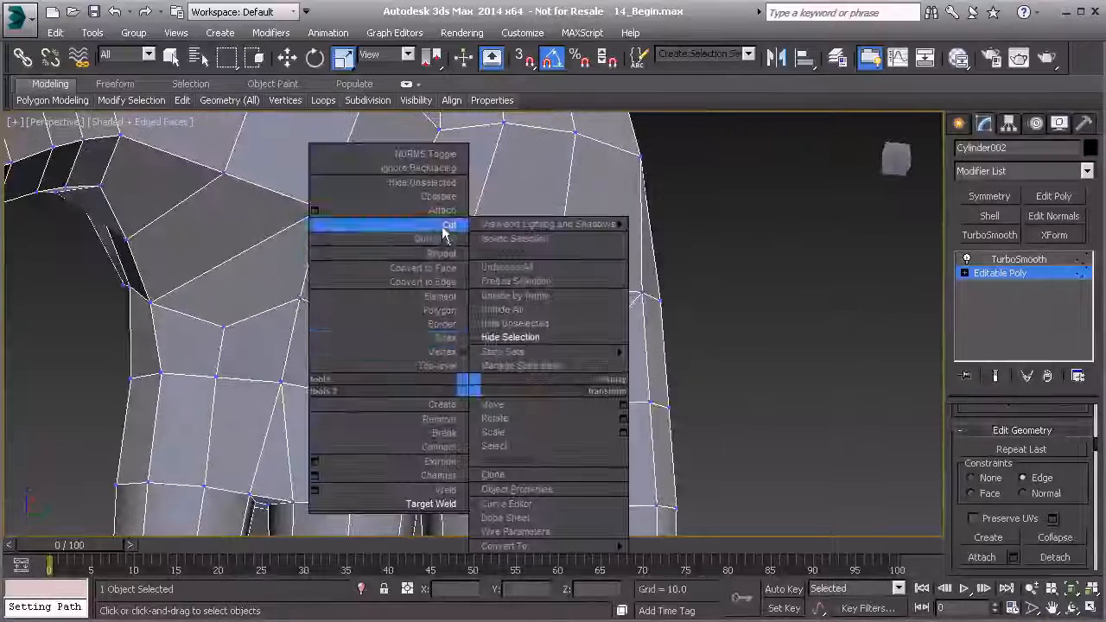
pyautogui.click(447, 225)
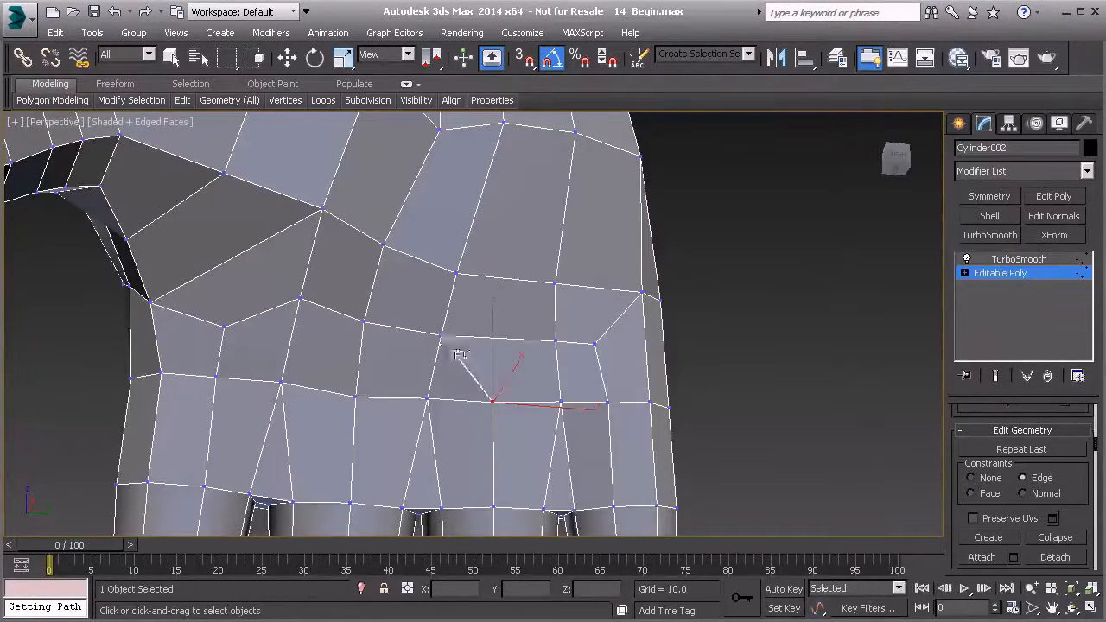
pyautogui.keyDown('alt'); pyautogui.moveTo(533, 395); pyautogui.dragTo(507, 391, button='middle'); pyautogui.keyUp('alt')
pyautogui.rightClick(475, 446)
# Examine the palm, the side and the wrist end of the hand, comparing the shaded and wireframe displays.
pyautogui.moveTo(475, 446)
pyautogui.keyDown('alt'); pyautogui.mouseDown(button='middle')
pyautogui.moveTo(484, 380)
pyautogui.moveTo(520, 439)
pyautogui.moveTo(481, 443)
pyautogui.mouseUp(button='middle'); pyautogui.keyUp('alt')
pyautogui.scroll(-3, 484, 380)
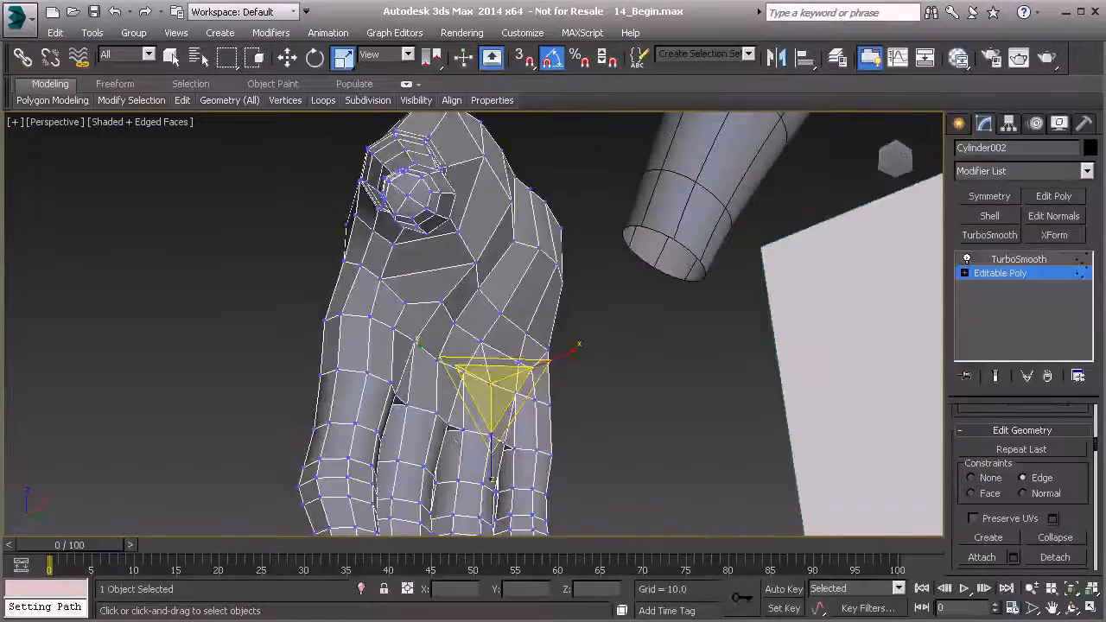
pyautogui.moveTo(333, 350)
pyautogui.keyDown('alt'); pyautogui.mouseDown(button='middle')
pyautogui.moveTo(268, 342)
pyautogui.moveTo(450, 331)
pyautogui.moveTo(538, 346)
pyautogui.moveTo(417, 335)
pyautogui.moveTo(505, 361)
pyautogui.mouseUp(button='middle'); pyautogui.keyUp('alt')
pyautogui.scroll(5, 471, 337)
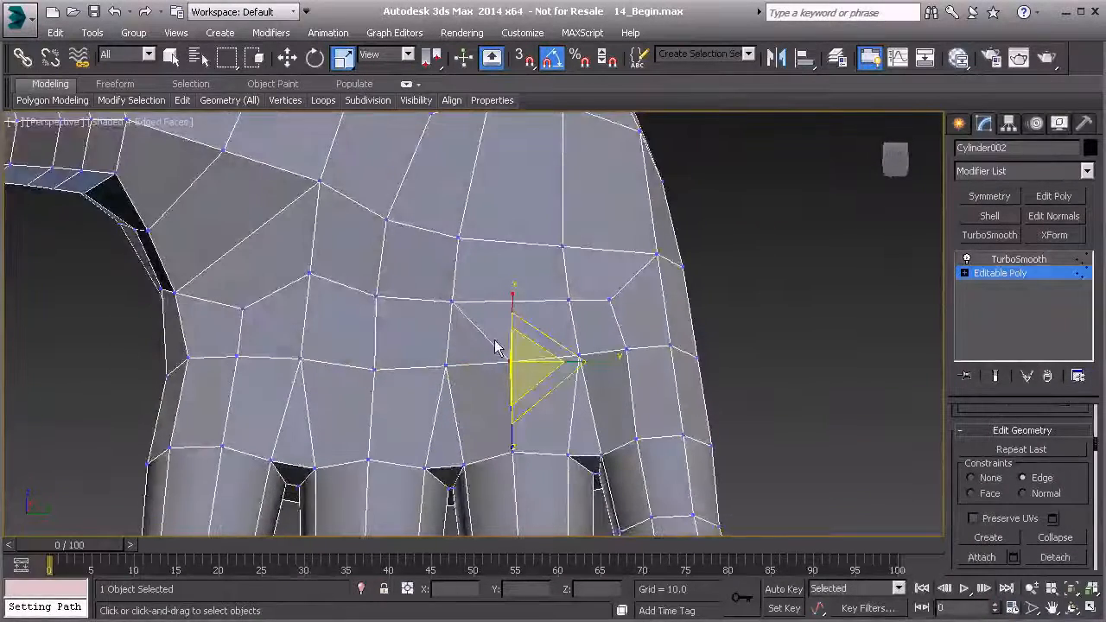
pyautogui.scroll(-5, 506, 299)
pyautogui.keyDown('alt'); pyautogui.moveTo(485, 317); pyautogui.dragTo(459, 336, button='middle'); pyautogui.keyUp('alt')
pyautogui.scroll(4, 429, 363)
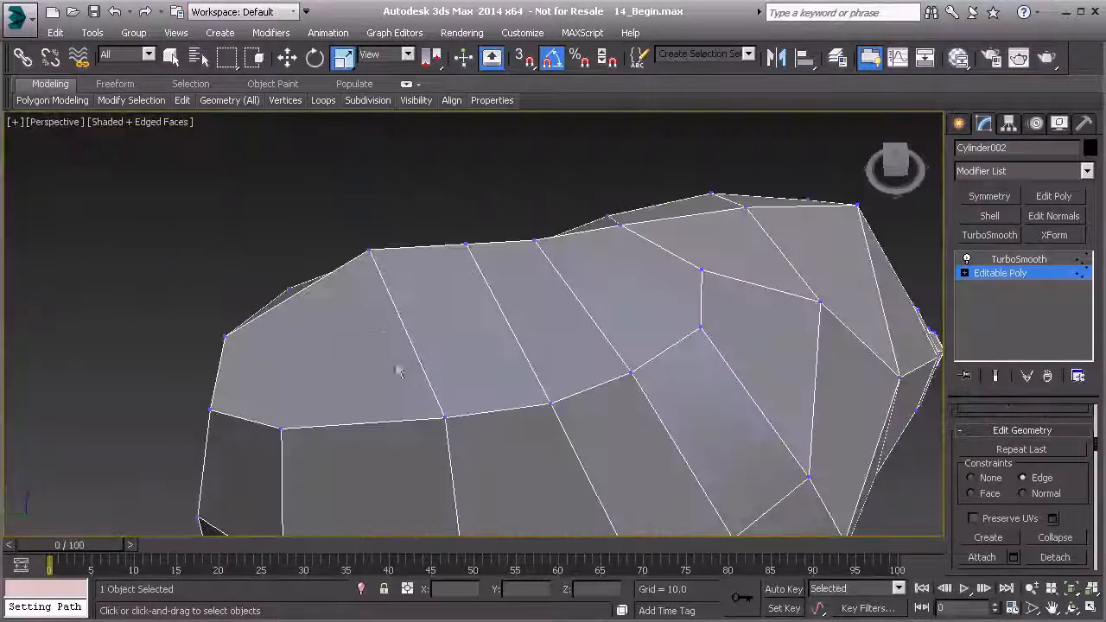
pyautogui.press('F3')
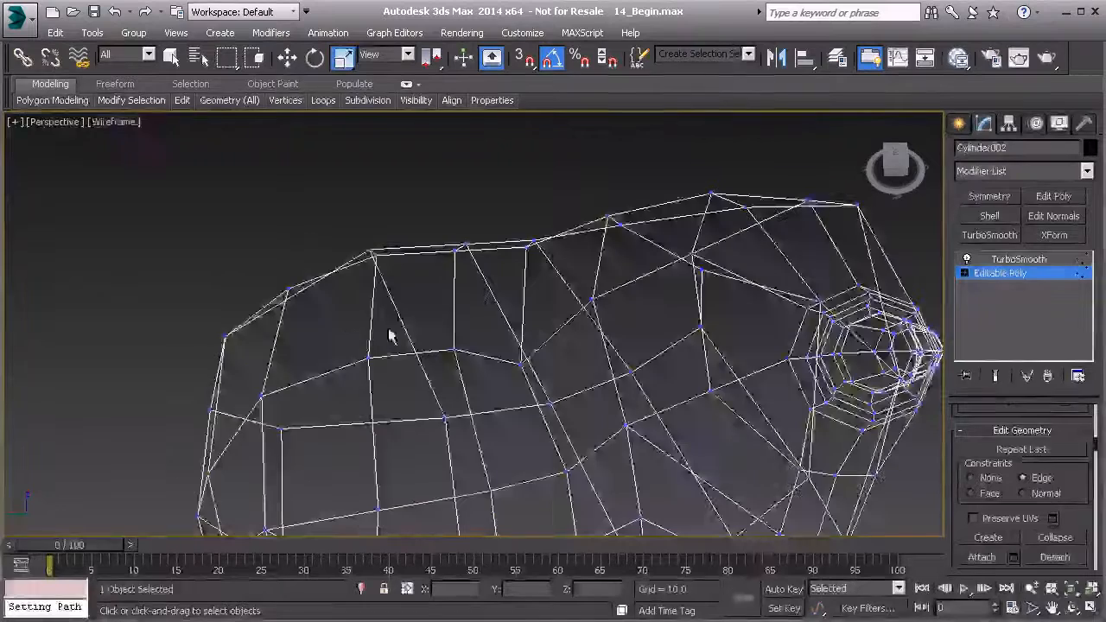
pyautogui.press('F3')
# Select the four polygons capping the wrist end and examine the surrounding edges from several sides.
pyautogui.press('4')
pyautogui.click(350, 336)
pyautogui.keyDown('ctrl'); pyautogui.click(415, 328); pyautogui.keyUp('ctrl')
pyautogui.keyDown('ctrl'); pyautogui.click(505, 319); pyautogui.keyUp('ctrl')
pyautogui.keyDown('ctrl'); pyautogui.click(623, 322); pyautogui.keyUp('ctrl')
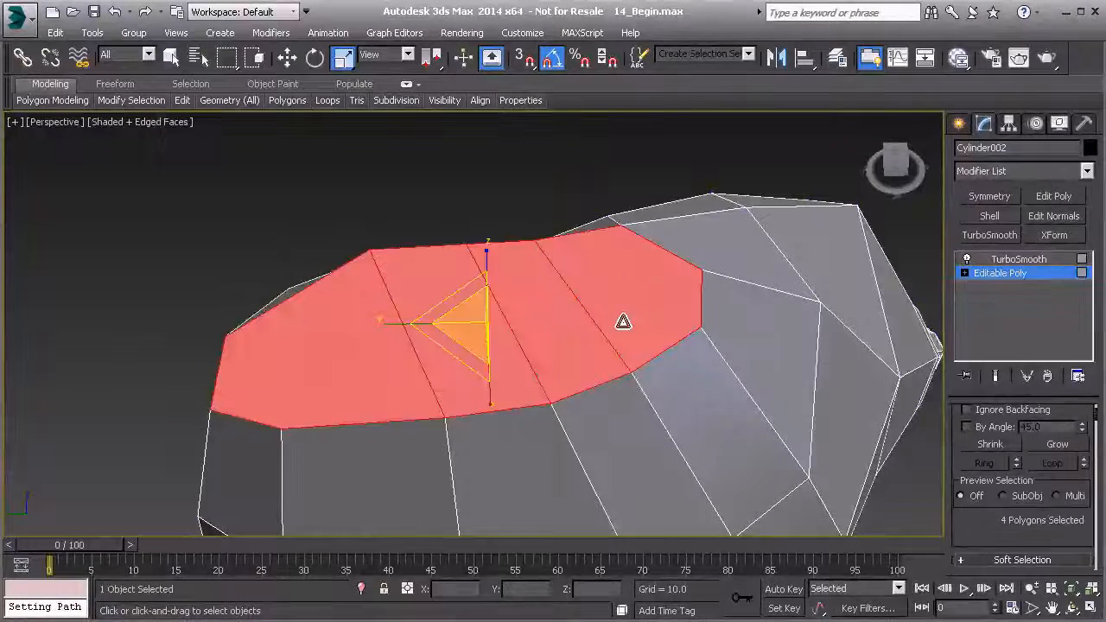
pyautogui.scroll(-4, 623, 321)
pyautogui.keyDown('alt'); pyautogui.moveTo(541, 325); pyautogui.dragTo(527, 354, button='middle'); pyautogui.keyUp('alt')
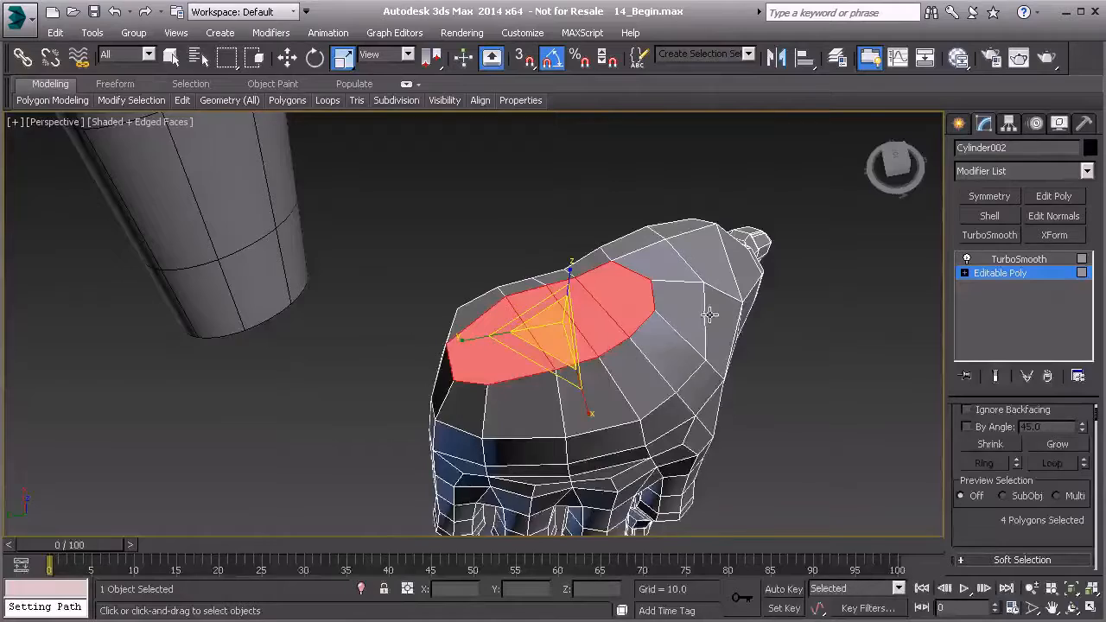
pyautogui.keyDown('alt'); pyautogui.moveTo(691, 324); pyautogui.dragTo(476, 189, button='middle'); pyautogui.keyUp('alt')
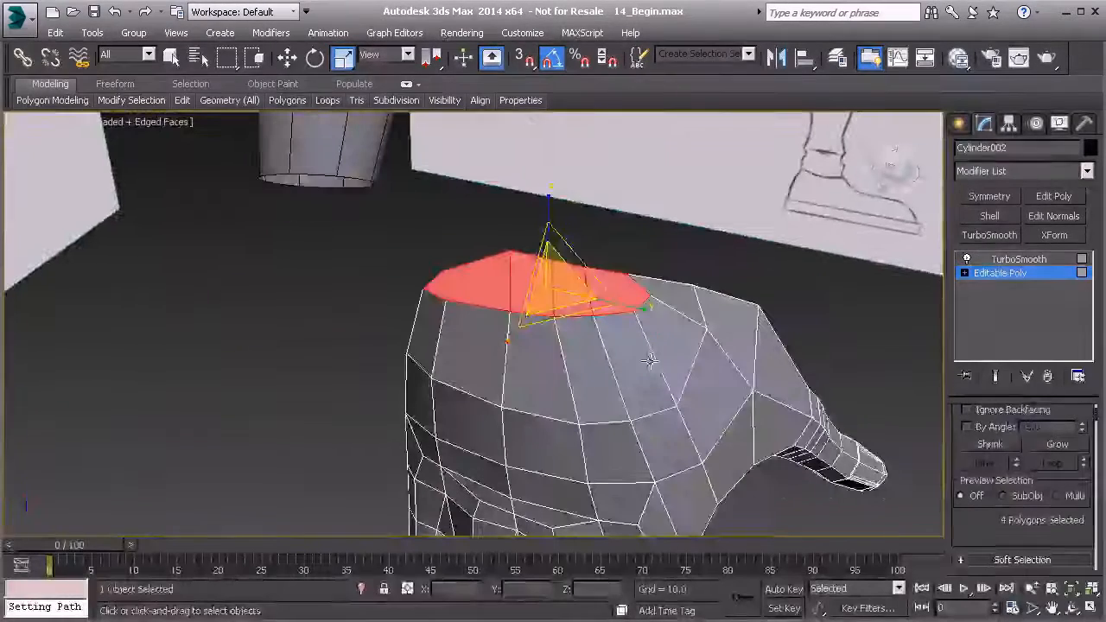
pyautogui.keyDown('alt'); pyautogui.moveTo(528, 299); pyautogui.dragTo(513, 349, button='middle'); pyautogui.keyUp('alt')
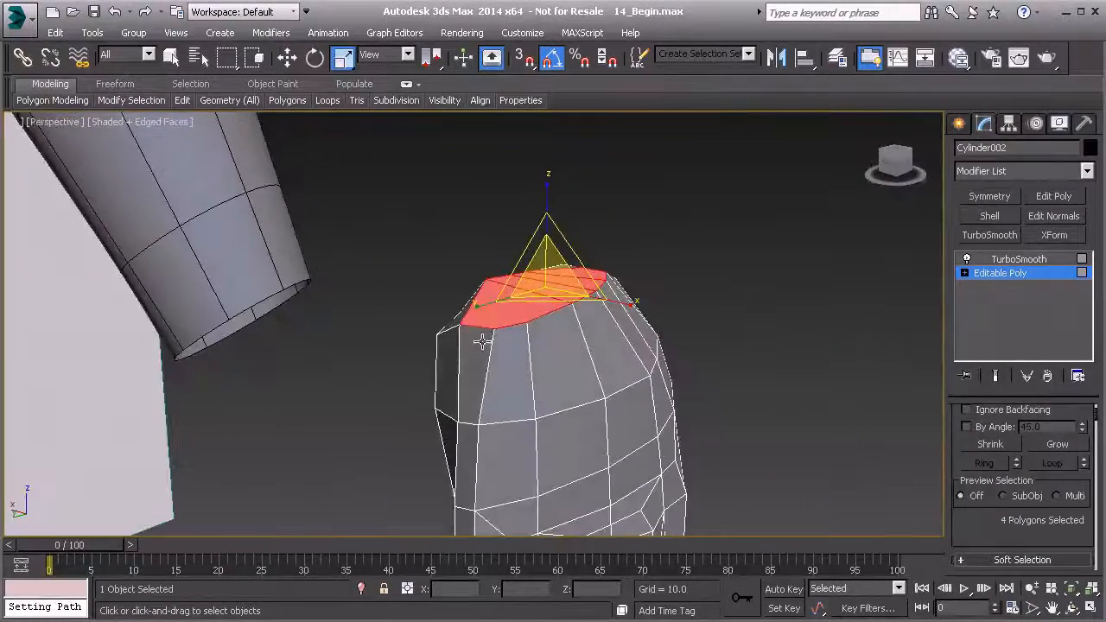
# Target Weld the extra wrist-cap border vertex on the little-finger side to its neighbouring corner vertex.
pyautogui.press('1')
pyautogui.rightClick(498, 343)
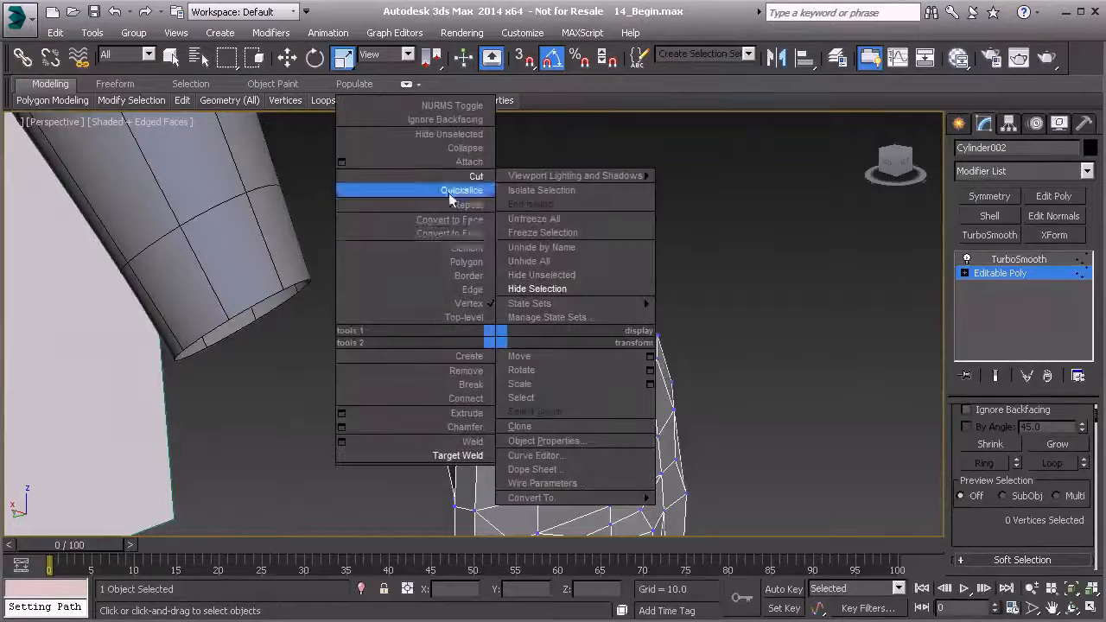
pyautogui.click(458, 455)
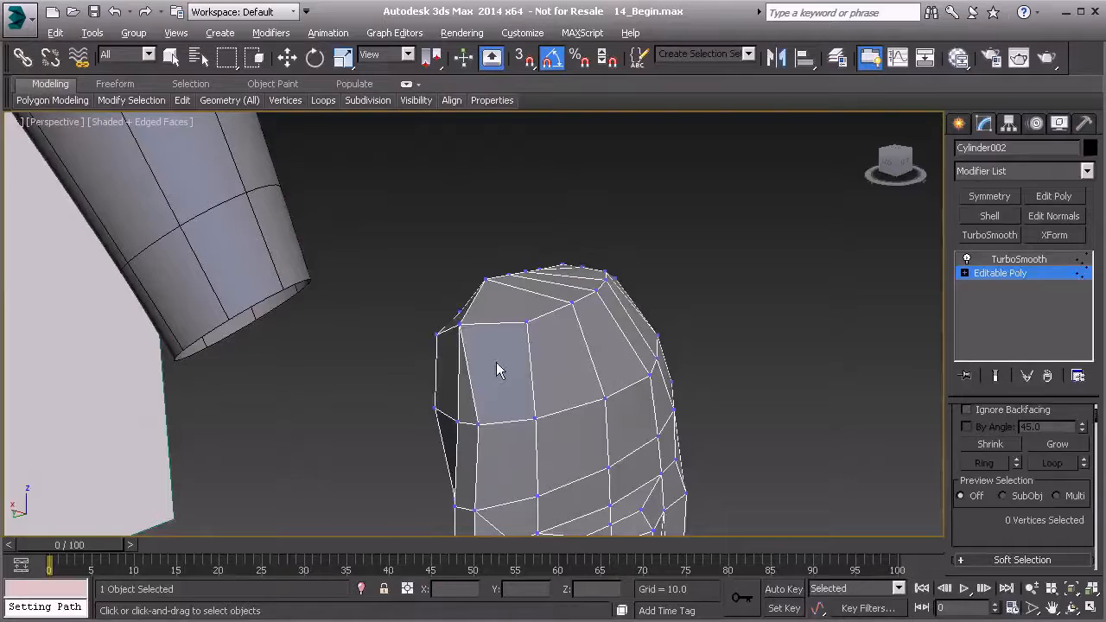
pyautogui.keyDown('alt'); pyautogui.moveTo(488, 370); pyautogui.dragTo(494, 372, button='middle'); pyautogui.keyUp('alt')
pyautogui.moveTo(469, 416)
pyautogui.keyDown('alt'); pyautogui.mouseDown(button='middle')
pyautogui.moveTo(509, 381)
pyautogui.moveTo(526, 328)
pyautogui.moveTo(531, 354)
pyautogui.moveTo(593, 317)
pyautogui.moveTo(444, 354)
pyautogui.moveTo(467, 352)
pyautogui.mouseUp(button='middle'); pyautogui.keyUp('alt')
# Select the ring of six edges just below the wrist cap and connect them with 1 segment.
pyautogui.press('2')
pyautogui.click(441, 323)
pyautogui.hotkey('alt', 'r')
pyautogui.moveTo(617, 324)
pyautogui.keyDown('alt'); pyautogui.mouseDown(button='middle')
pyautogui.moveTo(471, 345)
pyautogui.moveTo(511, 369)
pyautogui.moveTo(582, 371)
pyautogui.moveTo(579, 397)
pyautogui.mouseUp(button='middle'); pyautogui.keyUp('alt')
pyautogui.keyDown('alt'); pyautogui.moveTo(459, 337); pyautogui.dragTo(431, 337, button='middle'); pyautogui.keyUp('alt')
pyautogui.keyDown('alt'); pyautogui.moveTo(720, 451); pyautogui.dragTo(663, 338, button='middle'); pyautogui.keyUp('alt')
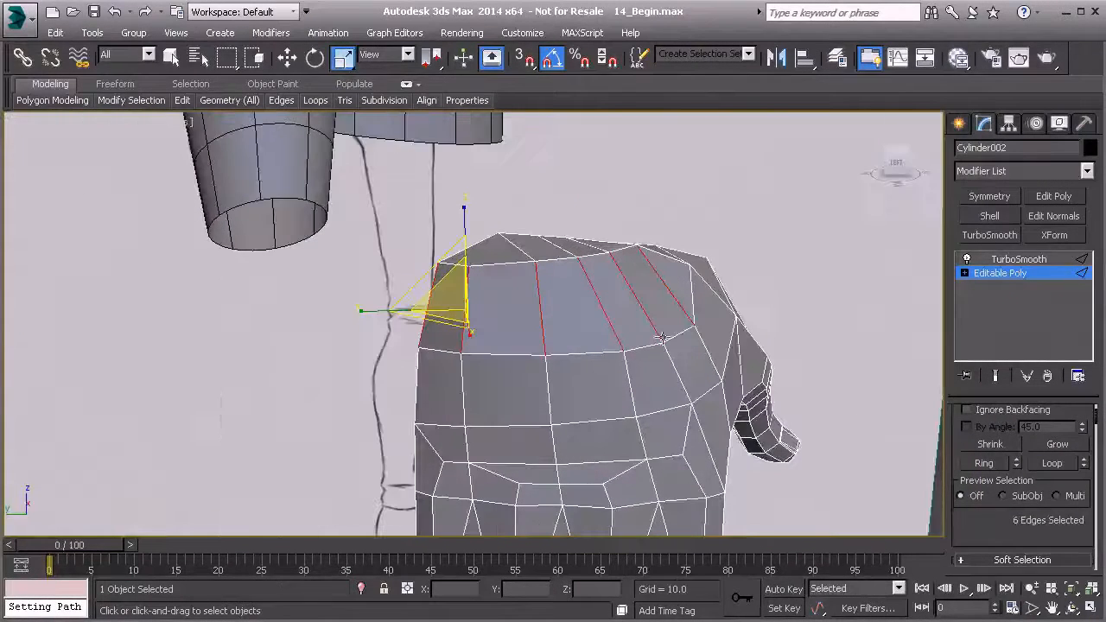
pyautogui.moveTo(981, 554); pyautogui.dragTo(1006, 394)
pyautogui.click(1083, 512)
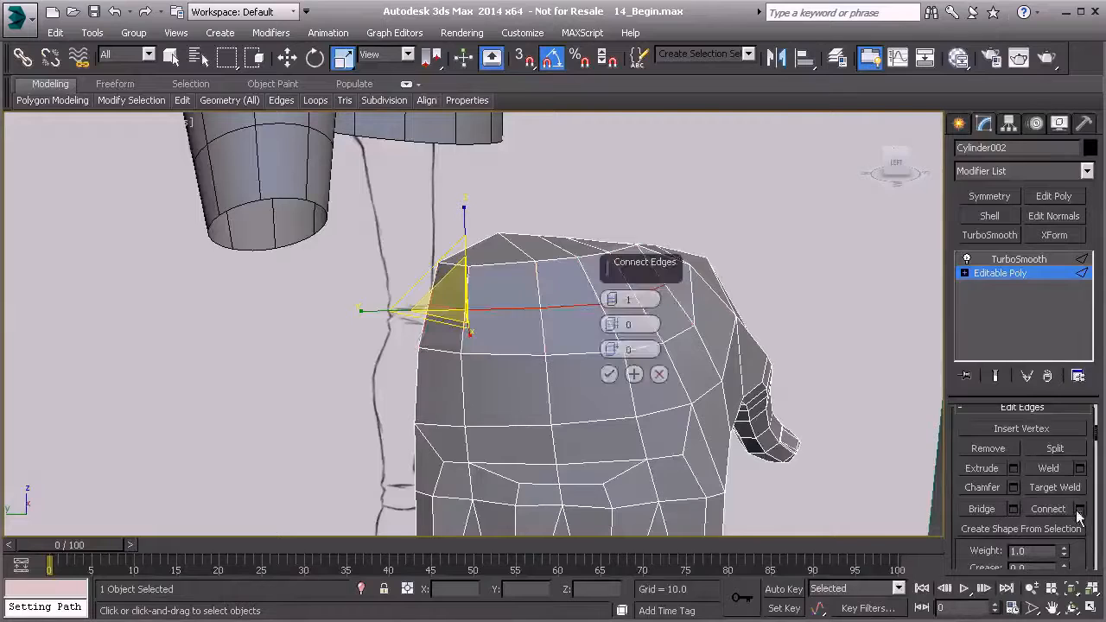
pyautogui.keyDown('alt'); pyautogui.moveTo(510, 359); pyautogui.dragTo(677, 400, button='middle'); pyautogui.keyUp('alt')
pyautogui.click(607, 375)
# Scale the two end vertices of the new edge row below the wrist cap toward each other.
pyautogui.press('1')
pyautogui.keyDown('ctrl'); pyautogui.click(568, 334); pyautogui.keyUp('ctrl')
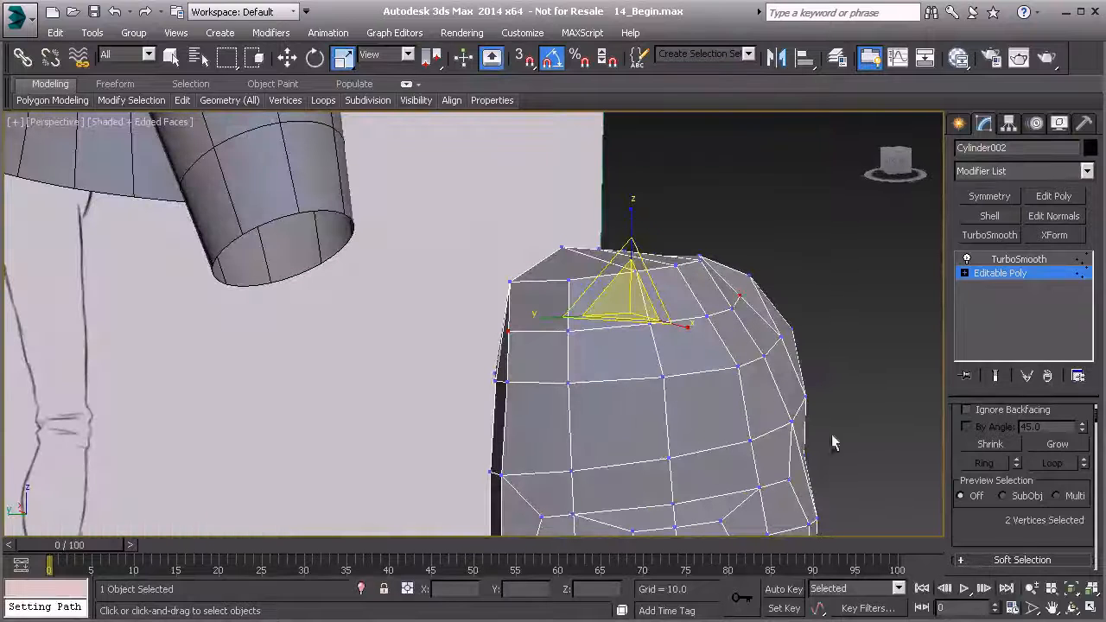
pyautogui.scroll(-5, 1015, 499)
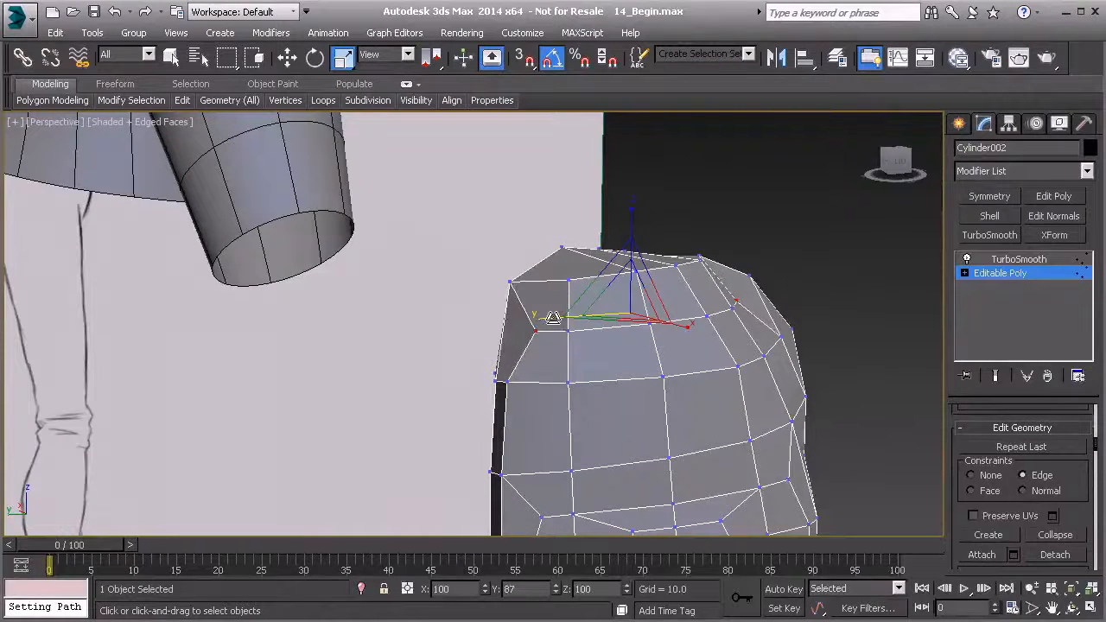
pyautogui.keyDown('alt'); pyautogui.moveTo(639, 327); pyautogui.dragTo(634, 382, button='middle'); pyautogui.keyUp('alt')
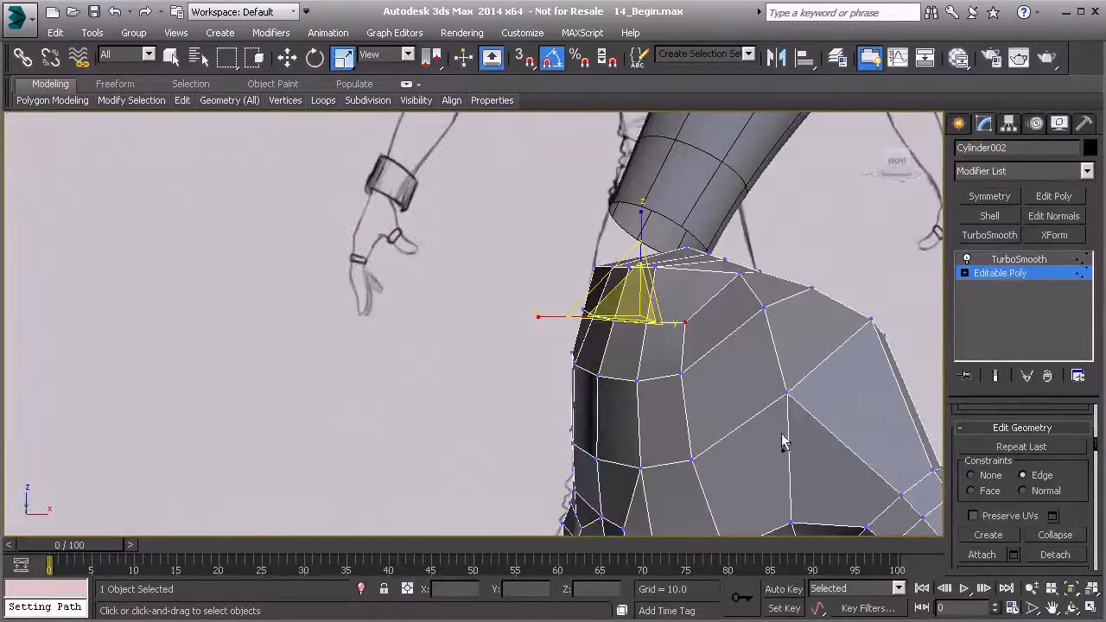
# Move the little-finger-side end vertex of the new edge row to even out its spacing.
pyautogui.press('2')
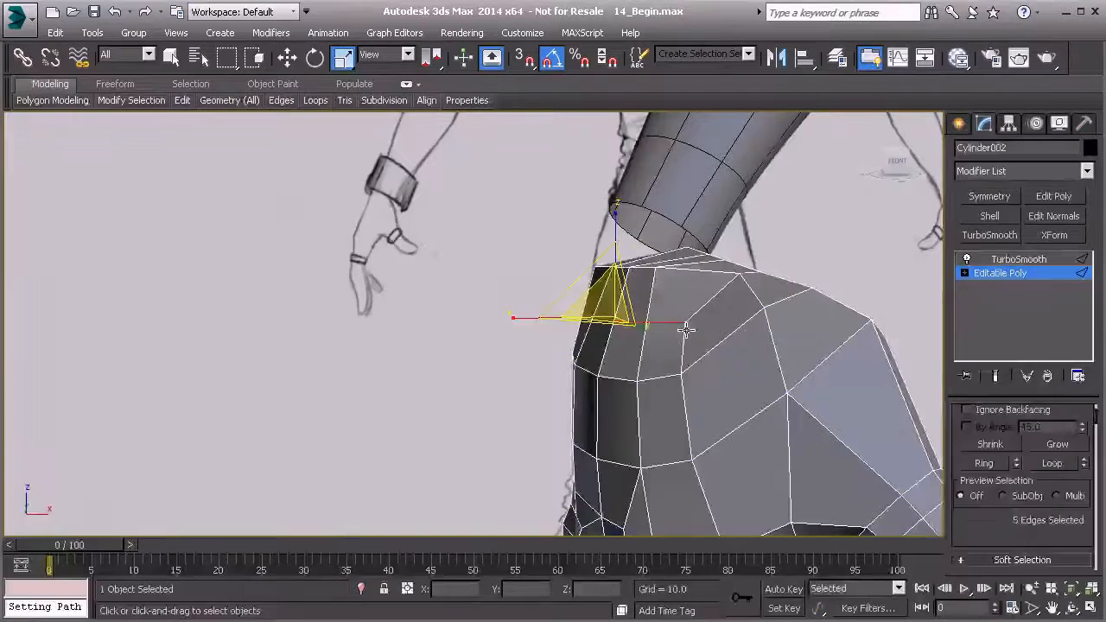
pyautogui.press('1')
pyautogui.press('w')
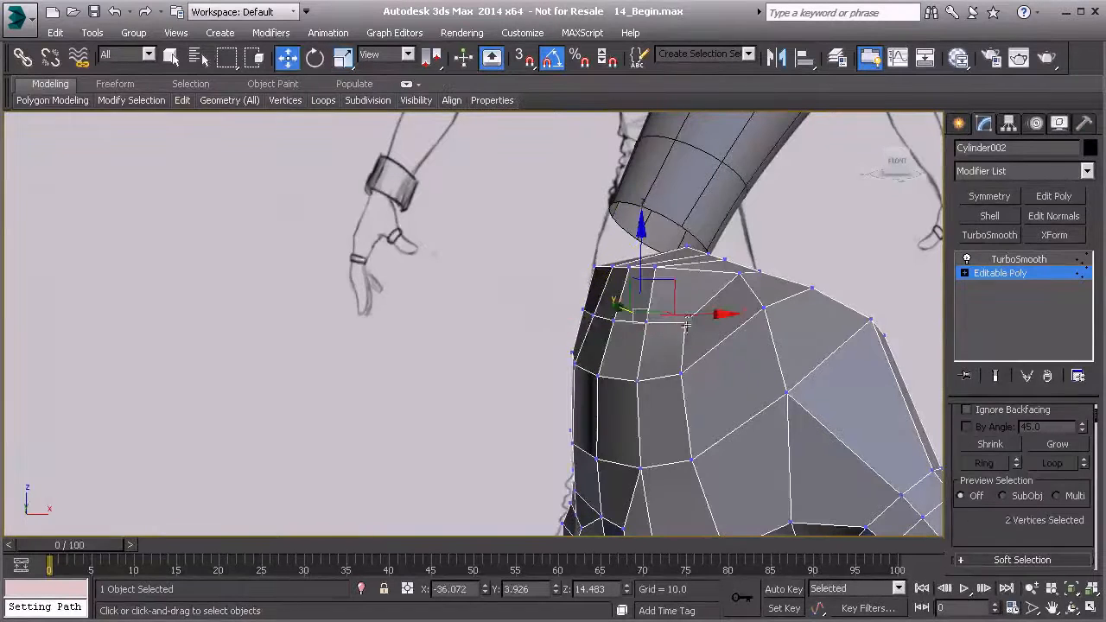
pyautogui.moveTo(725, 327)
pyautogui.keyDown('alt'); pyautogui.mouseDown(button='middle')
pyautogui.moveTo(691, 309)
pyautogui.moveTo(403, 343)
pyautogui.mouseUp(button='middle'); pyautogui.keyUp('alt')
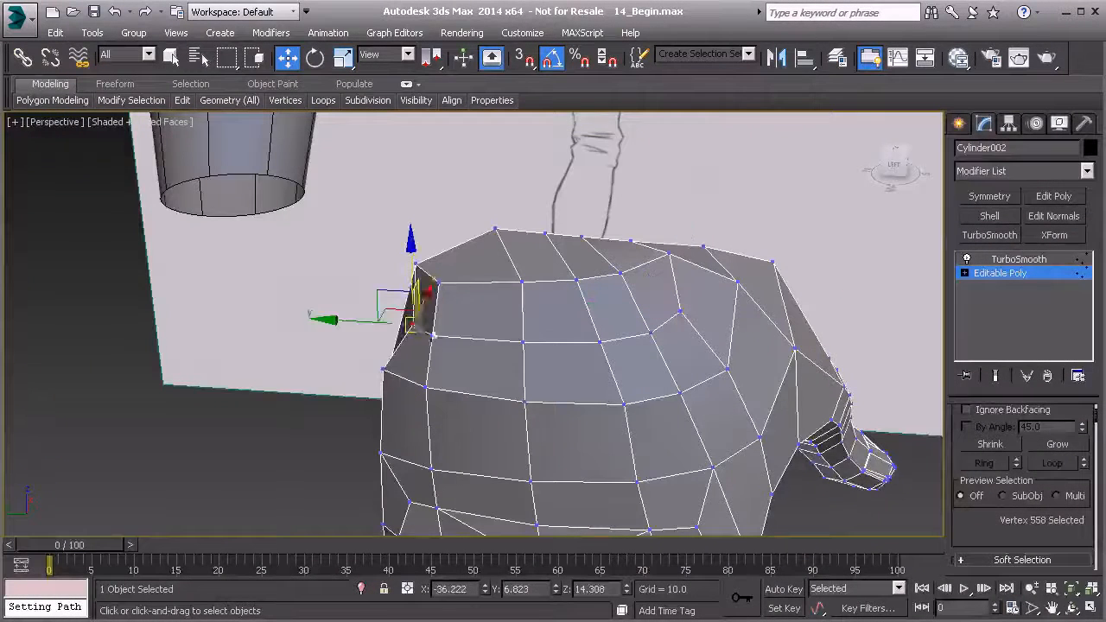
pyautogui.moveTo(349, 323)
pyautogui.keyDown('alt'); pyautogui.mouseDown(button='middle')
pyautogui.moveTo(545, 260)
pyautogui.moveTo(526, 309)
pyautogui.moveTo(553, 306)
pyautogui.moveTo(529, 294)
pyautogui.moveTo(484, 302)
pyautogui.moveTo(424, 381)
pyautogui.moveTo(382, 276)
pyautogui.moveTo(465, 368)
pyautogui.moveTo(422, 435)
pyautogui.moveTo(566, 376)
pyautogui.moveTo(494, 395)
pyautogui.moveTo(516, 440)
pyautogui.moveTo(499, 375)
pyautogui.moveTo(425, 296)
pyautogui.mouseUp(button='middle'); pyautogui.keyUp('alt')
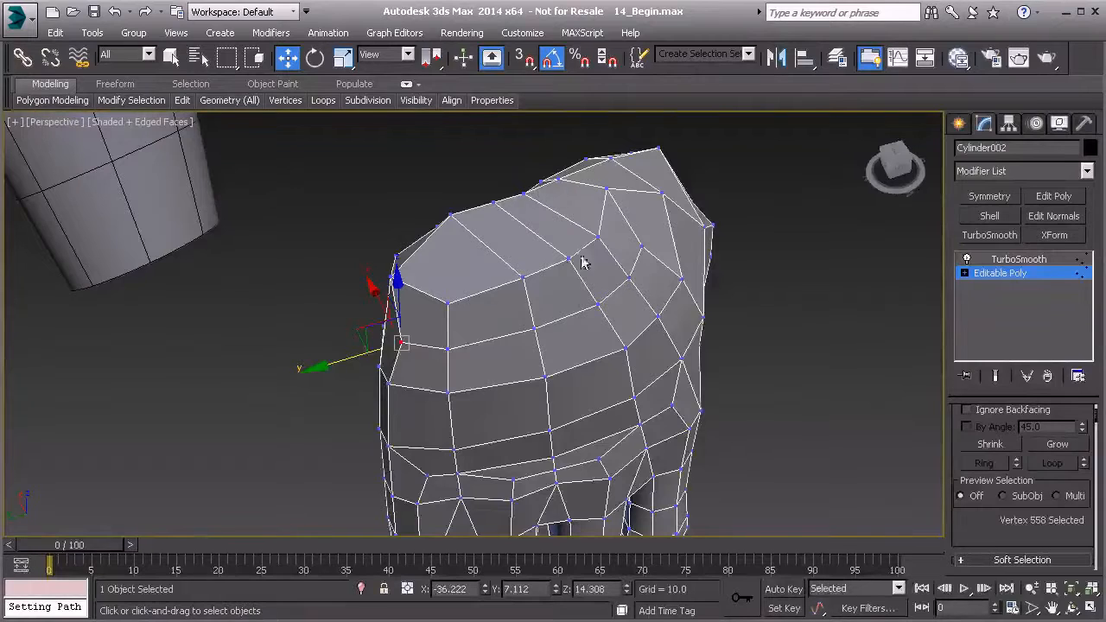
# Examine the wrist cap and the rows around it from several angles, selecting the new row's thumb-side end vertex.
pyautogui.keyDown('alt'); pyautogui.moveTo(510, 344); pyautogui.dragTo(475, 284, button='middle'); pyautogui.keyUp('alt')
pyautogui.keyDown('alt'); pyautogui.moveTo(486, 334); pyautogui.dragTo(443, 287, button='middle'); pyautogui.keyUp('alt')
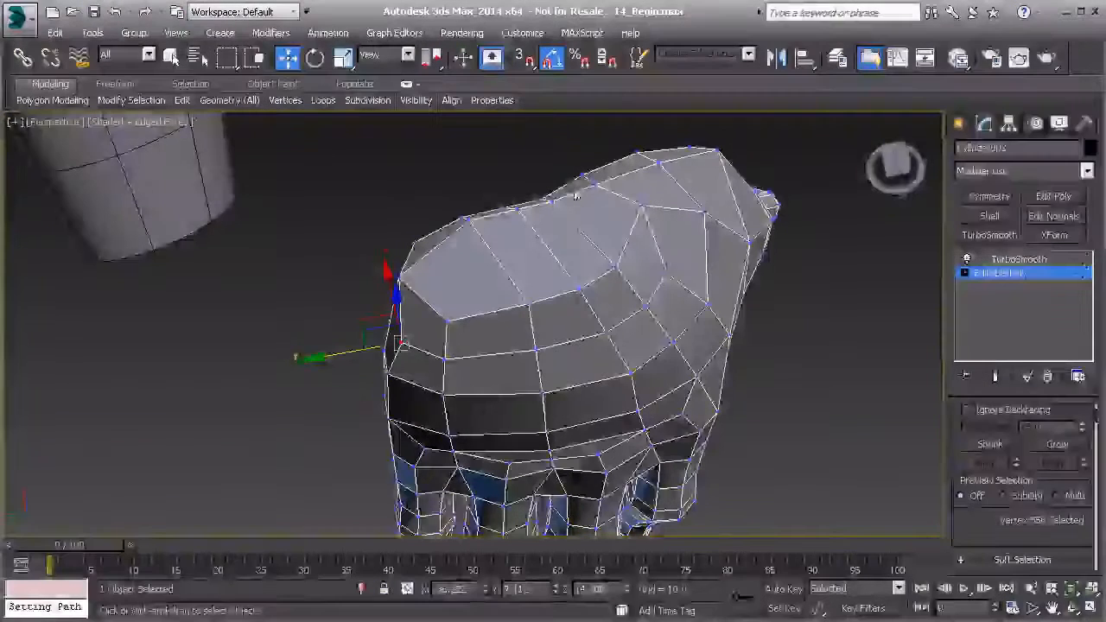
pyautogui.moveTo(566, 205)
pyautogui.keyDown('alt'); pyautogui.mouseDown(button='middle')
pyautogui.moveTo(550, 256)
pyautogui.moveTo(566, 335)
pyautogui.moveTo(501, 363)
pyautogui.moveTo(432, 365)
pyautogui.moveTo(580, 348)
pyautogui.moveTo(538, 365)
pyautogui.moveTo(593, 363)
pyautogui.moveTo(533, 413)
pyautogui.moveTo(674, 361)
pyautogui.moveTo(502, 374)
pyautogui.moveTo(415, 398)
pyautogui.moveTo(449, 393)
pyautogui.moveTo(465, 348)
pyautogui.moveTo(487, 395)
pyautogui.moveTo(475, 395)
pyautogui.moveTo(625, 447)
pyautogui.moveTo(619, 421)
pyautogui.moveTo(459, 440)
pyautogui.moveTo(444, 403)
pyautogui.moveTo(541, 388)
pyautogui.moveTo(490, 377)
pyautogui.moveTo(494, 420)
pyautogui.moveTo(437, 413)
pyautogui.moveTo(424, 440)
pyautogui.moveTo(439, 432)
pyautogui.moveTo(447, 456)
pyautogui.moveTo(424, 479)
pyautogui.mouseUp(button='middle'); pyautogui.keyUp('alt')
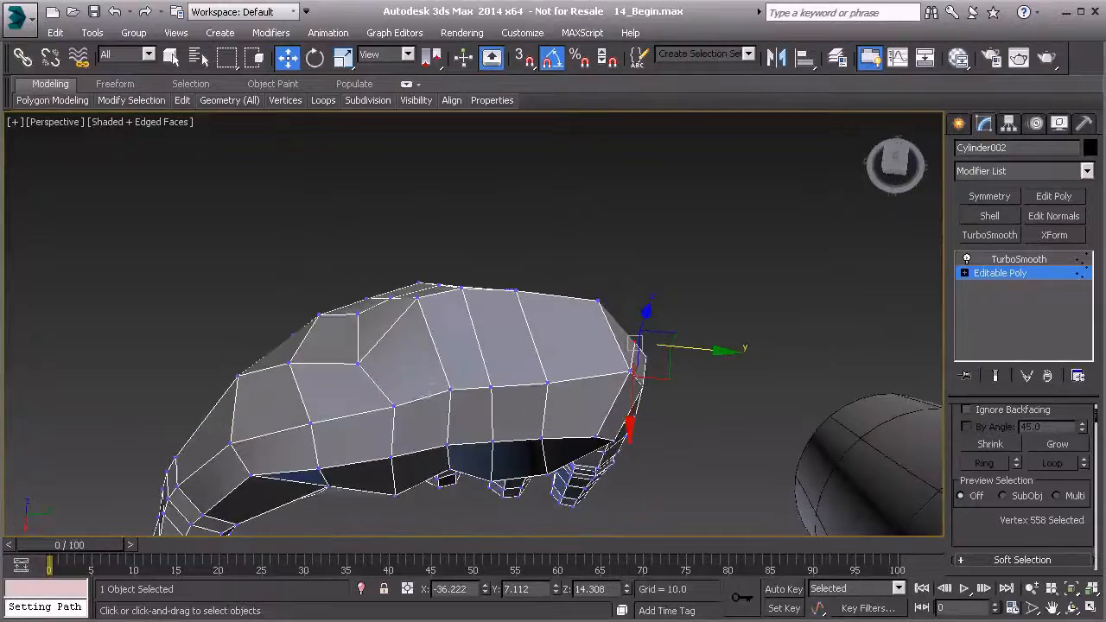
pyautogui.keyDown('alt'); pyautogui.moveTo(417, 372); pyautogui.dragTo(437, 389, button='middle'); pyautogui.keyUp('alt')
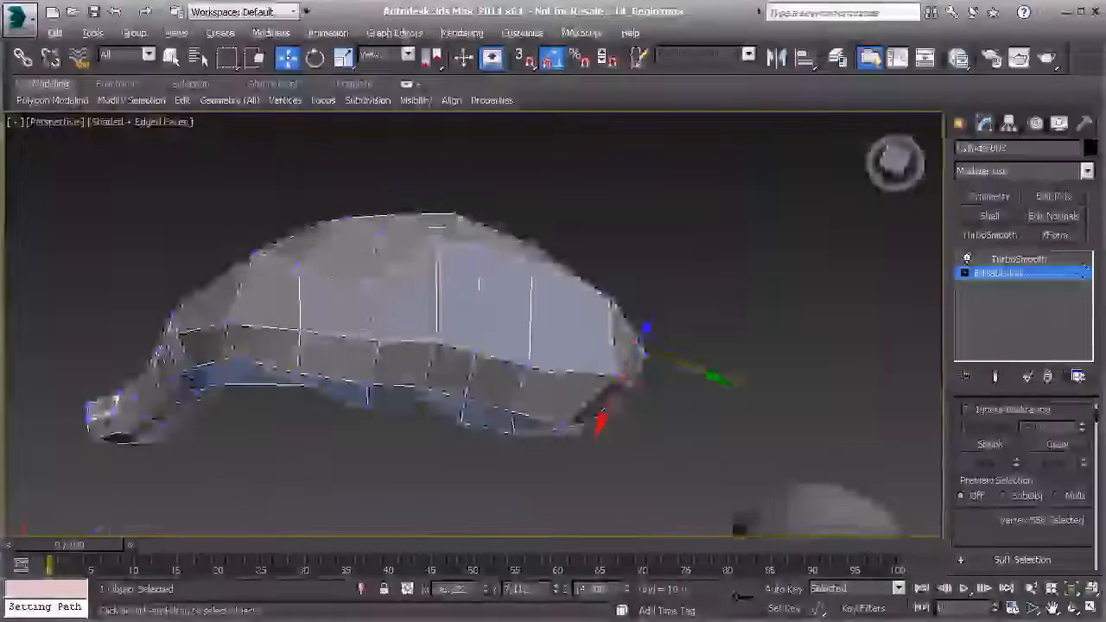
pyautogui.keyDown('alt'); pyautogui.moveTo(556, 386); pyautogui.dragTo(639, 318, button='middle'); pyautogui.keyUp('alt')
pyautogui.keyDown('alt'); pyautogui.moveTo(612, 382); pyautogui.dragTo(596, 420, button='middle'); pyautogui.keyUp('alt')
pyautogui.click(617, 381)
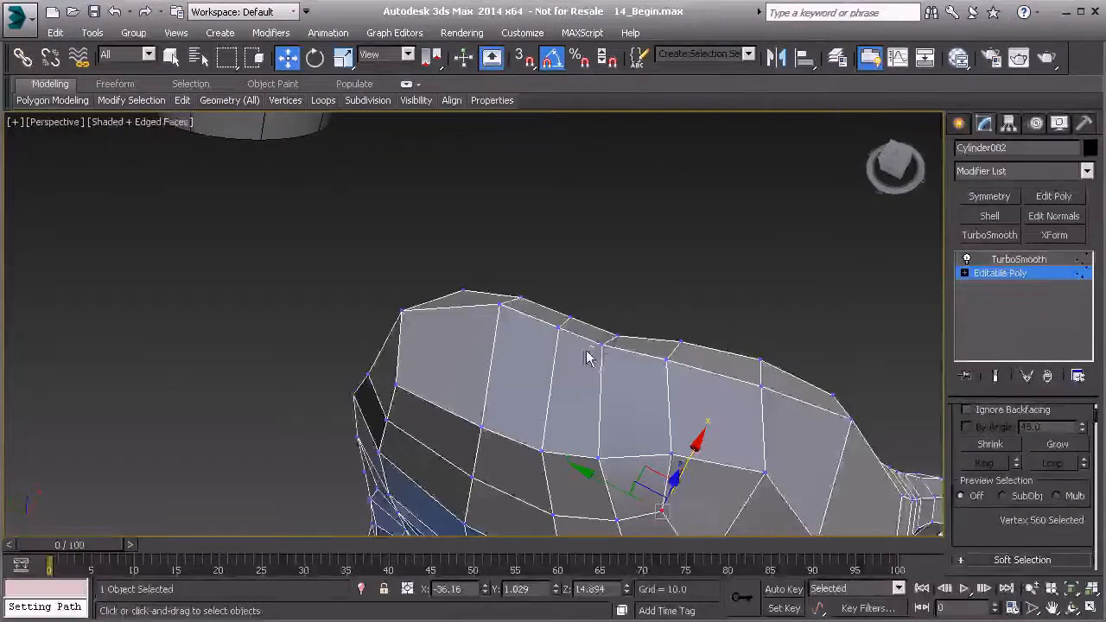
pyautogui.keyDown('alt'); pyautogui.moveTo(588, 342); pyautogui.dragTo(579, 417, button='middle'); pyautogui.keyUp('alt')
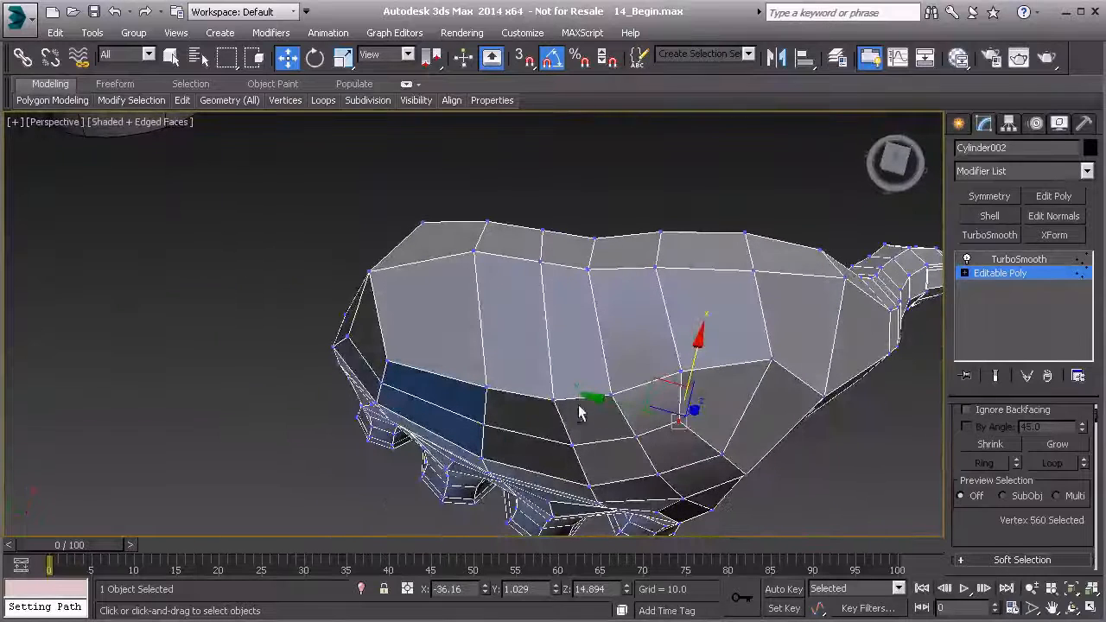
# Select the three middle polygons of the wrist cap and delete them.
pyautogui.press('4')
pyautogui.click(512, 323)
pyautogui.keyDown('ctrl'); pyautogui.click(570, 331); pyautogui.keyUp('ctrl')
pyautogui.keyDown('ctrl'); pyautogui.click(649, 325); pyautogui.keyUp('ctrl')
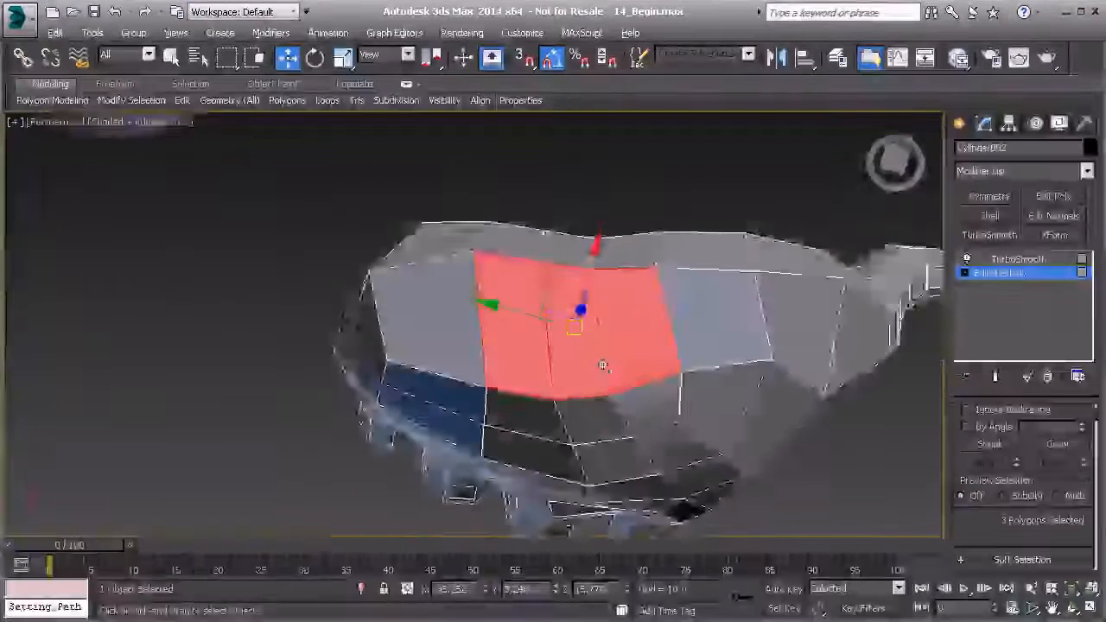
pyautogui.keyDown('alt'); pyautogui.moveTo(631, 368); pyautogui.dragTo(608, 337, button='middle'); pyautogui.keyUp('alt')
pyautogui.press('Delete')
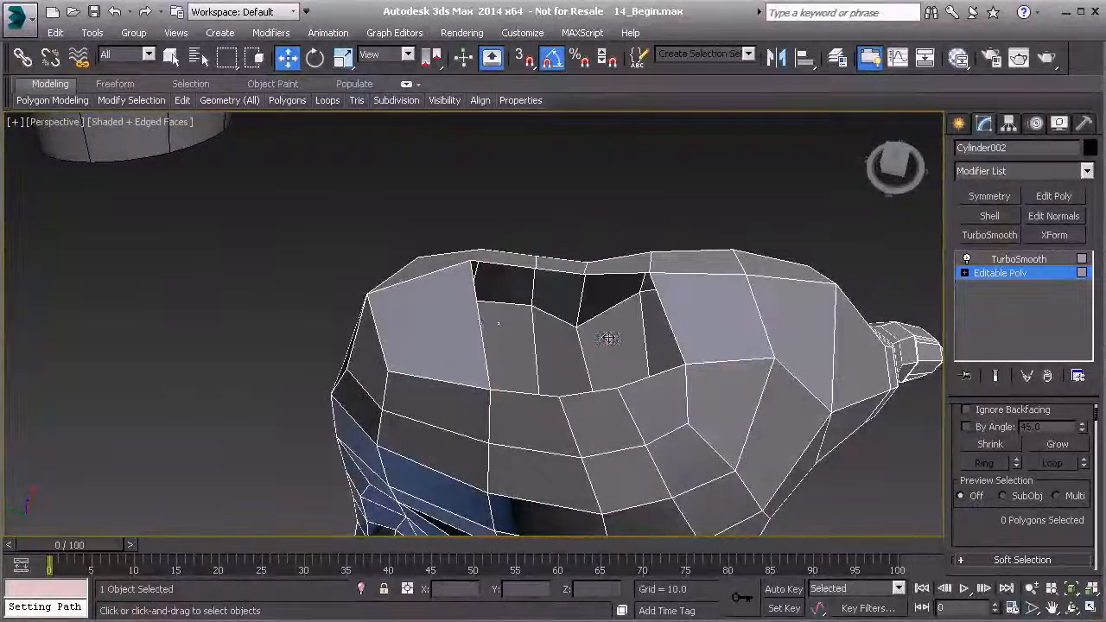
# Examine the hole in the wrist cap from several angles, selecting the edges along its two sides.
pyautogui.press('2')
pyautogui.click(482, 321)
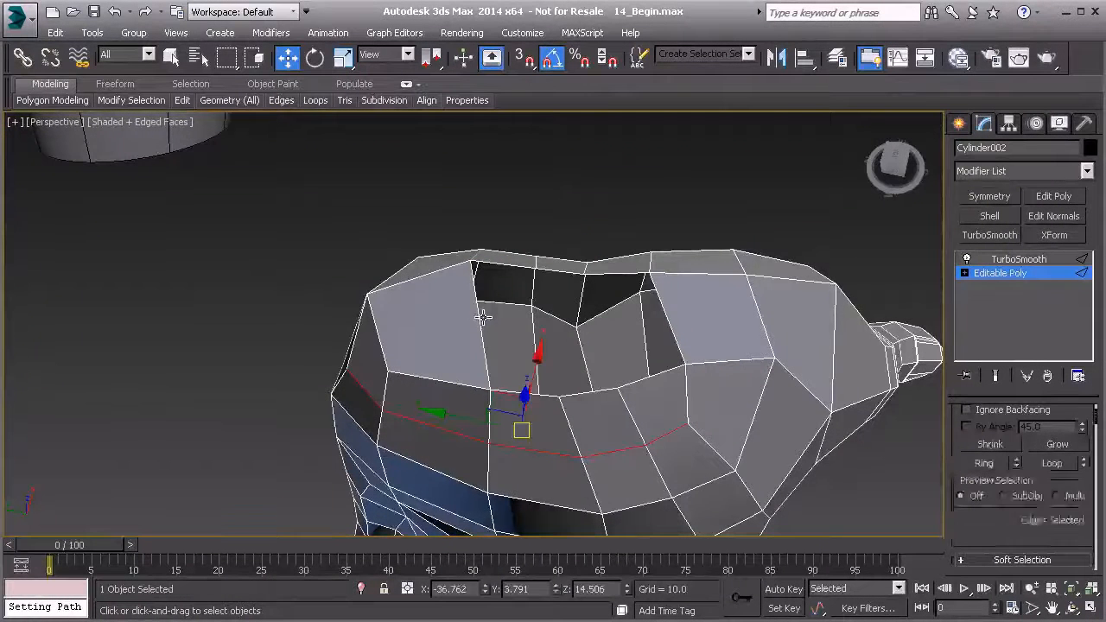
pyautogui.keyDown('alt'); pyautogui.moveTo(482, 322); pyautogui.dragTo(439, 313, button='middle'); pyautogui.keyUp('alt')
pyautogui.keyDown('shift'); pyautogui.moveTo(417, 316); pyautogui.dragTo(399, 315); pyautogui.keyUp('shift')
pyautogui.keyDown('alt'); pyautogui.moveTo(387, 315); pyautogui.dragTo(728, 312, button='middle'); pyautogui.keyUp('alt')
pyautogui.keyDown('alt'); pyautogui.moveTo(484, 374); pyautogui.dragTo(496, 398, button='middle'); pyautogui.keyUp('alt')
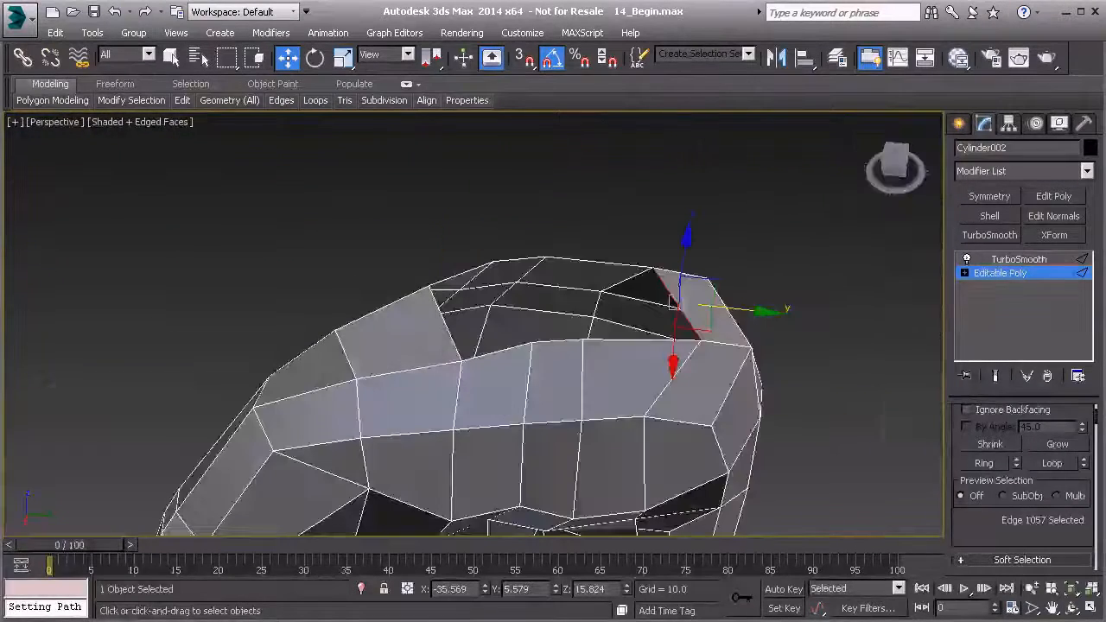
pyautogui.keyDown('alt'); pyautogui.moveTo(448, 327); pyautogui.dragTo(481, 373, button='middle'); pyautogui.keyUp('alt')
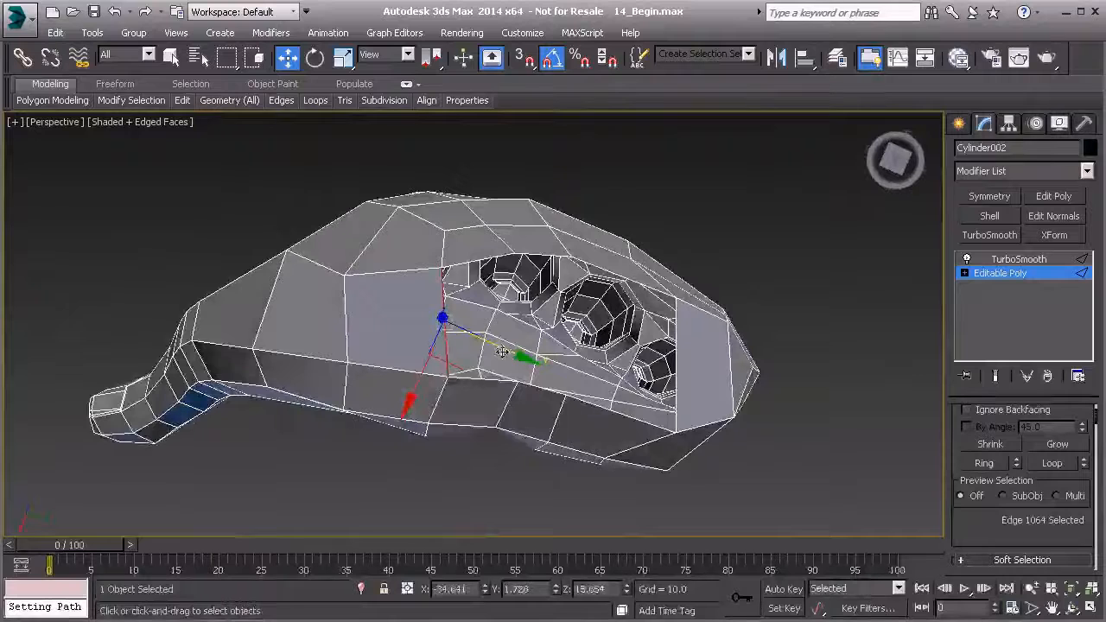
pyautogui.moveTo(500, 353); pyautogui.dragTo(484, 347)
pyautogui.keyDown('alt'); pyautogui.moveTo(470, 346); pyautogui.dragTo(478, 324, button='middle'); pyautogui.keyUp('alt')
# Move individual vertices around the wrist hole to give its rim a rounder, more even shape.
pyautogui.moveTo(654, 480); pyautogui.dragTo(463, 370, button='middle')
pyautogui.click(484, 405)
pyautogui.moveTo(478, 347); pyautogui.dragTo(476, 335)
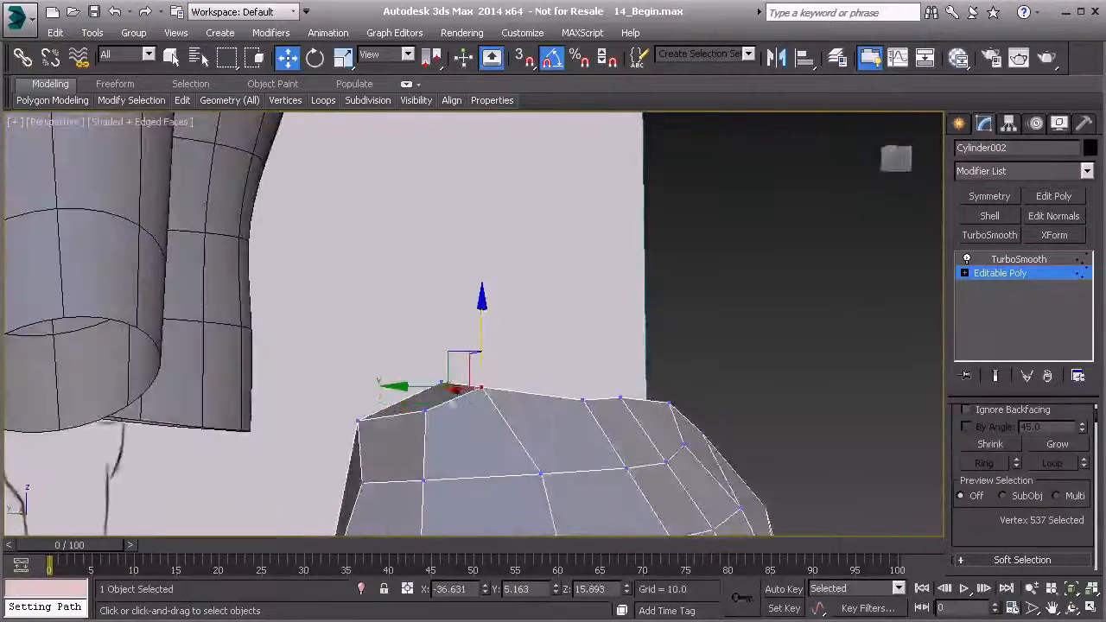
pyautogui.click(424, 410)
pyautogui.keyDown('alt'); pyautogui.moveTo(425, 410); pyautogui.dragTo(396, 374, button='middle'); pyautogui.keyUp('alt')
pyautogui.moveTo(393, 381); pyautogui.dragTo(399, 396)
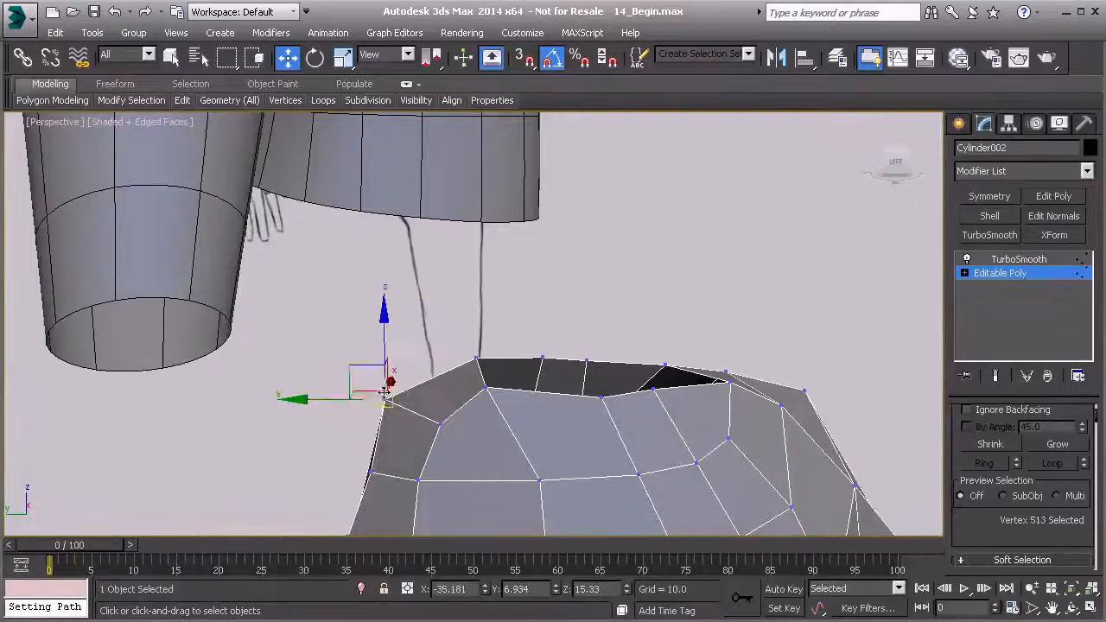
pyautogui.keyDown('alt'); pyautogui.moveTo(370, 375); pyautogui.dragTo(459, 447, button='middle'); pyautogui.keyUp('alt')
# Select the eight-edge border of the wrist hole and cap it.
pyautogui.press('2')
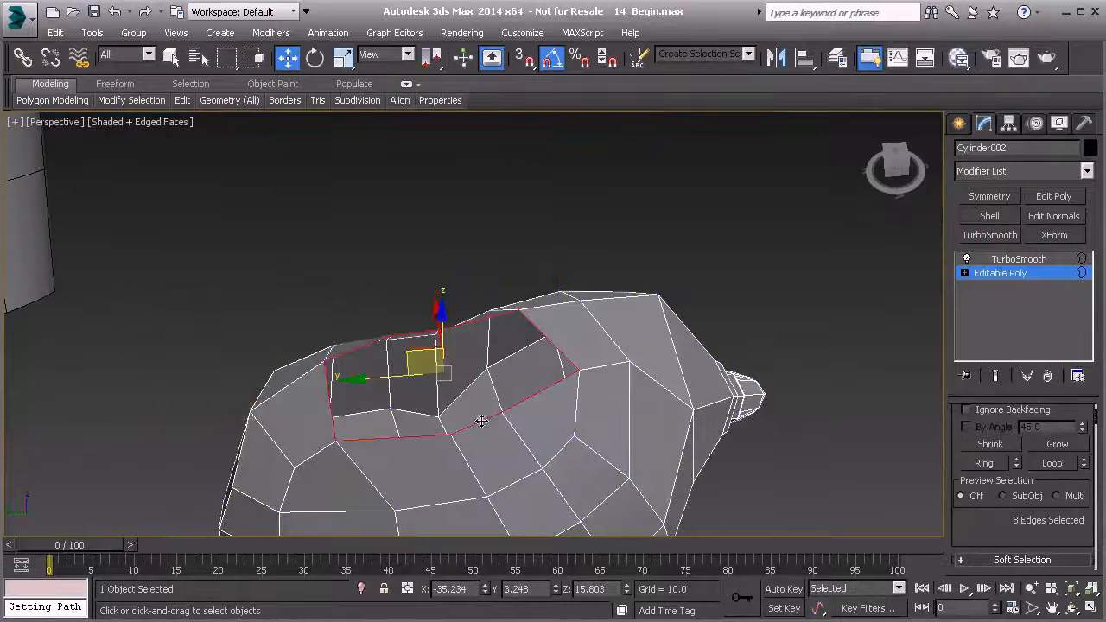
pyautogui.scroll(-5, 1027, 480)
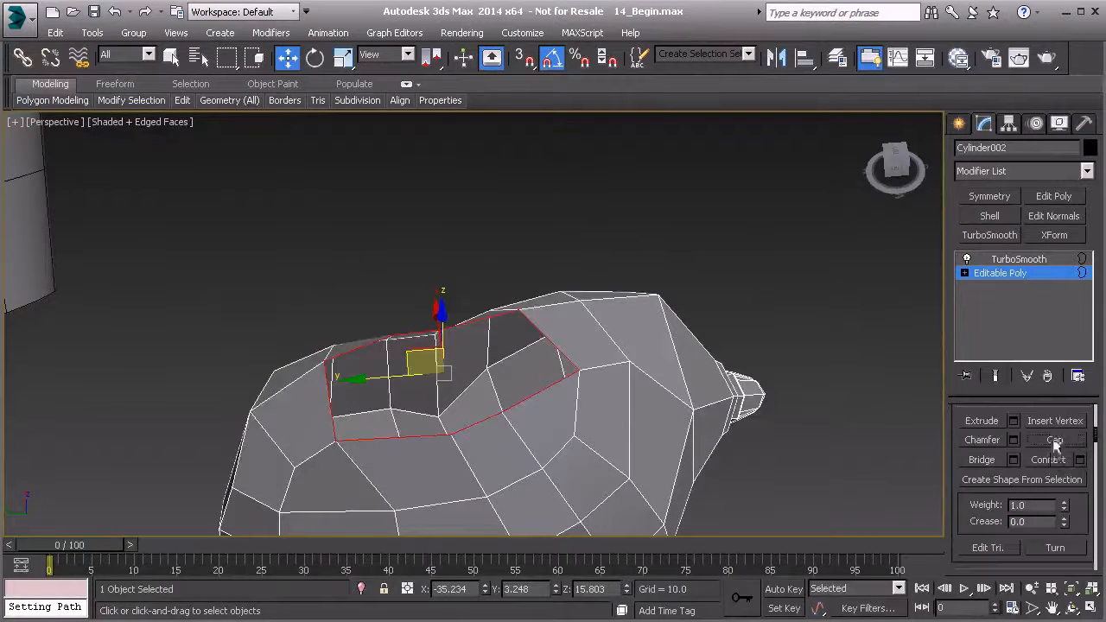
pyautogui.click(1054, 441)
# Select the new wrist cap polygon, reshape it into an even octagon and set up its rotation in local coordinates.
pyautogui.press('4')
pyautogui.click(481, 332)
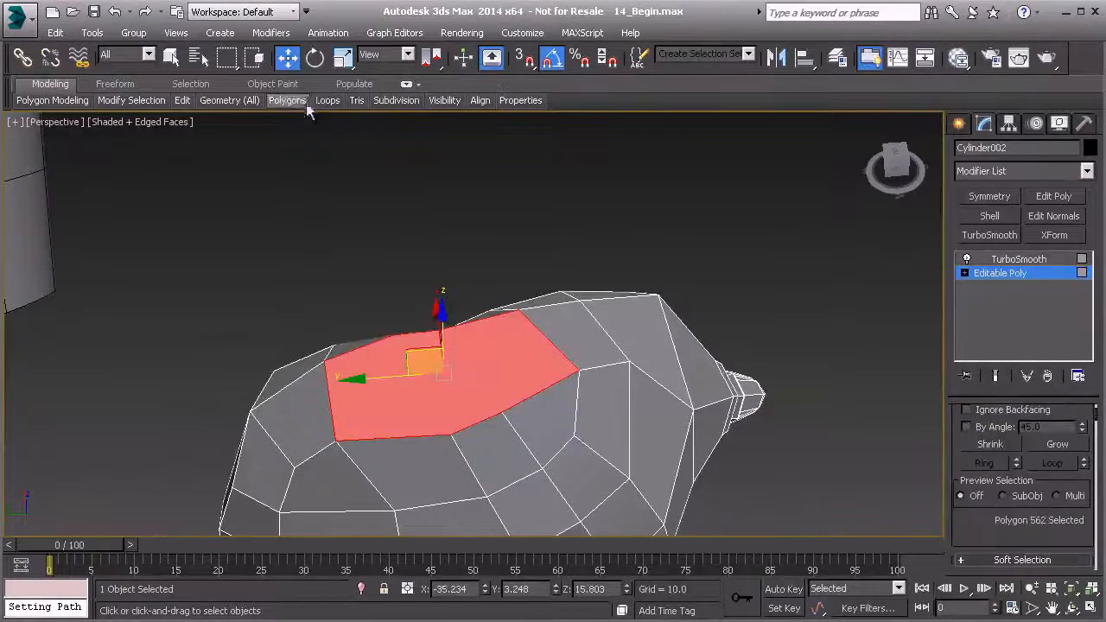
pyautogui.moveTo(303, 106)
pyautogui.keyDown('alt'); pyautogui.moveTo(445, 367); pyautogui.dragTo(439, 393, button='middle'); pyautogui.keyUp('alt')
pyautogui.moveTo(444, 400); pyautogui.dragTo(448, 398)
pyautogui.keyDown('alt'); pyautogui.moveTo(450, 398); pyautogui.dragTo(492, 320, button='middle'); pyautogui.keyUp('alt')
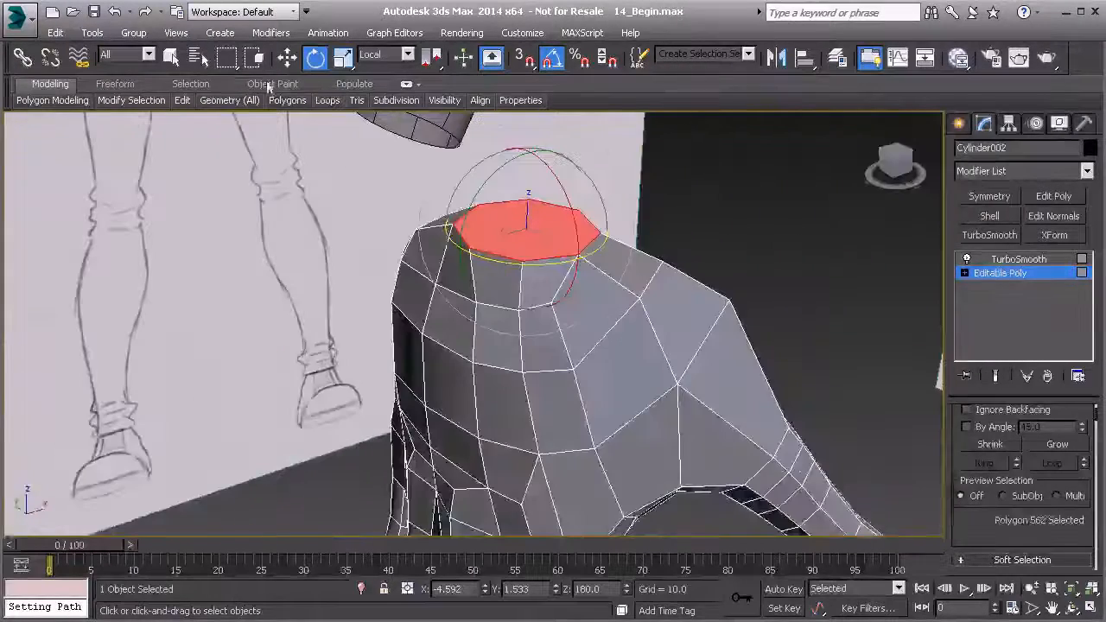
# Scale the octagonal wrist cap polygon up uniformly to widen the wrist.
pyautogui.click(343, 57)
pyautogui.keyDown('alt'); pyautogui.moveTo(506, 272); pyautogui.dragTo(524, 253, button='middle'); pyautogui.keyUp('alt')
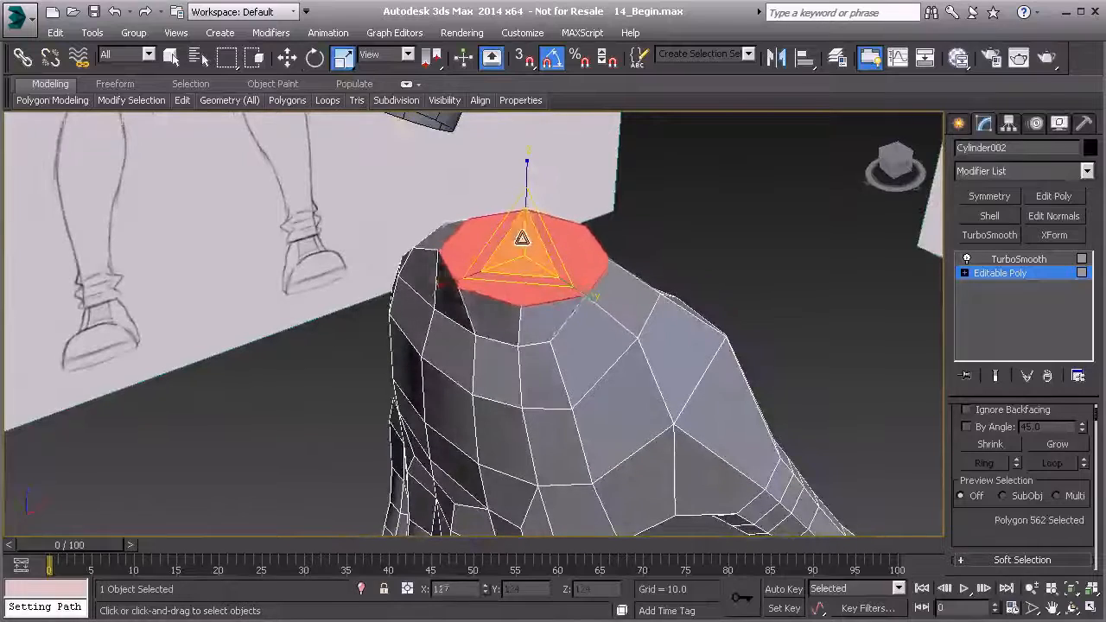
pyautogui.moveTo(521, 227)
pyautogui.keyDown('alt'); pyautogui.mouseDown(button='middle')
pyautogui.moveTo(647, 178)
pyautogui.moveTo(650, 249)
pyautogui.moveTo(605, 302)
pyautogui.moveTo(563, 299)
pyautogui.moveTo(538, 240)
pyautogui.mouseUp(button='middle'); pyautogui.keyUp('alt')
pyautogui.scroll(-4, 536, 243)
pyautogui.keyDown('alt'); pyautogui.moveTo(472, 267); pyautogui.dragTo(502, 284, button='middle'); pyautogui.keyUp('alt')
pyautogui.scroll(6, 494, 283)
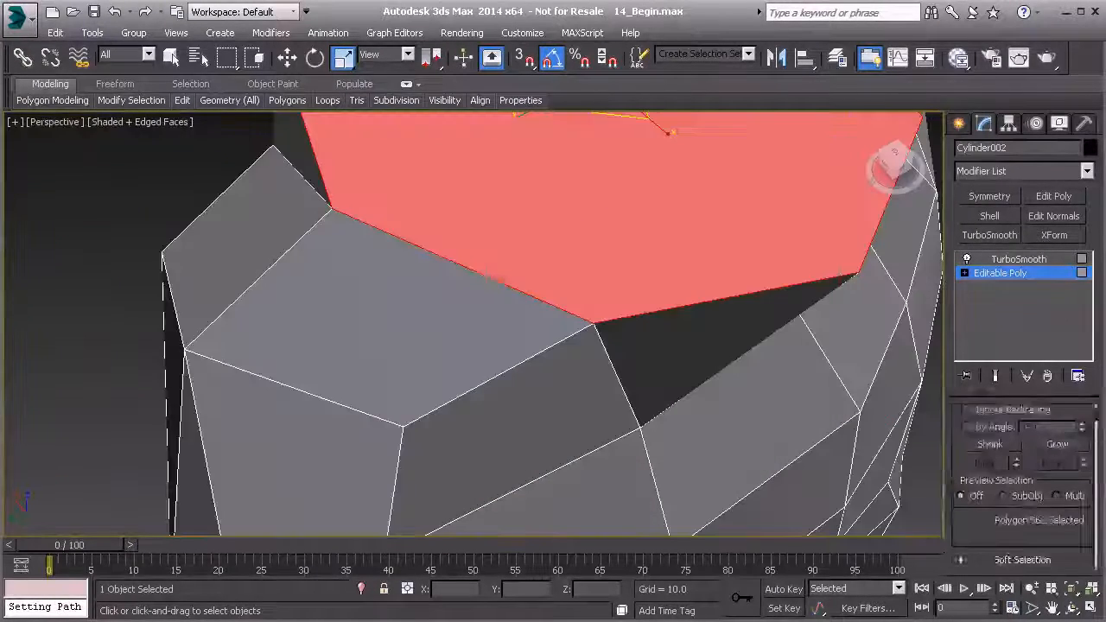
# Move the wrist cap's rim vertices on the back of the hand to clear the overlap with the row below.
pyautogui.press('1')
pyautogui.scroll(-8, 415, 268)
pyautogui.press('2')
pyautogui.press('1')
pyautogui.press('w')
pyautogui.click(411, 309)
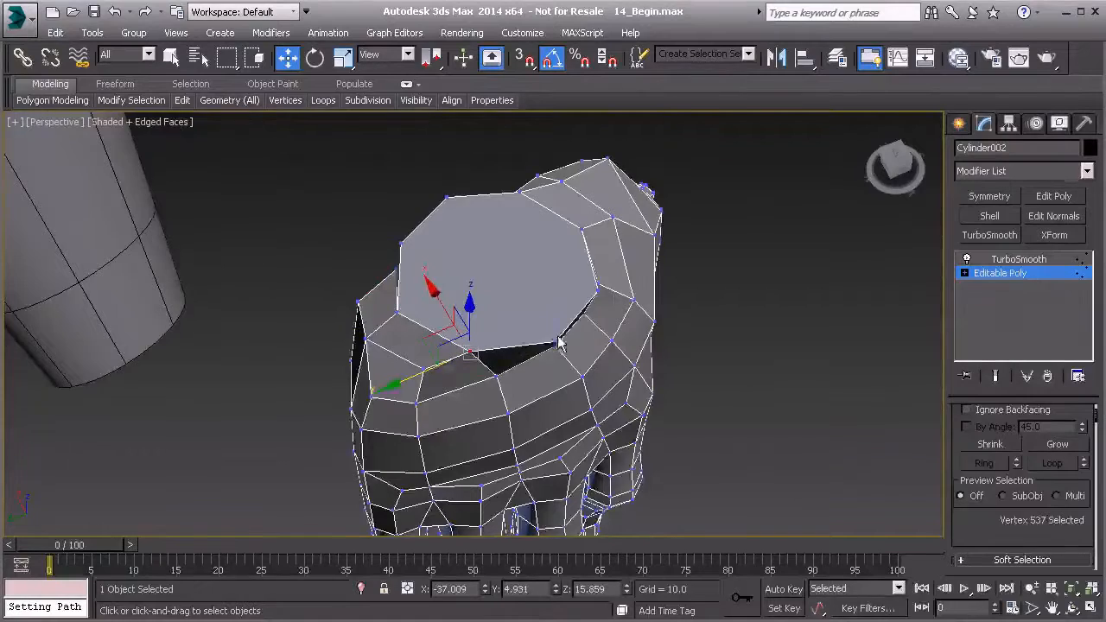
pyautogui.keyDown('alt'); pyautogui.moveTo(542, 369); pyautogui.dragTo(526, 208, button='middle'); pyautogui.keyUp('alt')
pyautogui.moveTo(513, 368); pyautogui.dragTo(498, 375)
pyautogui.moveTo(495, 376)
pyautogui.keyDown('alt'); pyautogui.mouseDown(button='middle')
pyautogui.moveTo(435, 420)
pyautogui.moveTo(536, 391)
pyautogui.mouseUp(button='middle'); pyautogui.keyUp('alt')
# Move the wrist cap's palm-side rim vertices outward along the X axis to line up with the hand.
pyautogui.click(554, 391)
pyautogui.keyDown('alt'); pyautogui.moveTo(623, 386); pyautogui.dragTo(679, 286, button='middle'); pyautogui.keyUp('alt')
pyautogui.click(633, 250)
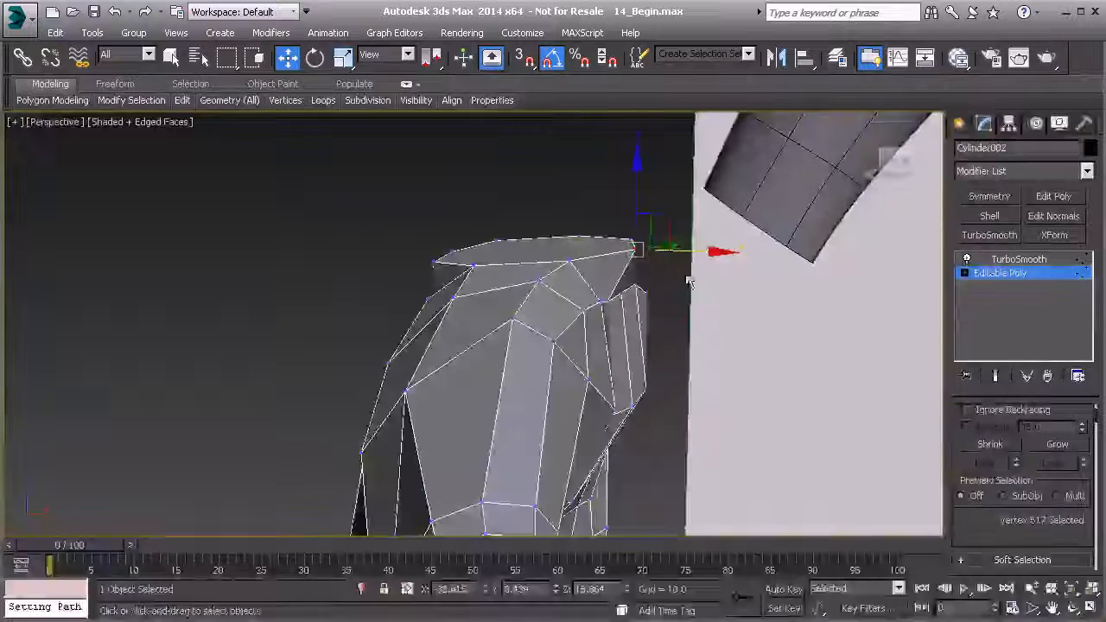
pyautogui.moveTo(666, 247)
pyautogui.keyDown('alt'); pyautogui.mouseDown(button='middle')
pyautogui.moveTo(666, 259)
pyautogui.moveTo(679, 247)
pyautogui.moveTo(671, 225)
pyautogui.moveTo(701, 302)
pyautogui.moveTo(623, 328)
pyautogui.moveTo(668, 248)
pyautogui.mouseUp(button='middle'); pyautogui.keyUp('alt')
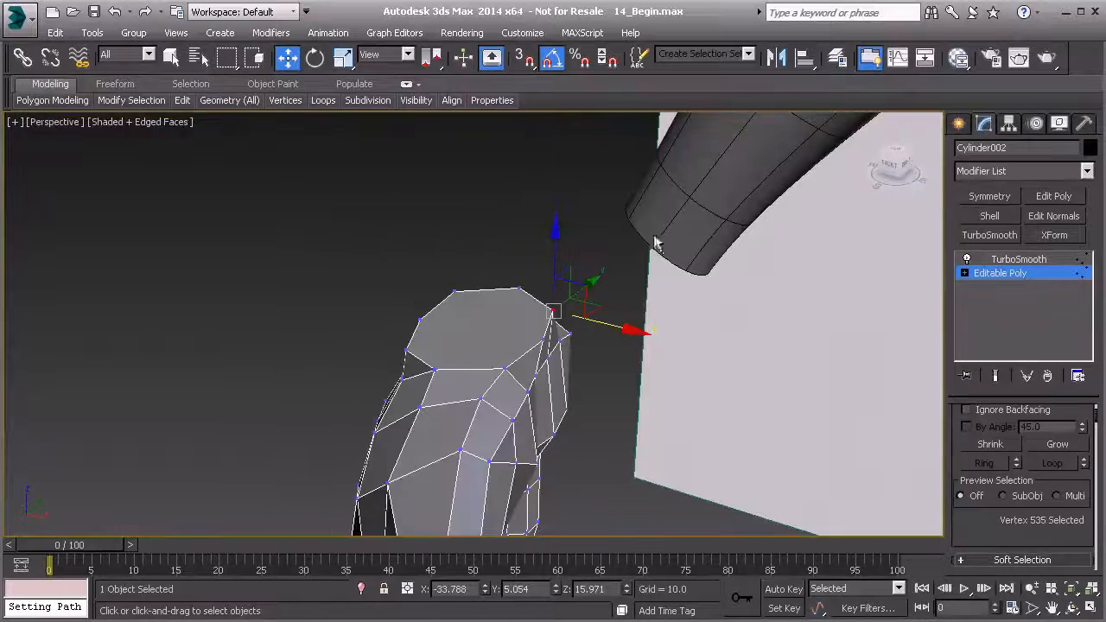
pyautogui.keyDown('alt'); pyautogui.moveTo(571, 322); pyautogui.dragTo(757, 330, button='middle'); pyautogui.keyUp('alt')
# Leave vertex editing and position the whole hand over the sketched hand in the front view.
pyautogui.click(994, 276)
pyautogui.moveTo(585, 437); pyautogui.dragTo(585, 358, button='middle')
pyautogui.scroll(-5, 585, 358)
pyautogui.scroll(-3, 519, 350)
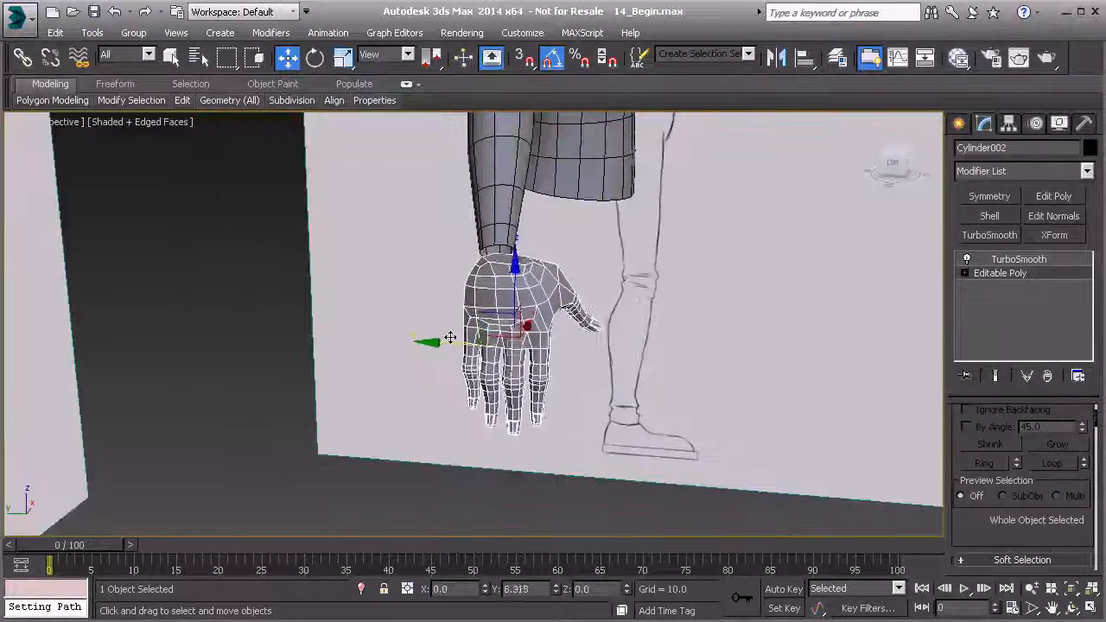
pyautogui.press('f')
pyautogui.scroll(5, 458, 305)
pyautogui.moveTo(458, 305); pyautogui.dragTo(526, 307, button='middle')
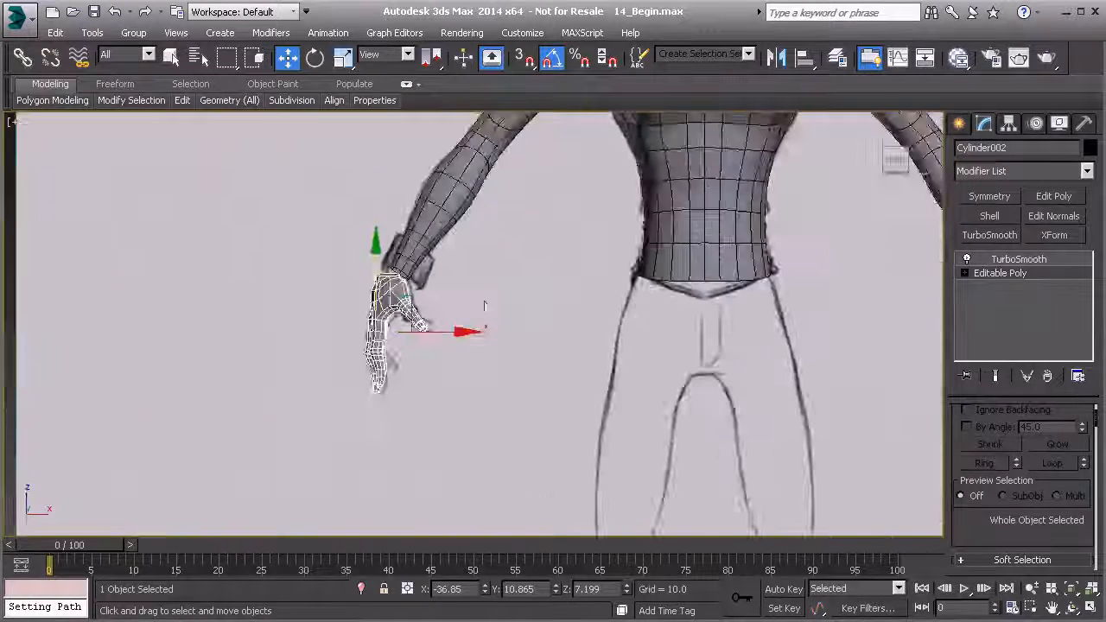
pyautogui.scroll(6, 453, 305)
pyautogui.moveTo(400, 312); pyautogui.dragTo(378, 347, button='middle')
pyautogui.scroll(-2, 377, 347)
pyautogui.moveTo(348, 380); pyautogui.dragTo(374, 380)
pyautogui.moveTo(332, 343); pyautogui.dragTo(324, 367)
# Scale the whole hand uniformly in the perspective view and adjust its height below the forearm.
pyautogui.scroll(-6, 341, 252)
pyautogui.press('p')
pyautogui.keyDown('alt'); pyautogui.moveTo(340, 252); pyautogui.dragTo(423, 298, button='middle'); pyautogui.keyUp('alt')
pyautogui.scroll(6, 545, 333)
pyautogui.moveTo(342, 98)
pyautogui.click(343, 57)
pyautogui.moveTo(424, 359); pyautogui.dragTo(426, 361)
pyautogui.press('w')
pyautogui.moveTo(436, 299); pyautogui.dragTo(435, 292)
pyautogui.keyDown('alt'); pyautogui.moveTo(435, 294); pyautogui.dragTo(471, 382, button='middle'); pyautogui.keyUp('alt')
# Rotate the hand slightly in the left view and move it along Y to sit under the forearm.
pyautogui.press('f')
pyautogui.press('l')
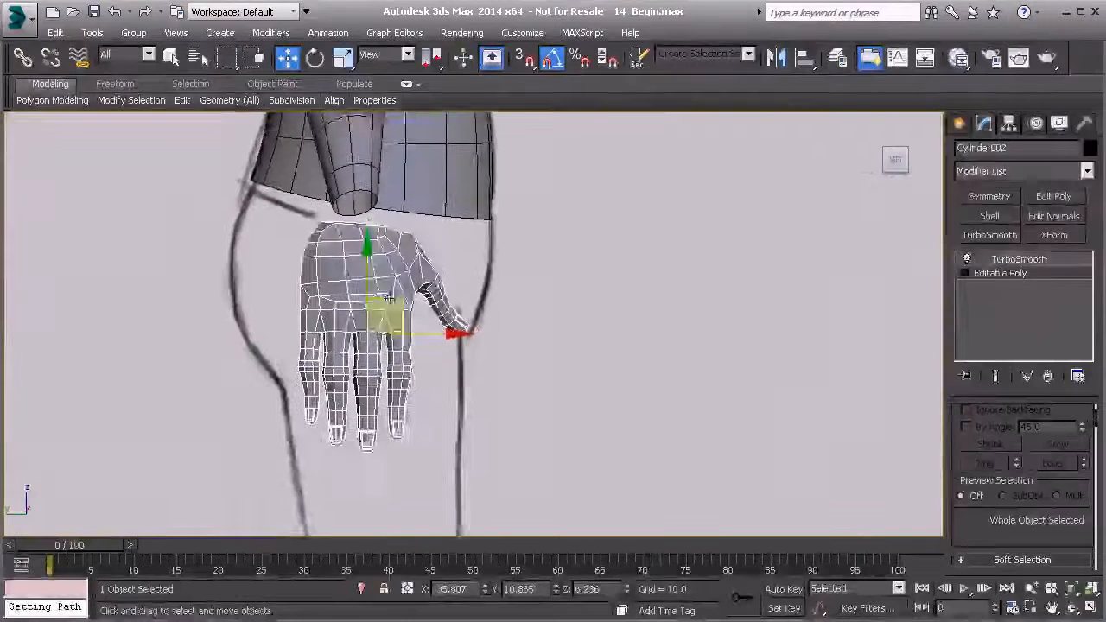
pyautogui.moveTo(393, 297); pyautogui.dragTo(406, 325, button='middle')
pyautogui.press('e')
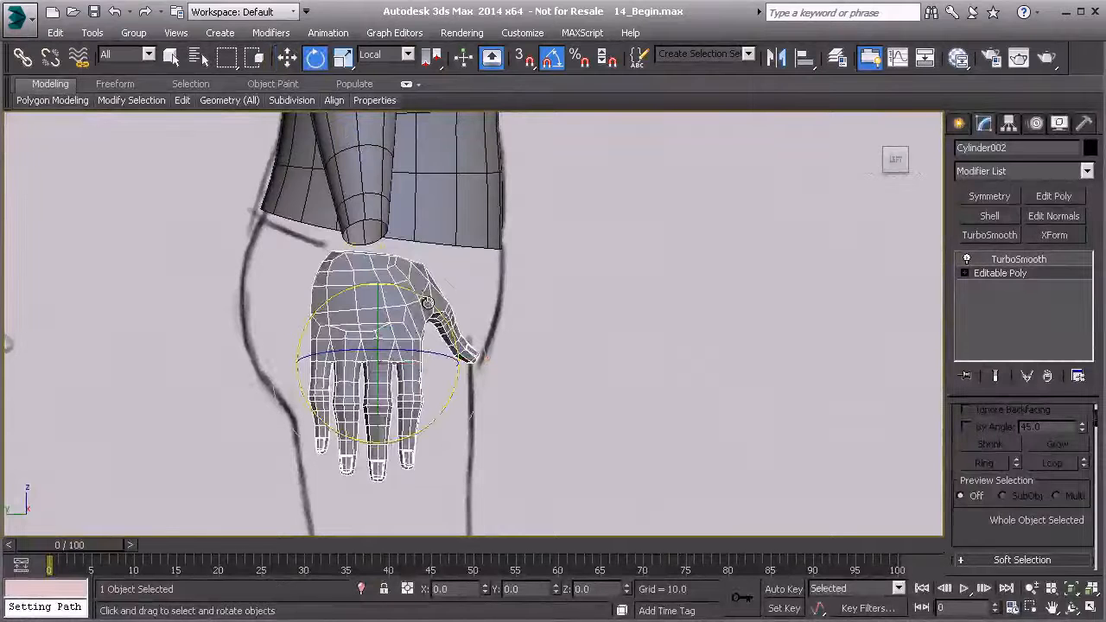
pyautogui.moveTo(427, 302); pyautogui.dragTo(422, 297)
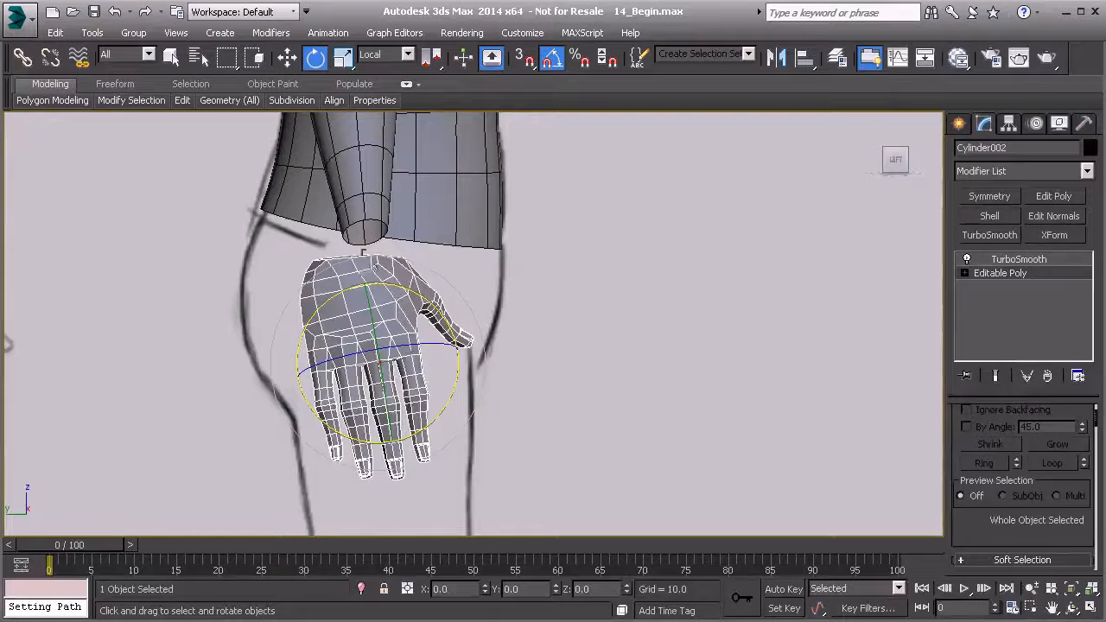
pyautogui.moveTo(436, 362); pyautogui.dragTo(453, 362)
pyautogui.scroll(-2, 439, 353)
pyautogui.press('p')
pyautogui.keyDown('alt'); pyautogui.moveTo(455, 340); pyautogui.dragTo(473, 295, button='middle'); pyautogui.keyUp('alt')
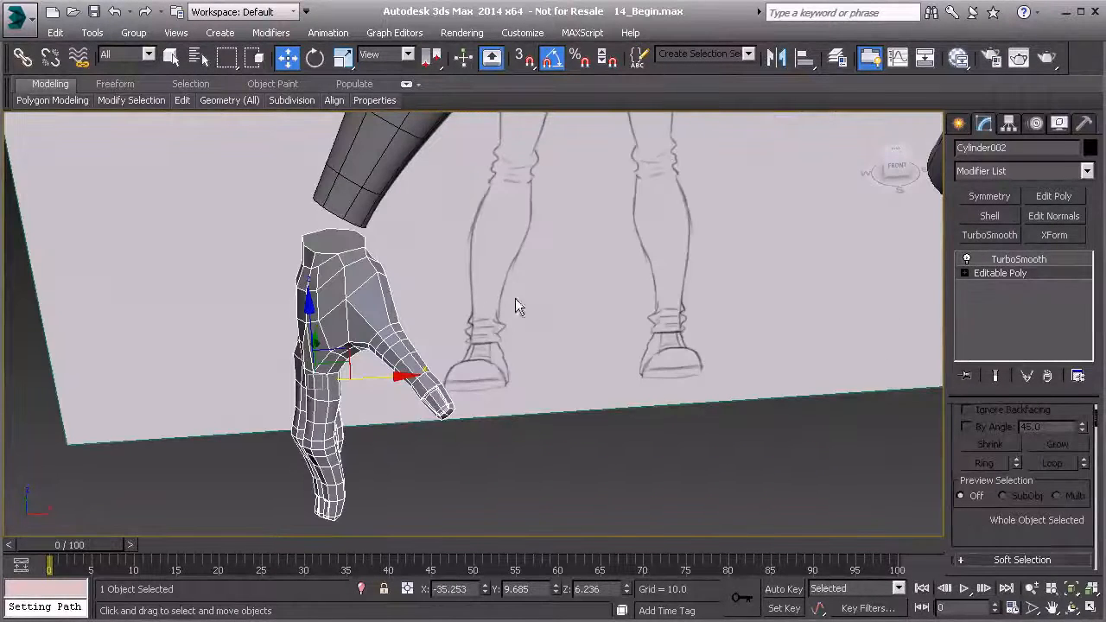
# Select the octagonal cap polygon at the wrist and delete it to open the hand.
pyautogui.press('4')
pyautogui.click(337, 246)
pyautogui.moveTo(339, 253)
pyautogui.keyDown('alt'); pyautogui.mouseDown(button='middle')
pyautogui.moveTo(498, 230)
pyautogui.moveTo(484, 233)
pyautogui.moveTo(448, 291)
pyautogui.moveTo(502, 189)
pyautogui.mouseUp(button='middle'); pyautogui.keyUp('alt')
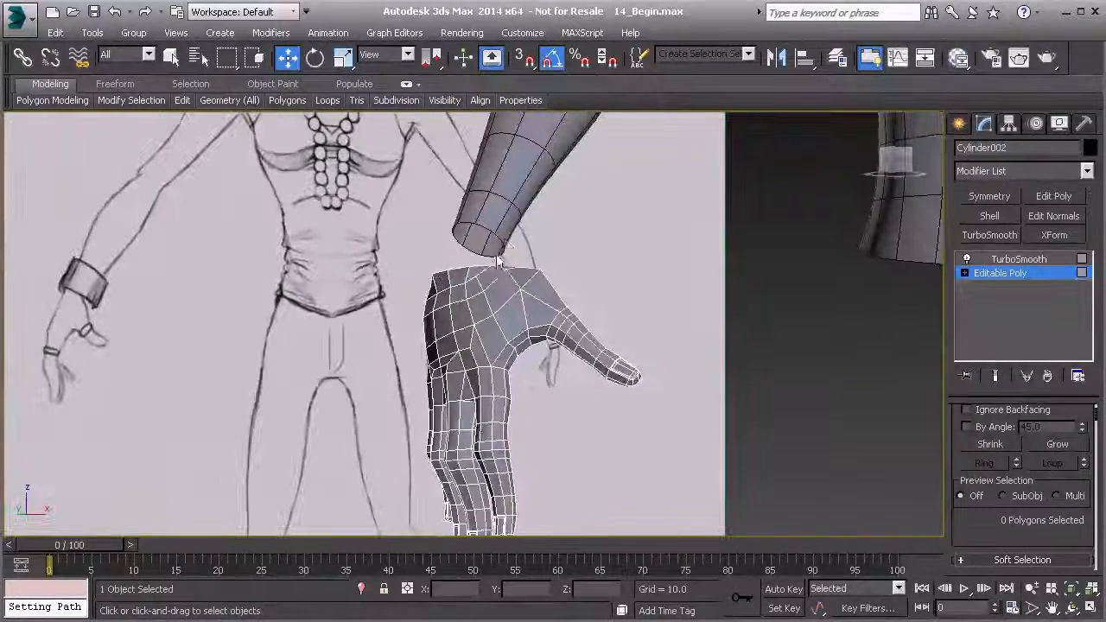
pyautogui.keyDown('alt'); pyautogui.moveTo(496, 271); pyautogui.dragTo(460, 292, button='middle'); pyautogui.keyUp('alt')
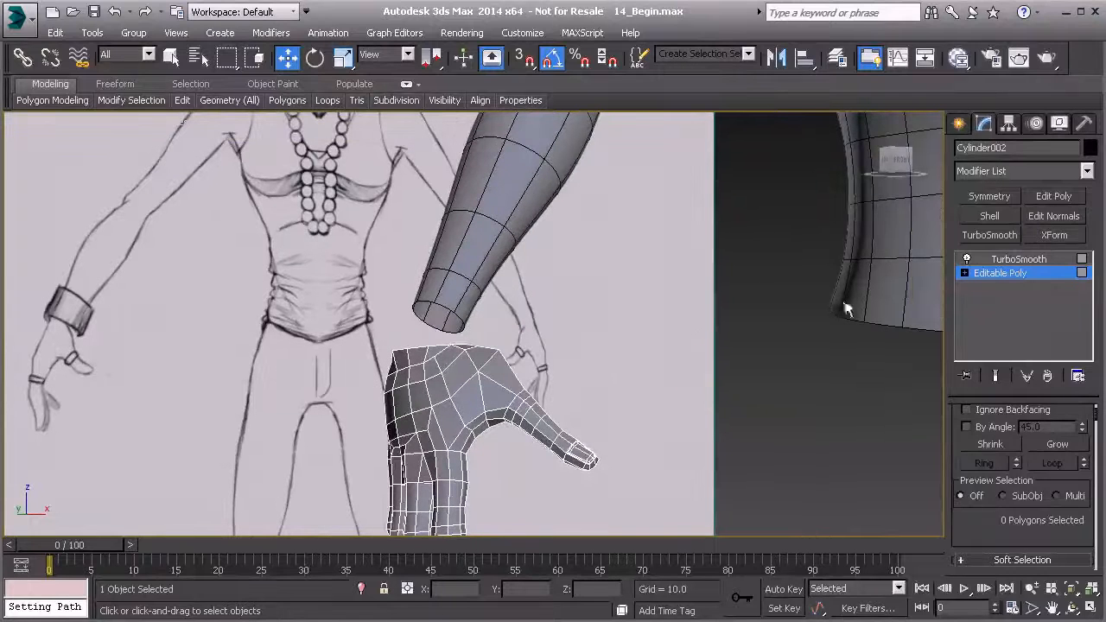
# Delete the TurboSmooth modifier from the hand object.
pyautogui.click(479, 206)
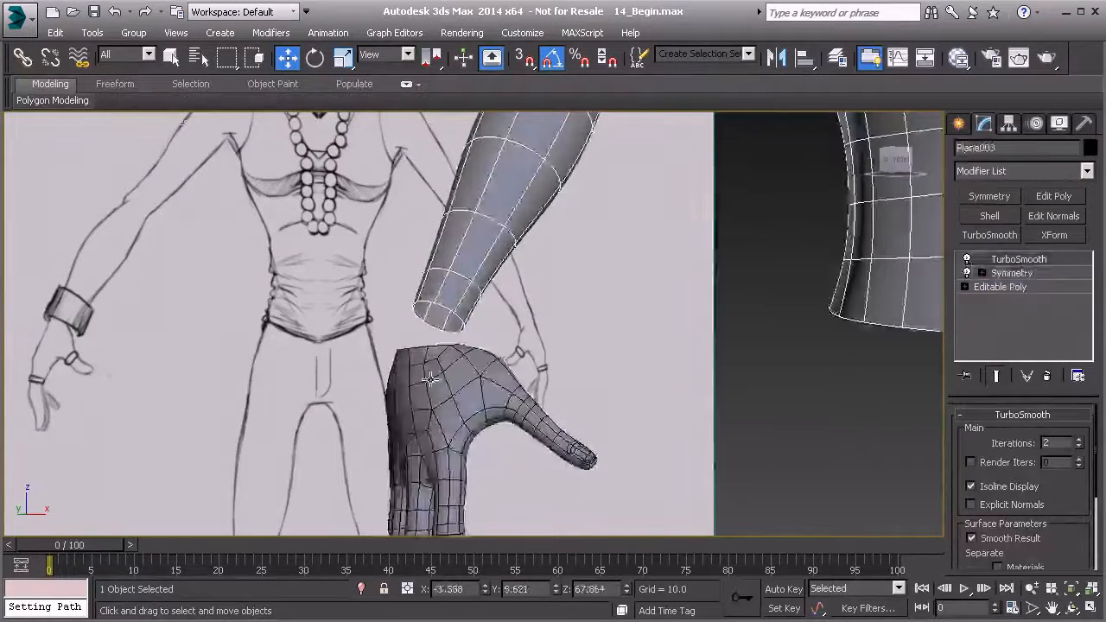
pyautogui.click(456, 377)
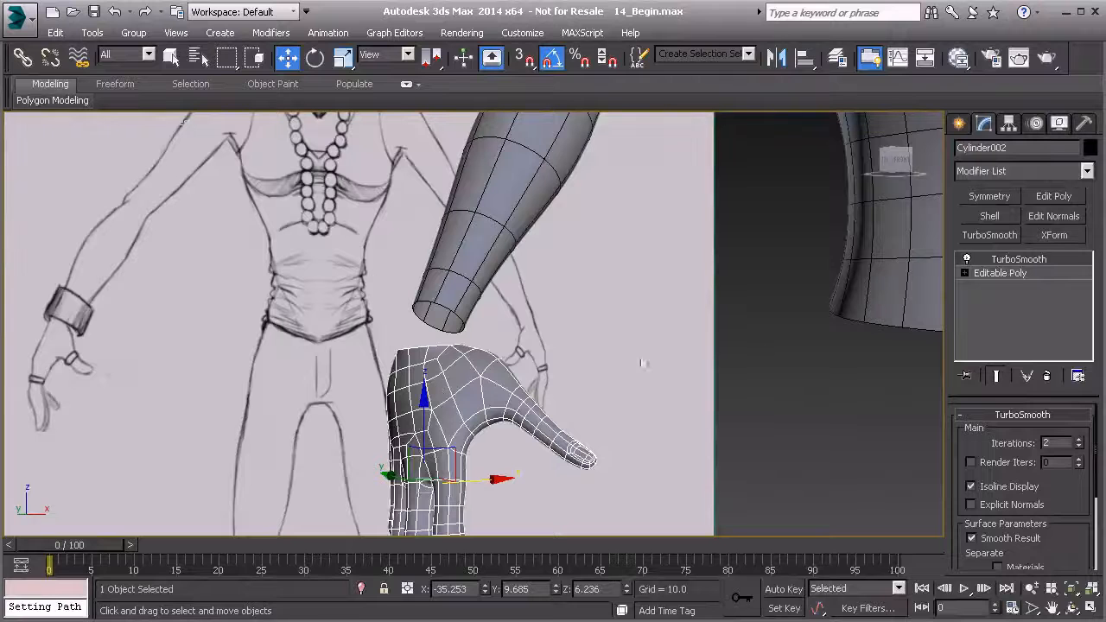
pyautogui.rightClick(1014, 261)
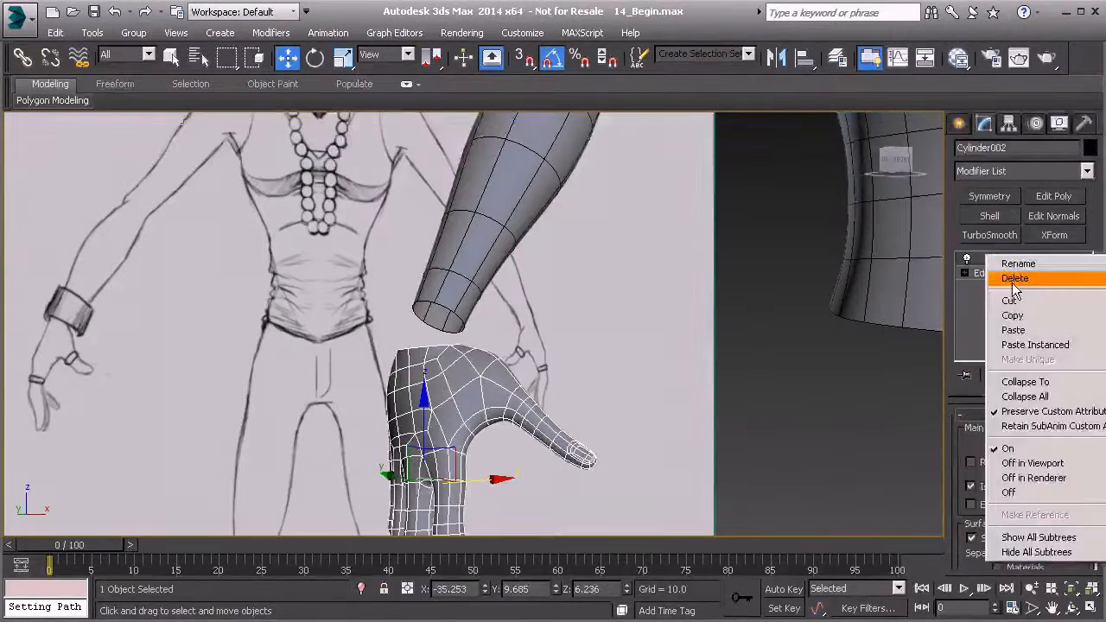
pyautogui.click(1014, 280)
# Select the body mesh Plane003, go to its base Editable Poly level and attach the hand to it.
pyautogui.click(542, 155)
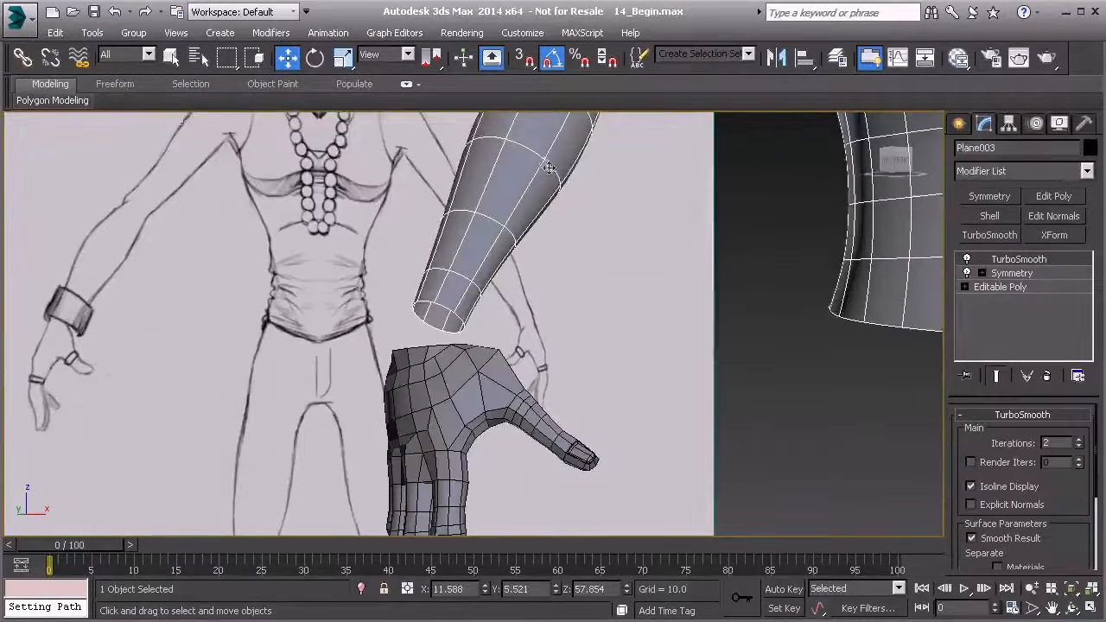
pyautogui.moveTo(598, 311); pyautogui.dragTo(560, 272, button='middle')
pyautogui.scroll(-3, 560, 270)
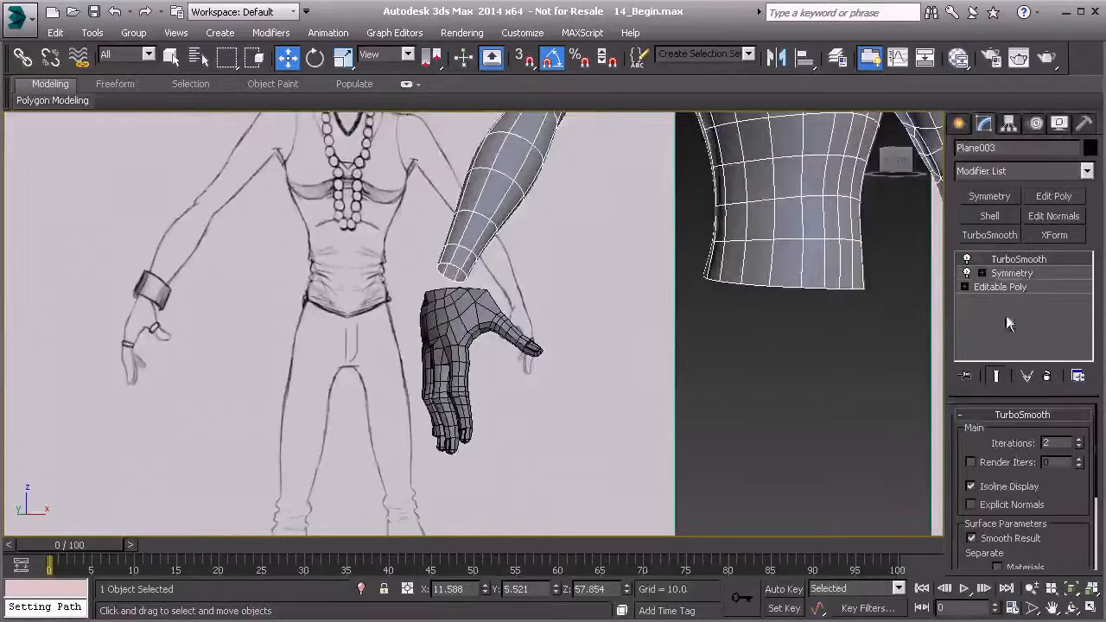
pyautogui.click(1015, 288)
pyautogui.scroll(-5, 987, 503)
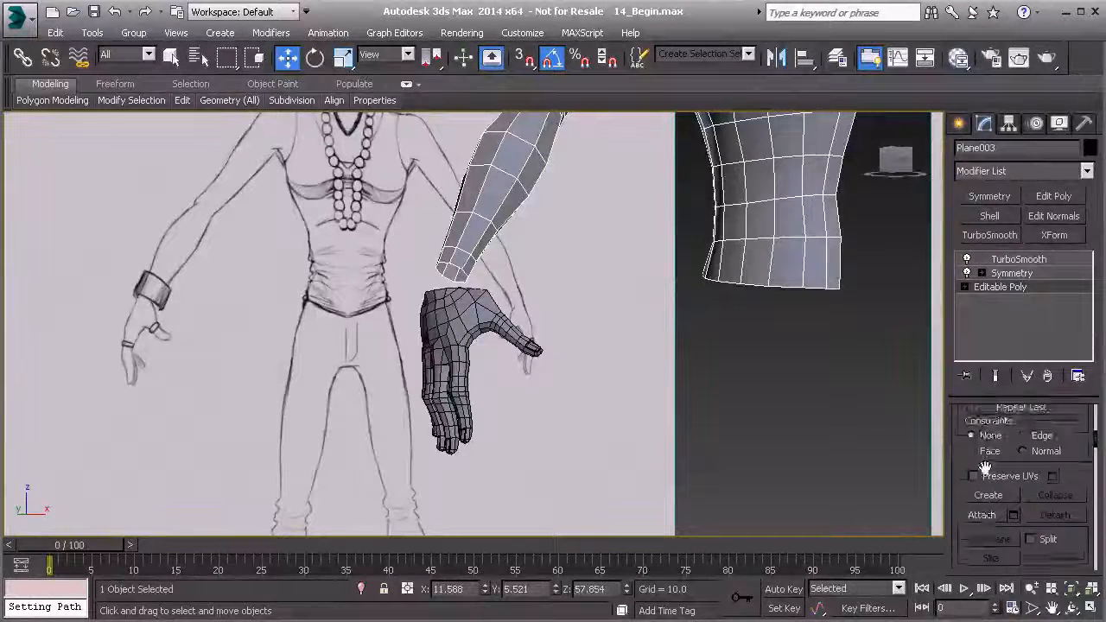
pyautogui.click(453, 321)
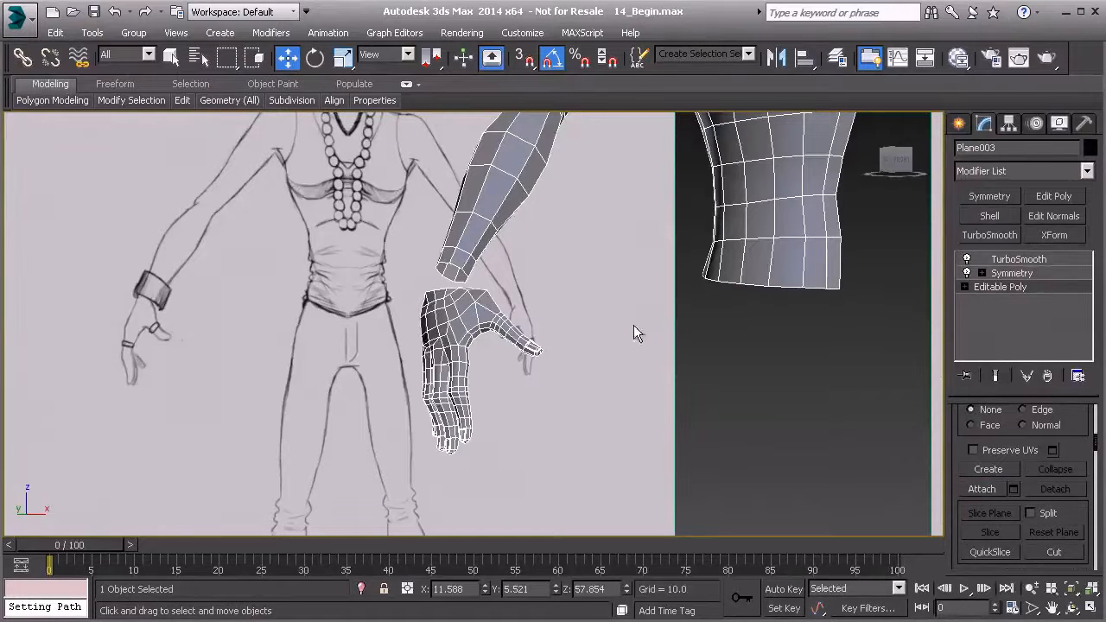
# Check the body with the attached hand at the TurboSmooth level, and compare the forearm and wrist openings at the Editable Poly level.
pyautogui.moveTo(753, 316); pyautogui.dragTo(667, 321, button='middle')
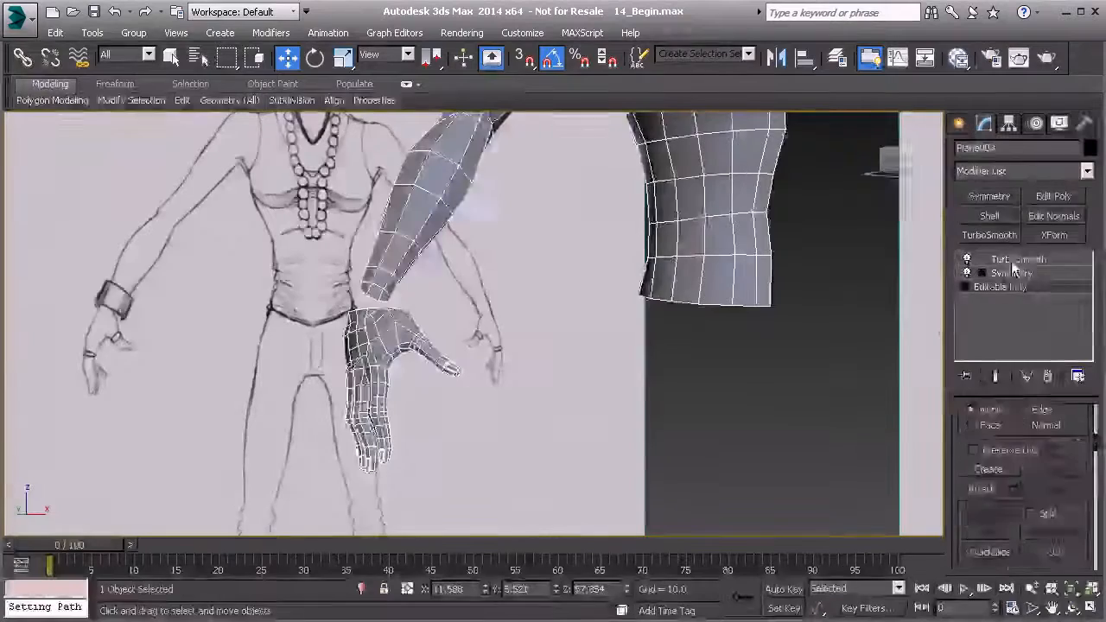
pyautogui.click(1018, 259)
pyautogui.moveTo(899, 350); pyautogui.dragTo(800, 353, button='middle')
pyautogui.moveTo(558, 340); pyautogui.dragTo(620, 350, button='middle')
pyautogui.scroll(8, 542, 347)
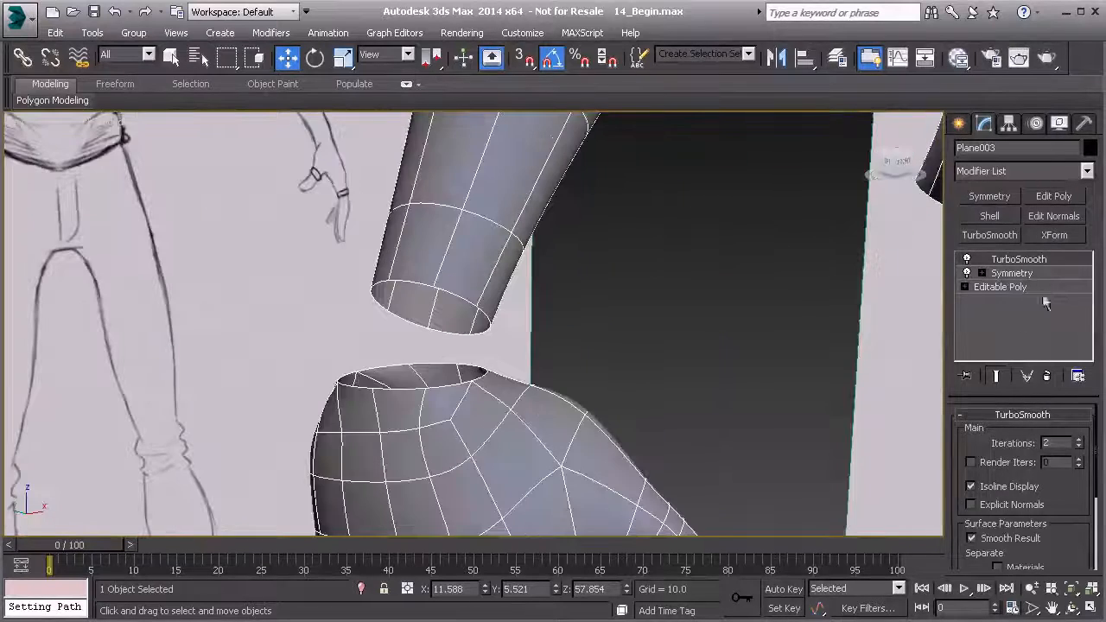
pyautogui.click(1007, 287)
pyautogui.scroll(5, 567, 401)
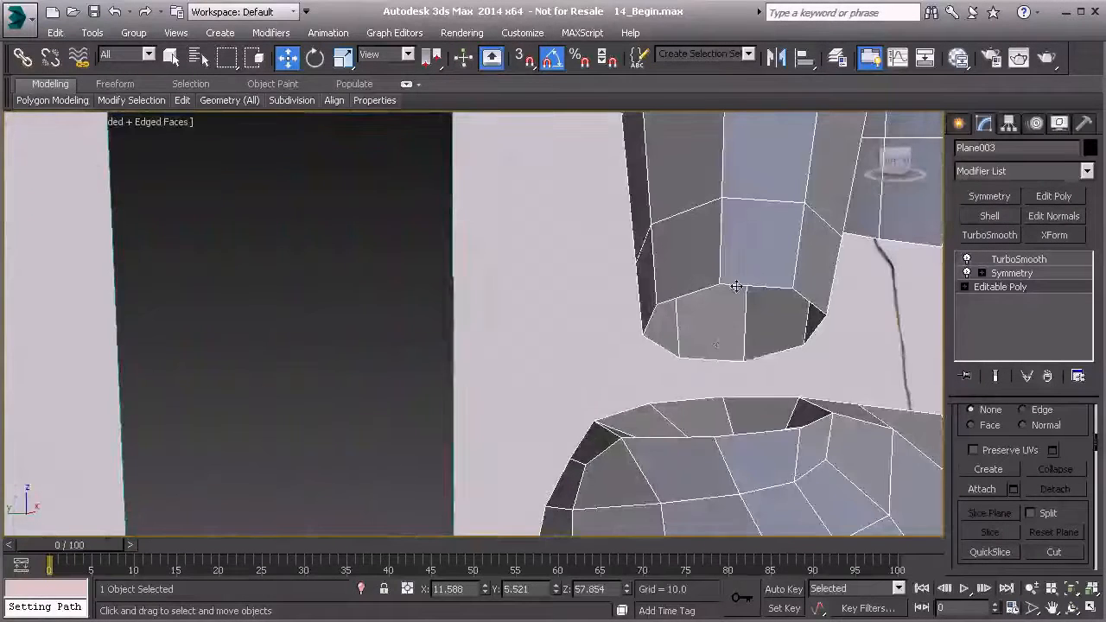
pyautogui.scroll(-6, 712, 408)
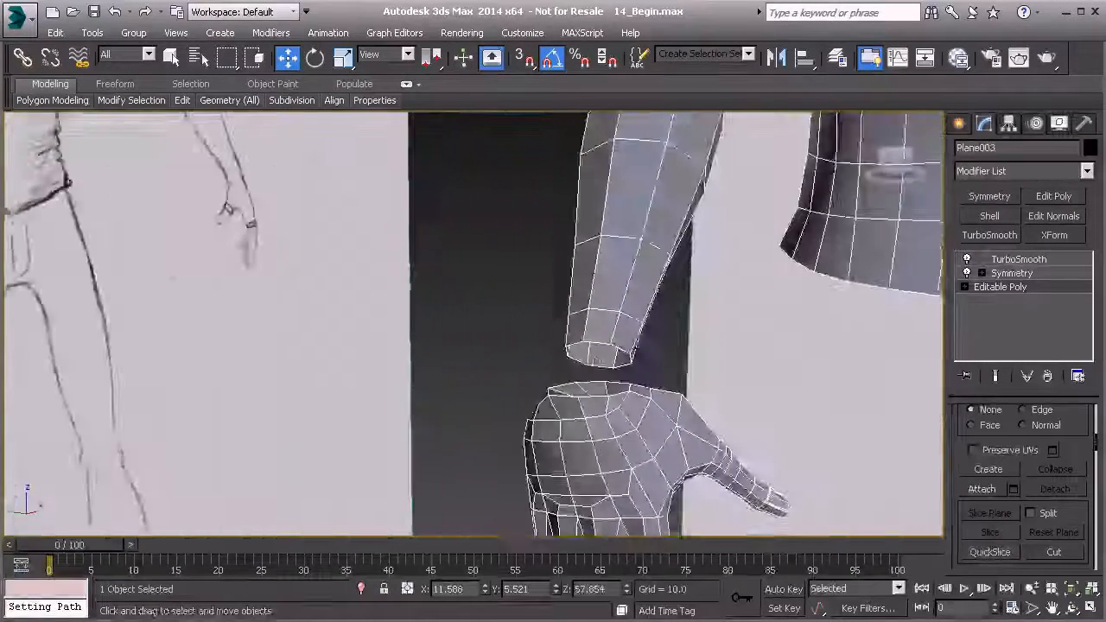
# Select the open borders of the forearm and the wrist and bridge them with 1 segment.
pyautogui.press('3')
pyautogui.keyDown('alt'); pyautogui.moveTo(602, 346); pyautogui.dragTo(420, 405, button='middle'); pyautogui.keyUp('alt')
pyautogui.scroll(-3, 982, 494)
pyautogui.click(1014, 489)
pyautogui.scroll(3, 508, 370)
pyautogui.moveTo(504, 277); pyautogui.dragTo(320, 381, button='middle')
pyautogui.moveTo(238, 415); pyautogui.dragTo(403, 373, button='middle')
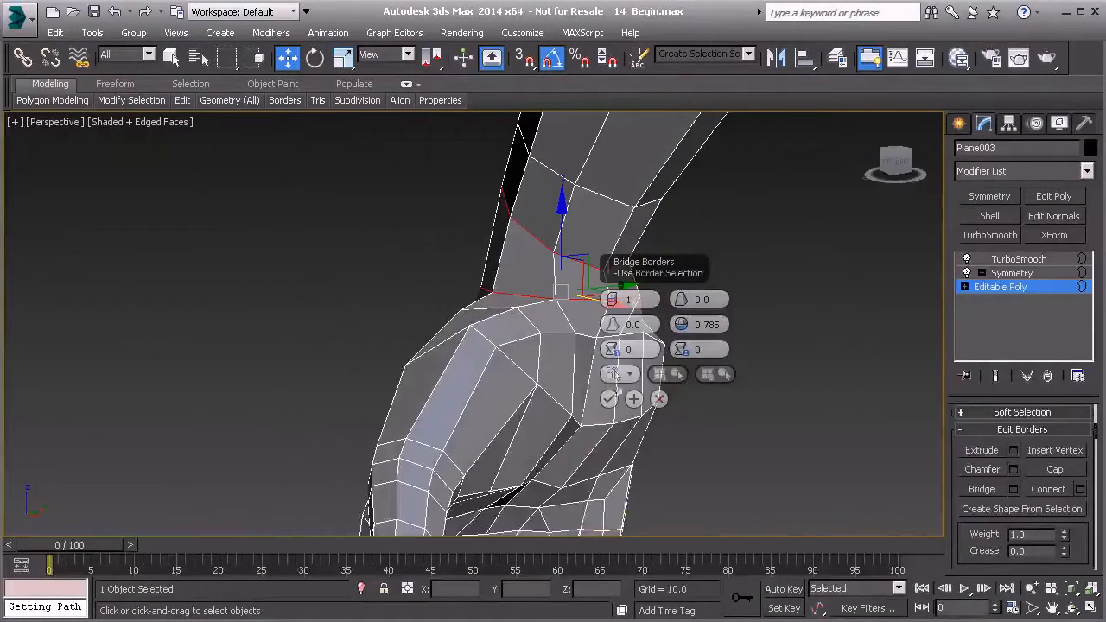
pyautogui.click(608, 400)
pyautogui.moveTo(575, 321)
pyautogui.keyDown('alt'); pyautogui.mouseDown(button='middle')
pyautogui.moveTo(507, 282)
pyautogui.moveTo(447, 358)
pyautogui.mouseUp(button='middle'); pyautogui.keyUp('alt')
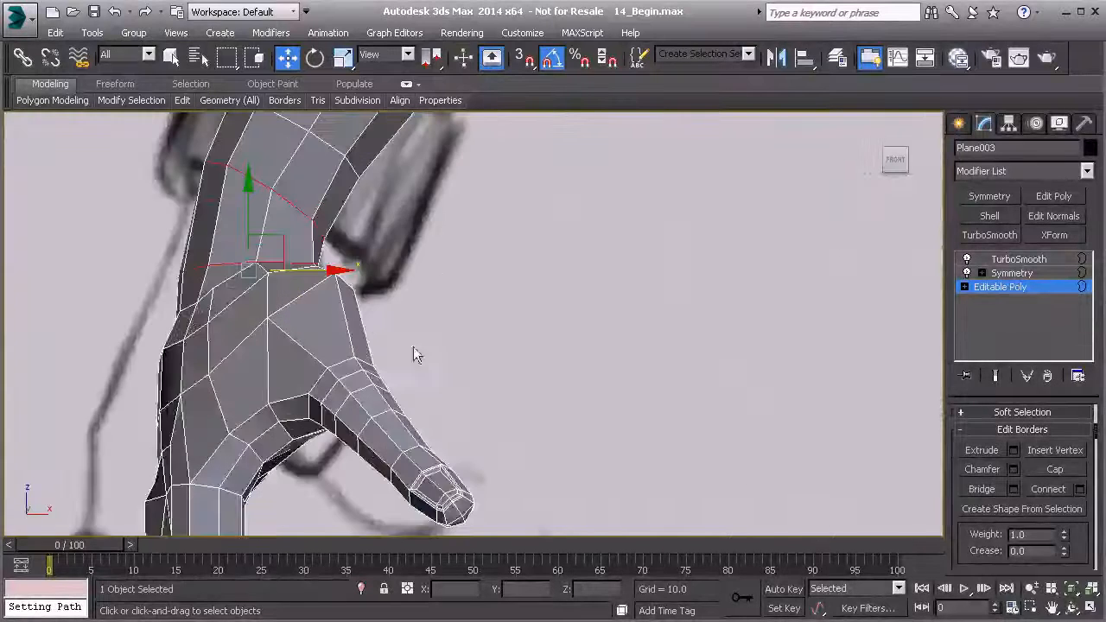
# Reposition vertices along the bridged seam between the forearm and the hand to smooth the wrist's outline.
pyautogui.scroll(2, 412, 352)
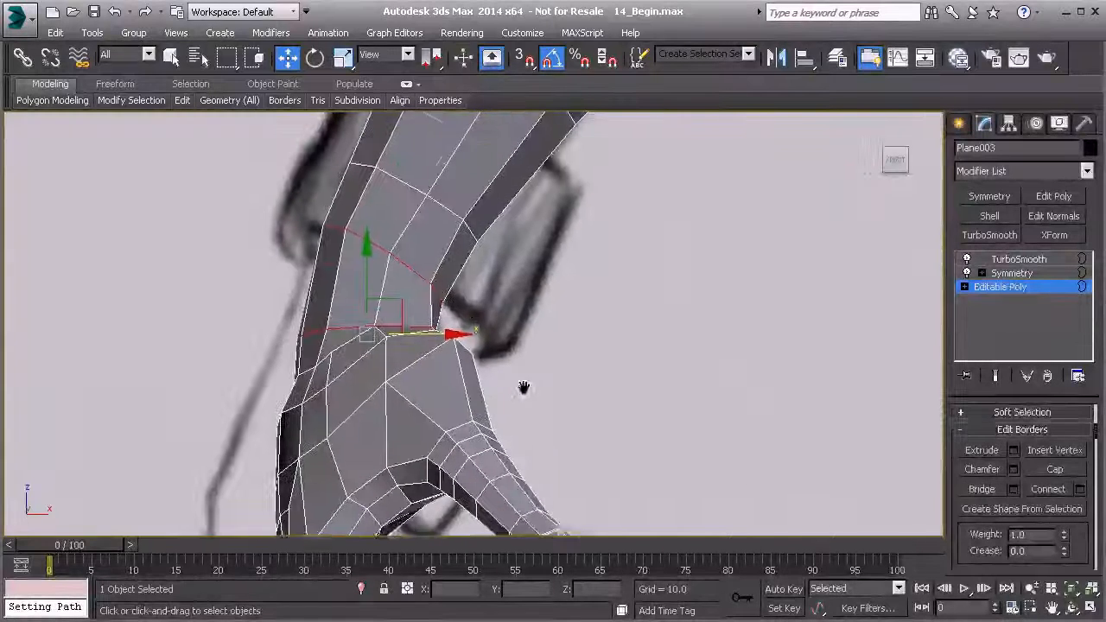
pyautogui.press('1')
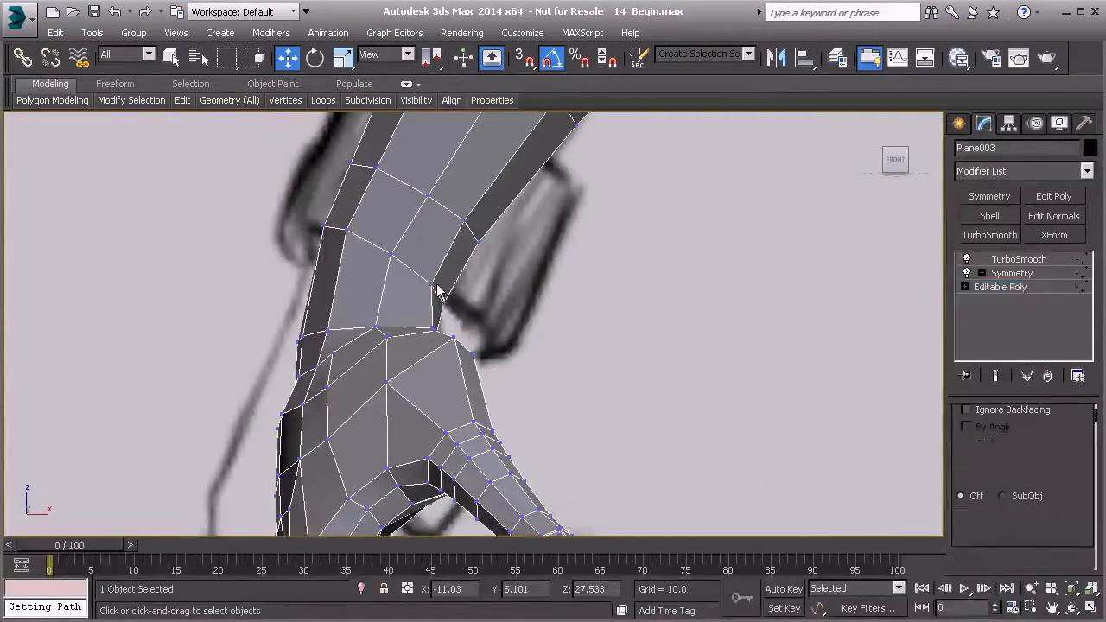
pyautogui.click(432, 284)
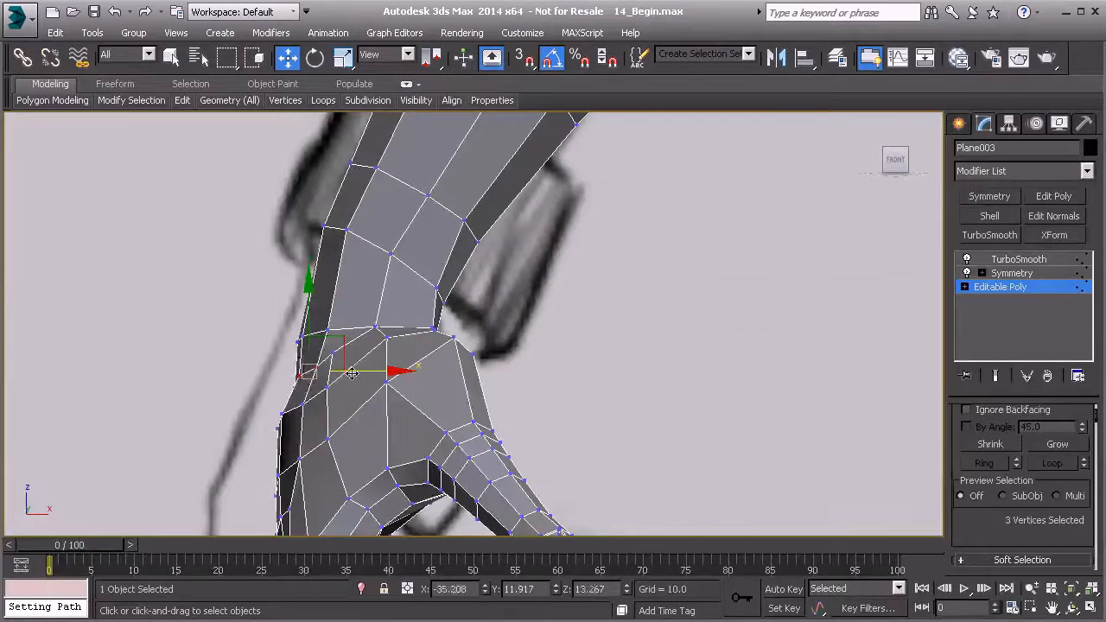
pyautogui.scroll(-2, 344, 372)
pyautogui.press('p')
pyautogui.keyDown('alt'); pyautogui.moveTo(346, 372); pyautogui.dragTo(524, 380, button='middle'); pyautogui.keyUp('alt')
pyautogui.moveTo(384, 391)
pyautogui.keyDown('alt'); pyautogui.mouseDown(button='middle')
pyautogui.moveTo(310, 391)
pyautogui.moveTo(321, 373)
pyautogui.mouseUp(button='middle'); pyautogui.keyUp('alt')
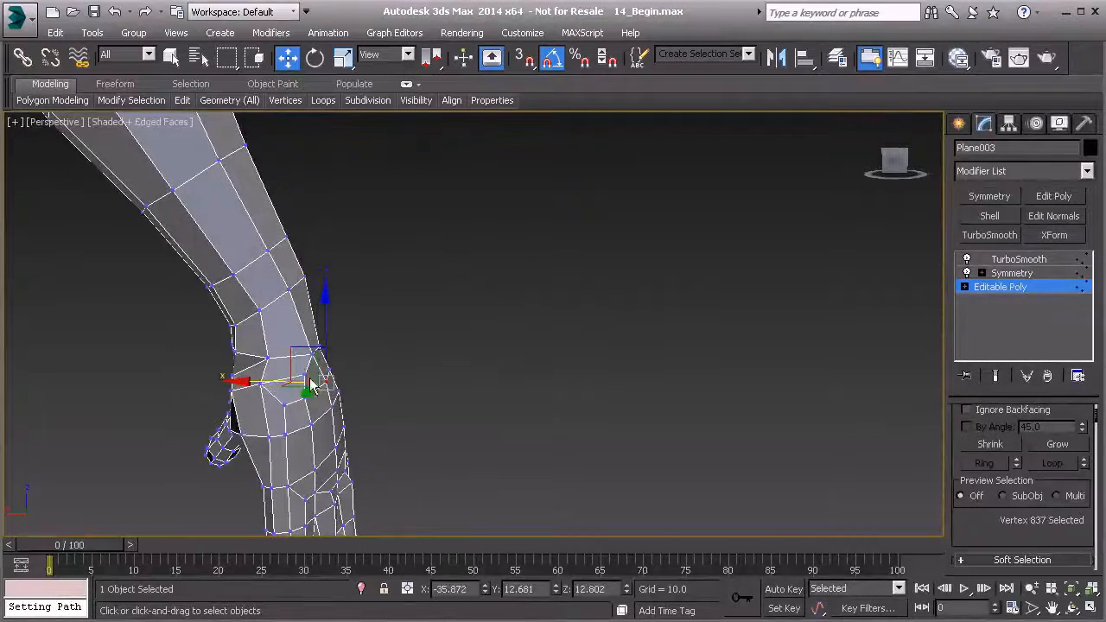
# Adjust the palm-side wrist vertices so the bridged polygons are spaced more evenly.
pyautogui.keyDown('alt'); pyautogui.moveTo(235, 373); pyautogui.dragTo(588, 313, button='middle'); pyautogui.keyUp('alt')
pyautogui.keyDown('alt'); pyautogui.moveTo(337, 325); pyautogui.dragTo(292, 275, button='middle'); pyautogui.keyUp('alt')
pyautogui.moveTo(324, 300); pyautogui.dragTo(301, 295)
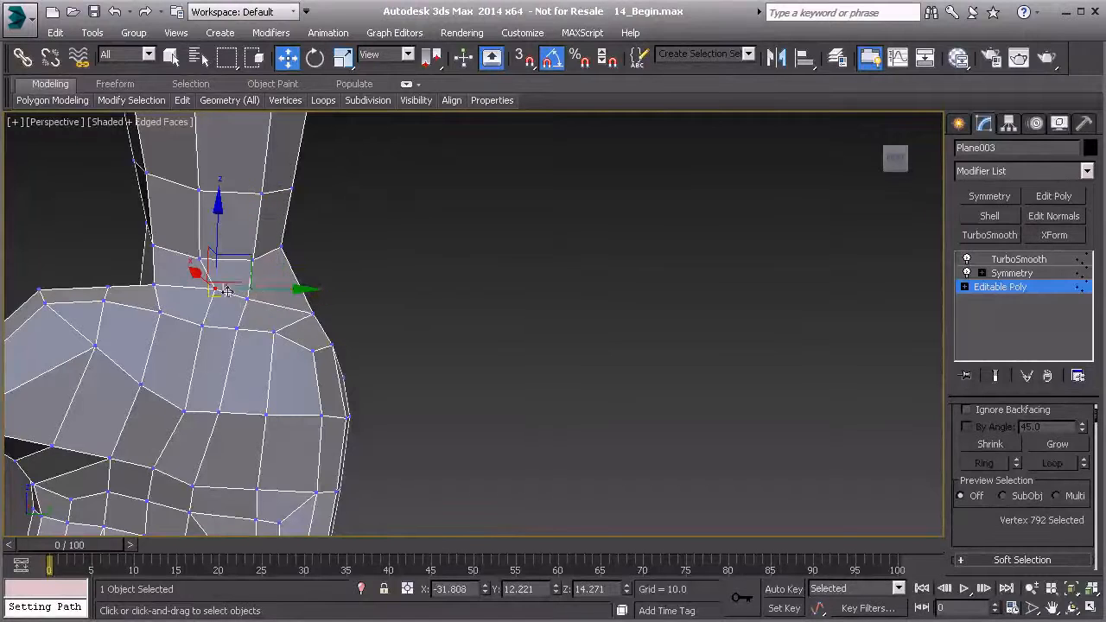
pyautogui.moveTo(260, 317)
pyautogui.keyDown('alt'); pyautogui.mouseDown(button='middle')
pyautogui.moveTo(161, 320)
pyautogui.moveTo(111, 346)
pyautogui.moveTo(215, 316)
pyautogui.moveTo(415, 354)
pyautogui.moveTo(148, 265)
pyautogui.moveTo(268, 259)
pyautogui.moveTo(289, 277)
pyautogui.moveTo(274, 289)
pyautogui.moveTo(333, 293)
pyautogui.mouseUp(button='middle'); pyautogui.keyUp('alt')
pyautogui.keyDown('alt'); pyautogui.moveTo(211, 279); pyautogui.dragTo(235, 318, button='middle'); pyautogui.keyUp('alt')
pyautogui.moveTo(237, 320); pyautogui.dragTo(224, 321)
# Shift individual vertices just below the wrist to round the transition into the hand.
pyautogui.moveTo(274, 363)
pyautogui.keyDown('alt'); pyautogui.mouseDown(button='middle')
pyautogui.moveTo(278, 349)
pyautogui.moveTo(250, 311)
pyautogui.moveTo(270, 378)
pyautogui.moveTo(340, 347)
pyautogui.moveTo(256, 365)
pyautogui.moveTo(309, 370)
pyautogui.mouseUp(button='middle'); pyautogui.keyUp('alt')
pyautogui.keyDown('ctrl'); pyautogui.click(264, 339); pyautogui.keyUp('ctrl')
pyautogui.moveTo(310, 347); pyautogui.dragTo(306, 346)
pyautogui.keyDown('alt'); pyautogui.moveTo(304, 331); pyautogui.dragTo(276, 328, button='middle'); pyautogui.keyUp('alt')
pyautogui.click(274, 324)
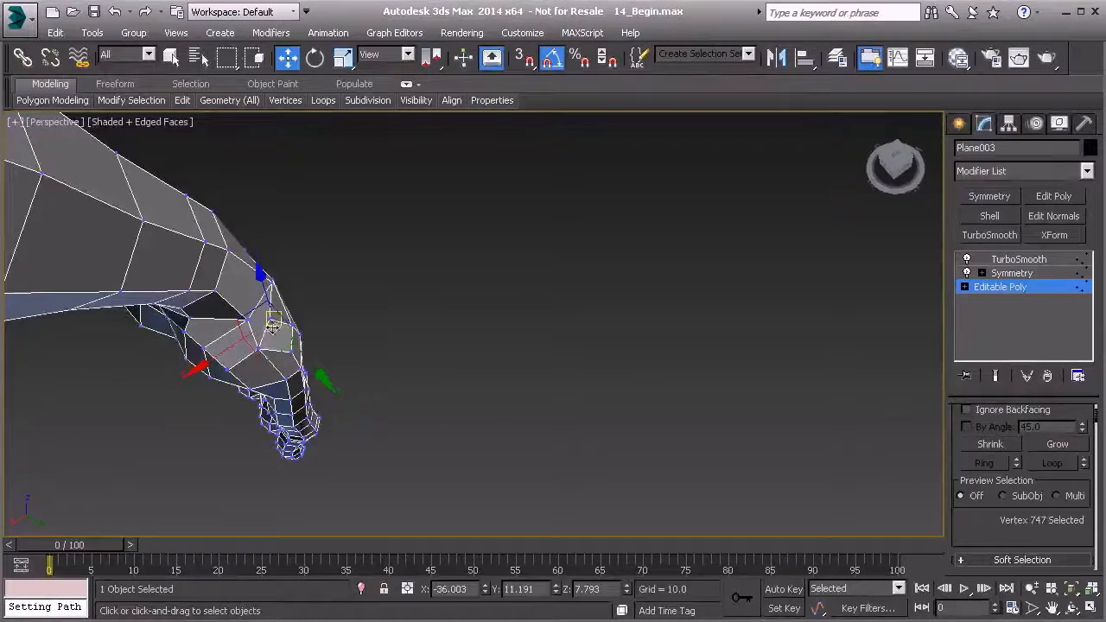
# Move the vertices on the outer heel of the hand outward to shape the palm's little-finger side.
pyautogui.keyDown('alt'); pyautogui.moveTo(309, 319); pyautogui.dragTo(277, 321, button='middle'); pyautogui.keyUp('alt')
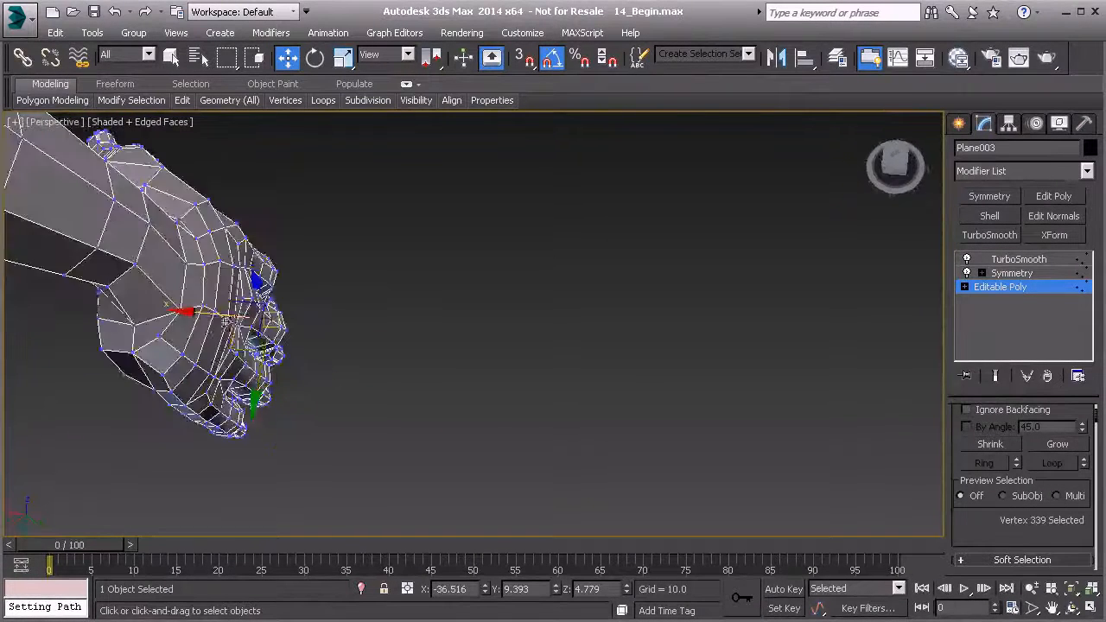
pyautogui.click(162, 337)
pyautogui.keyDown('alt'); pyautogui.moveTo(163, 337); pyautogui.dragTo(263, 311, button='middle'); pyautogui.keyUp('alt')
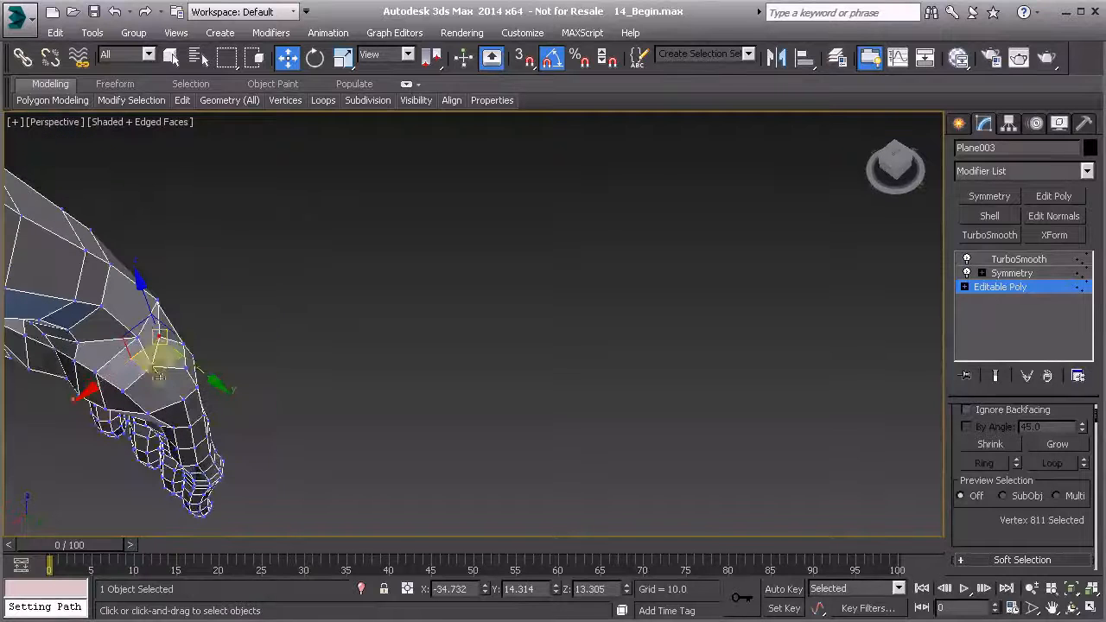
pyautogui.keyDown('alt'); pyautogui.moveTo(165, 370); pyautogui.dragTo(441, 334, button='middle'); pyautogui.keyUp('alt')
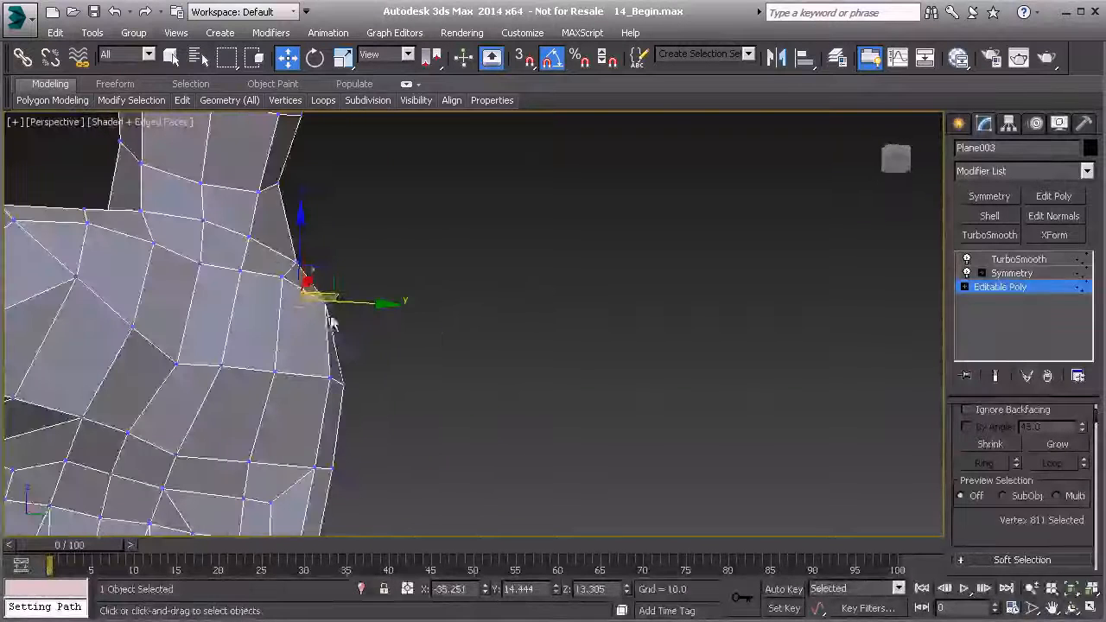
pyautogui.click(322, 304)
pyautogui.keyDown('alt'); pyautogui.moveTo(322, 304); pyautogui.dragTo(391, 305, button='middle'); pyautogui.keyUp('alt')
pyautogui.moveTo(289, 348); pyautogui.dragTo(275, 350)
pyautogui.keyDown('alt'); pyautogui.moveTo(283, 352); pyautogui.dragTo(443, 366, button='middle'); pyautogui.keyUp('alt')
pyautogui.scroll(4, 486, 352)
# Reposition an edge on the thumb side of the hand and refine a neighbouring vertex.
pyautogui.press('2')
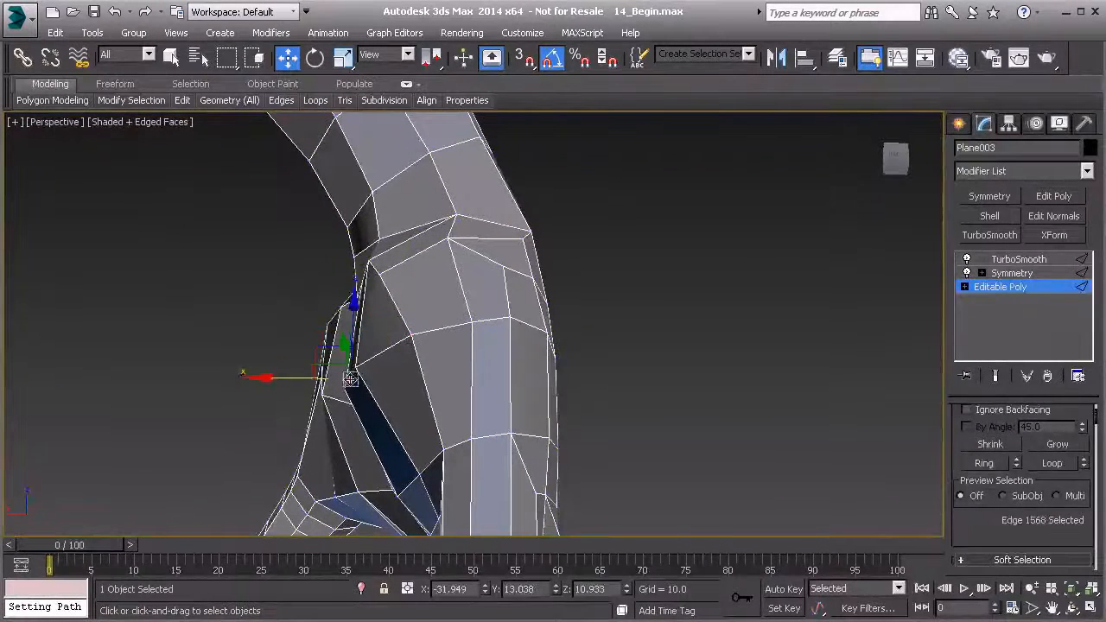
pyautogui.moveTo(296, 379); pyautogui.dragTo(313, 378)
pyautogui.keyDown('alt'); pyautogui.moveTo(313, 378); pyautogui.dragTo(449, 315, button='middle'); pyautogui.keyUp('alt')
pyautogui.press('1')
pyautogui.moveTo(445, 318); pyautogui.dragTo(430, 323)
# Move the vertices between the wrist and the thumb base to even out the surface.
pyautogui.keyDown('alt'); pyautogui.moveTo(395, 296); pyautogui.dragTo(424, 260, button='middle'); pyautogui.keyUp('alt')
pyautogui.click(368, 267)
pyautogui.moveTo(439, 252); pyautogui.dragTo(420, 250)
pyautogui.keyDown('alt'); pyautogui.moveTo(420, 249); pyautogui.dragTo(297, 309, button='middle'); pyautogui.keyUp('alt')
pyautogui.click(274, 278)
pyautogui.moveTo(302, 240); pyautogui.dragTo(280, 260)
pyautogui.moveTo(283, 262)
pyautogui.keyDown('alt'); pyautogui.mouseDown(button='middle')
pyautogui.moveTo(403, 309)
pyautogui.moveTo(400, 292)
pyautogui.moveTo(240, 285)
pyautogui.moveTo(301, 311)
pyautogui.moveTo(325, 371)
pyautogui.moveTo(307, 349)
pyautogui.moveTo(333, 320)
pyautogui.moveTo(411, 355)
pyautogui.mouseUp(button='middle'); pyautogui.keyUp('alt')
# Reshape the hand around the thumb base by moving its individual vertices.
pyautogui.click(301, 324)
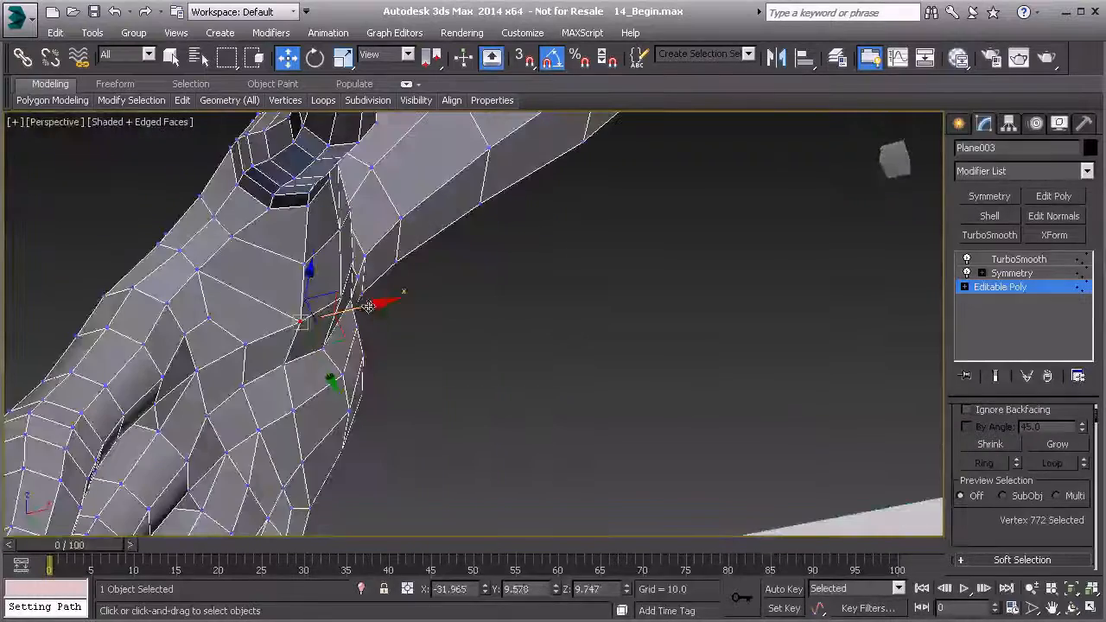
pyautogui.moveTo(369, 306); pyautogui.dragTo(351, 307)
pyautogui.keyDown('alt'); pyautogui.moveTo(350, 309); pyautogui.dragTo(275, 358, button='middle'); pyautogui.keyUp('alt')
pyautogui.scroll(3, 275, 357)
pyautogui.click(291, 323)
pyautogui.keyDown('alt'); pyautogui.moveTo(309, 311); pyautogui.dragTo(250, 346, button='middle'); pyautogui.keyUp('alt')
pyautogui.moveTo(292, 261); pyautogui.dragTo(292, 293)
# Adjust the palm vertices above the finger bases, including the one near the little finger.
pyautogui.click(353, 336)
pyautogui.moveTo(358, 282); pyautogui.dragTo(473, 373)
pyautogui.click(404, 356)
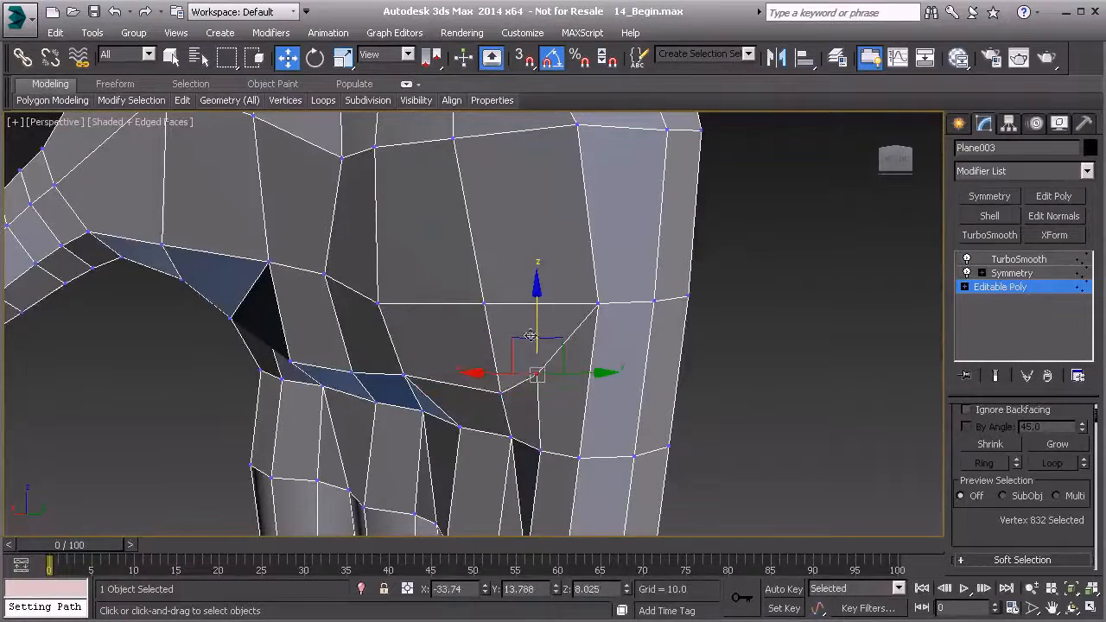
pyautogui.keyDown('alt'); pyautogui.moveTo(536, 354); pyautogui.dragTo(413, 353, button='middle'); pyautogui.keyUp('alt')
pyautogui.scroll(-3, 459, 430)
# Reposition the palm vertex between the thumb web and the index finger base.
pyautogui.click(420, 331)
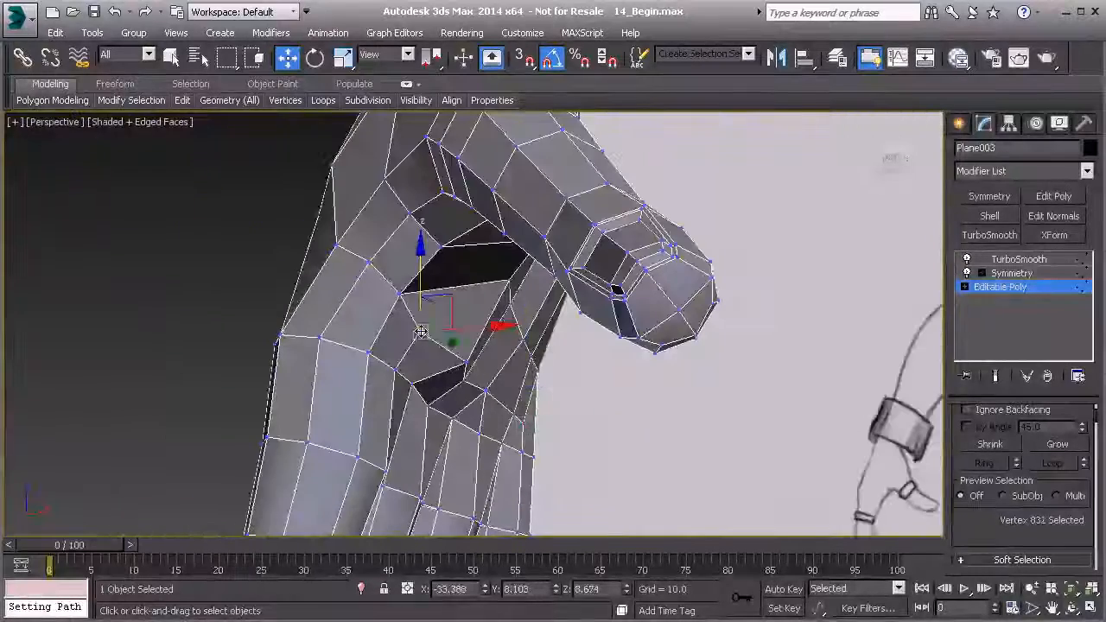
pyautogui.moveTo(475, 329); pyautogui.dragTo(486, 327)
pyautogui.keyDown('alt'); pyautogui.moveTo(551, 402); pyautogui.dragTo(352, 422, button='middle'); pyautogui.keyUp('alt')
pyautogui.scroll(-3, 337, 422)
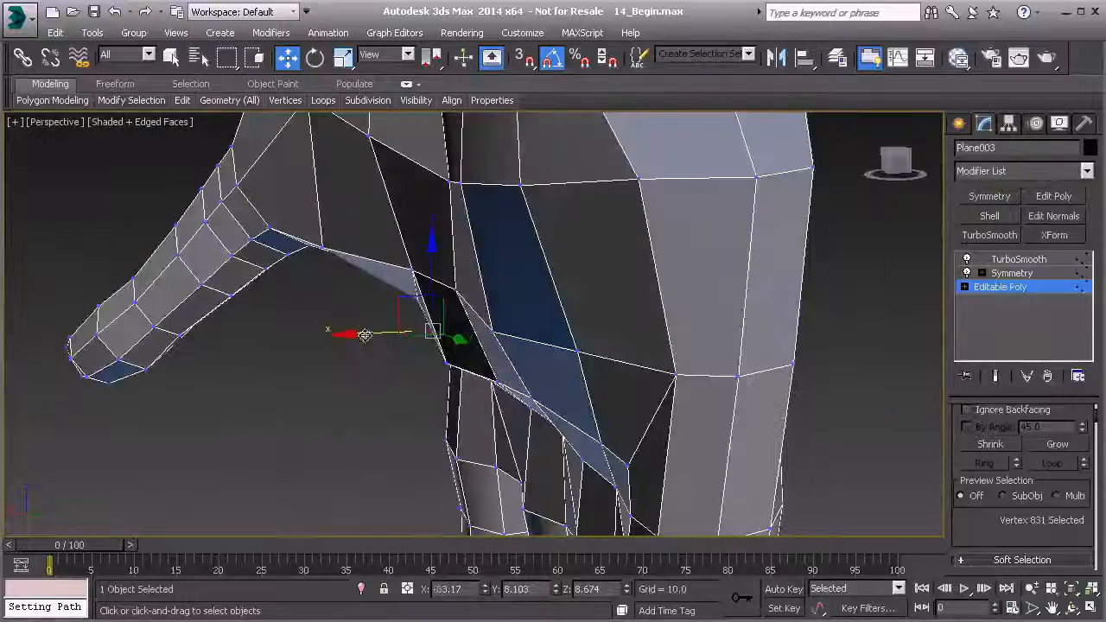
pyautogui.keyDown('alt'); pyautogui.moveTo(359, 335); pyautogui.dragTo(444, 326, button='middle'); pyautogui.keyUp('alt')
pyautogui.moveTo(486, 319); pyautogui.dragTo(504, 319)
pyautogui.keyDown('alt'); pyautogui.moveTo(453, 371); pyautogui.dragTo(428, 283, button='middle'); pyautogui.keyUp('alt')
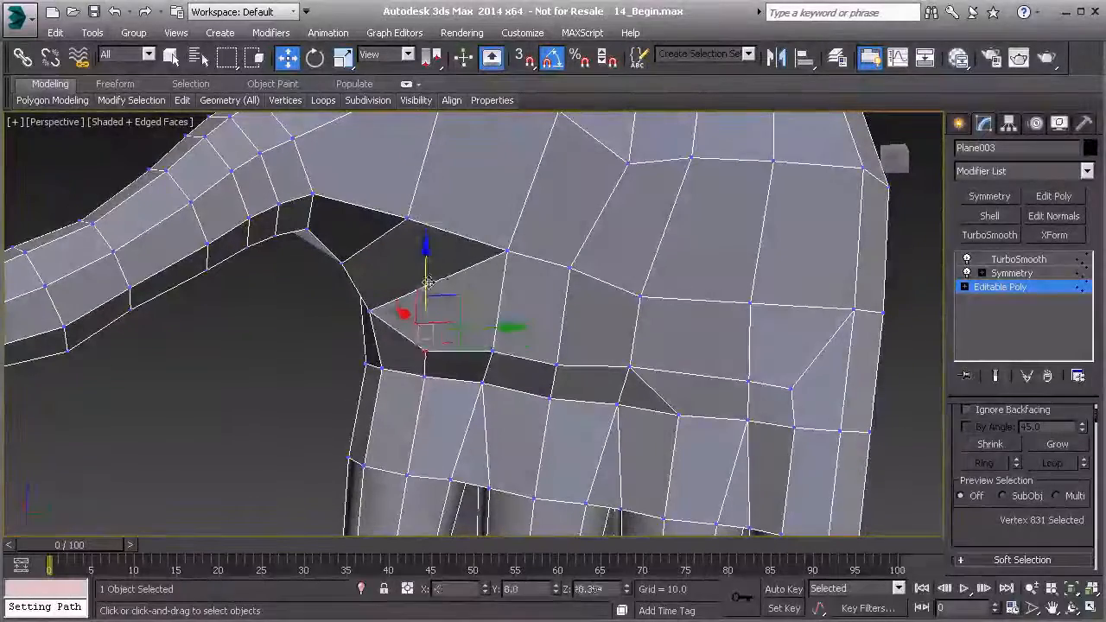
# Fine-tune the palm vertex above the index finger so the row over the finger bases flows evenly.
pyautogui.moveTo(486, 349); pyautogui.dragTo(501, 349)
pyautogui.keyDown('alt'); pyautogui.moveTo(477, 342); pyautogui.dragTo(462, 321, button='middle'); pyautogui.keyUp('alt')
pyautogui.click(464, 369)
pyautogui.click(426, 340)
pyautogui.click(426, 343)
pyautogui.moveTo(482, 315); pyautogui.dragTo(476, 317)
pyautogui.keyDown('alt'); pyautogui.moveTo(473, 320); pyautogui.dragTo(350, 345, button='middle'); pyautogui.keyUp('alt')
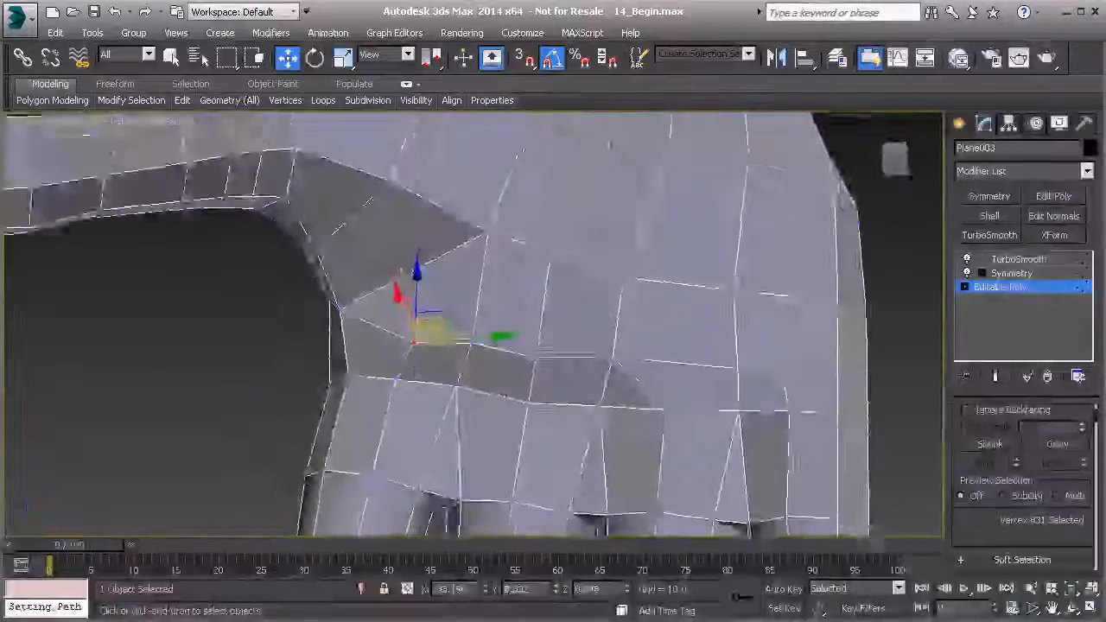
pyautogui.moveTo(469, 338); pyautogui.dragTo(460, 339)
pyautogui.scroll(-4, 493, 375)
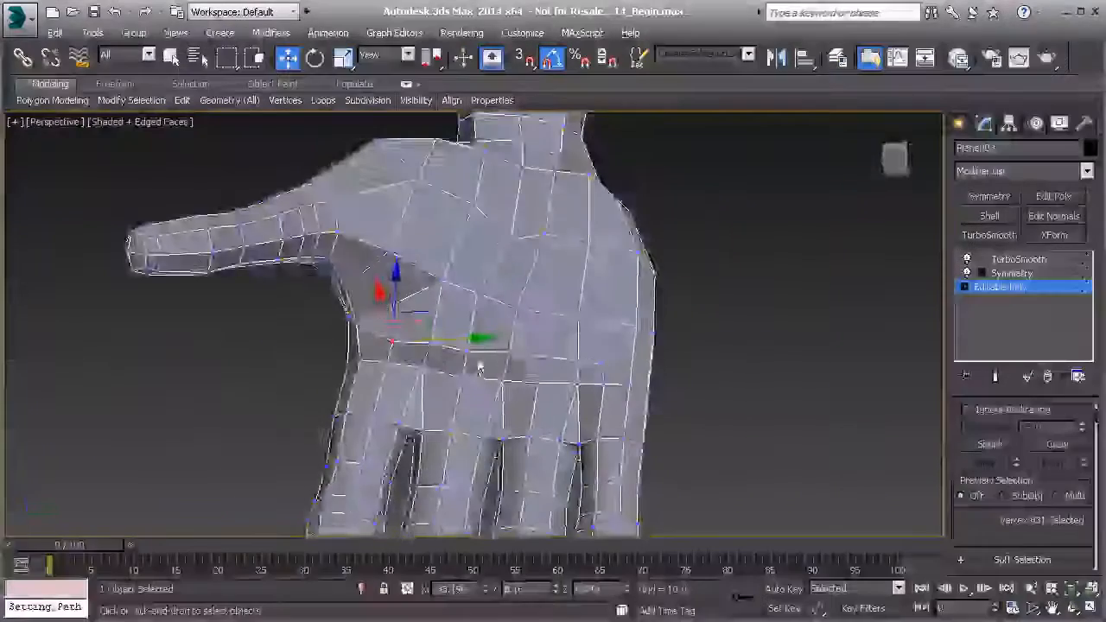
# Insert an extra edge loop around the wrist between the forearm and the hand.
pyautogui.keyDown('alt'); pyautogui.moveTo(459, 368); pyautogui.dragTo(486, 394, button='middle'); pyautogui.keyUp('alt')
pyautogui.keyDown('alt'); pyautogui.moveTo(521, 288); pyautogui.dragTo(400, 259, button='middle'); pyautogui.keyUp('alt')
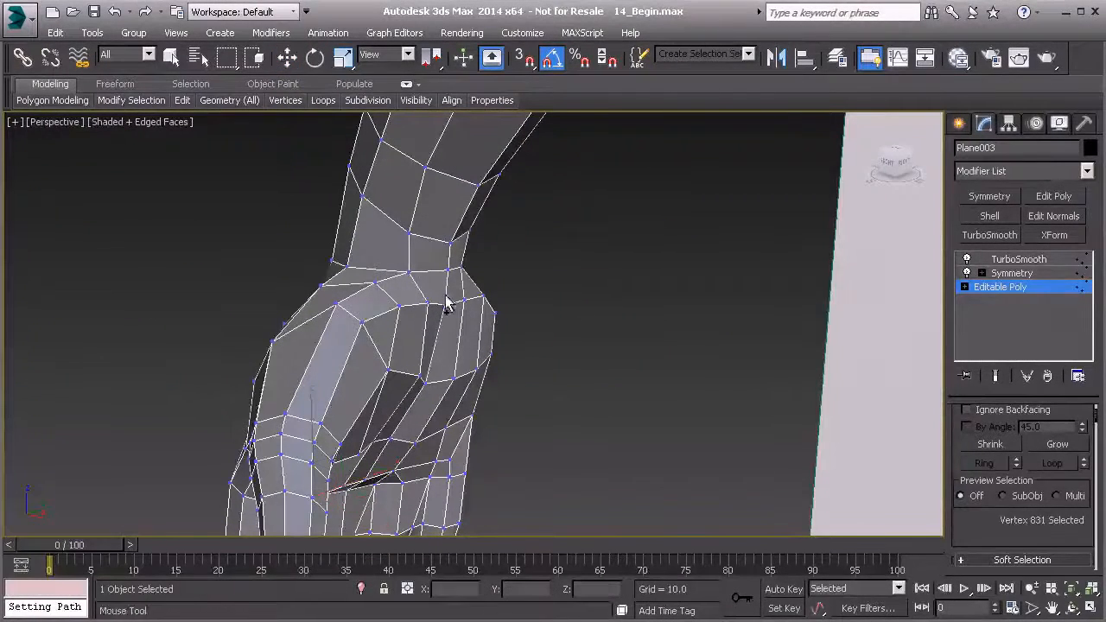
pyautogui.keyDown('alt'); pyautogui.moveTo(407, 250); pyautogui.dragTo(521, 355, button='middle'); pyautogui.keyUp('alt')
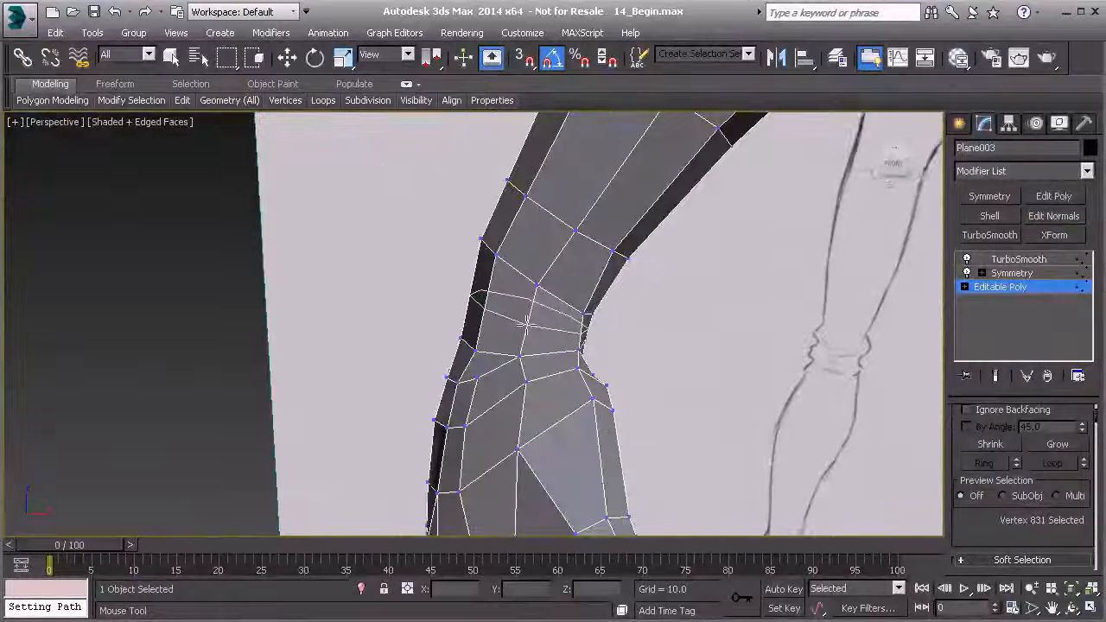
pyautogui.keyDown('alt'); pyautogui.moveTo(523, 322); pyautogui.dragTo(440, 325, button='middle'); pyautogui.keyUp('alt')
pyautogui.keyDown('alt'); pyautogui.moveTo(541, 306); pyautogui.dragTo(489, 307, button='middle'); pyautogui.keyUp('alt')
# Leave vertex editing and examine the smoothed arm, wrist and hand at the TurboSmooth level.
pyautogui.scroll(-3, 566, 368)
pyautogui.keyDown('alt'); pyautogui.moveTo(557, 377); pyautogui.dragTo(873, 302, button='middle'); pyautogui.keyUp('alt')
pyautogui.scroll(-2, 761, 333)
pyautogui.click(995, 287)
pyautogui.click(1010, 259)
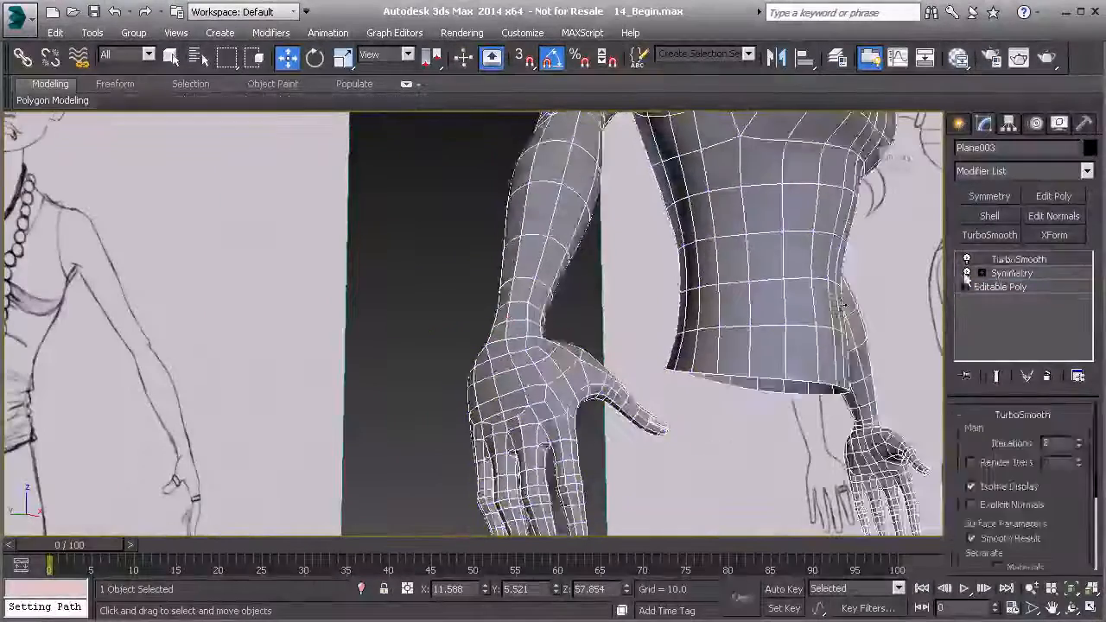
pyautogui.click(477, 320)
pyautogui.moveTo(477, 320)
pyautogui.keyDown('alt'); pyautogui.mouseDown(button='middle')
pyautogui.moveTo(501, 350)
pyautogui.moveTo(540, 363)
pyautogui.moveTo(519, 406)
pyautogui.moveTo(441, 467)
pyautogui.moveTo(309, 422)
pyautogui.moveTo(357, 378)
pyautogui.moveTo(469, 407)
pyautogui.moveTo(662, 401)
pyautogui.moveTo(499, 365)
pyautogui.mouseUp(button='middle'); pyautogui.keyUp('alt')
pyautogui.click(499, 364)
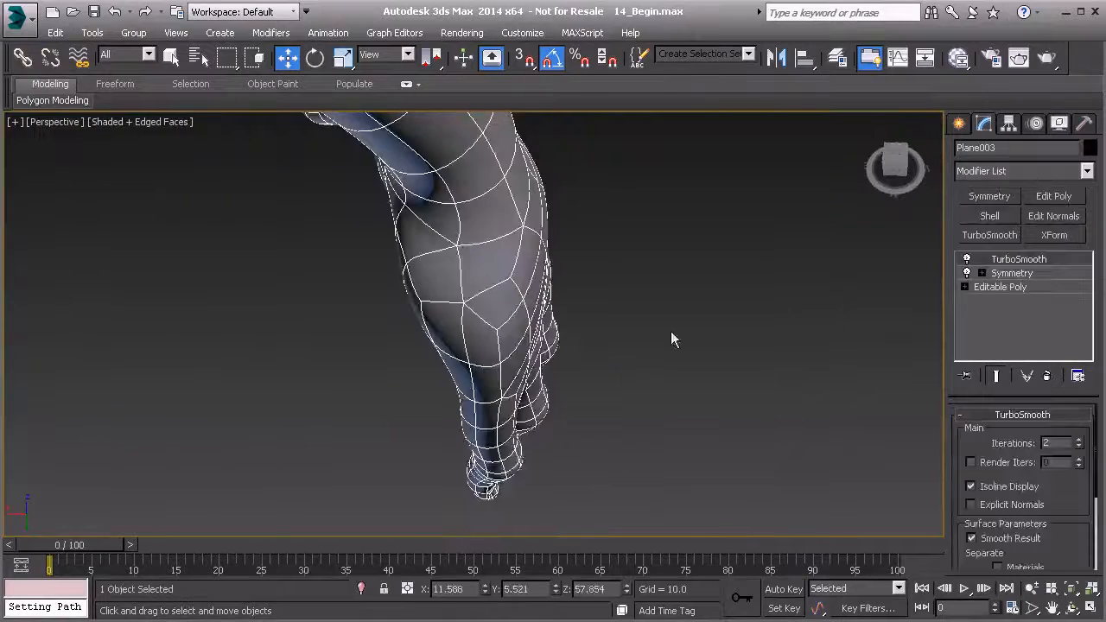
# Return to the Editable Poly vertices and set up the Relax/Soften brush with size 3 and strength 0.5.
pyautogui.click(979, 287)
pyautogui.moveTo(573, 352)
pyautogui.keyDown('alt'); pyautogui.mouseDown(button='middle')
pyautogui.moveTo(499, 361)
pyautogui.moveTo(637, 198)
pyautogui.moveTo(437, 352)
pyautogui.moveTo(412, 265)
pyautogui.moveTo(464, 299)
pyautogui.moveTo(519, 291)
pyautogui.moveTo(502, 328)
pyautogui.moveTo(432, 386)
pyautogui.mouseUp(button='middle'); pyautogui.keyUp('alt')
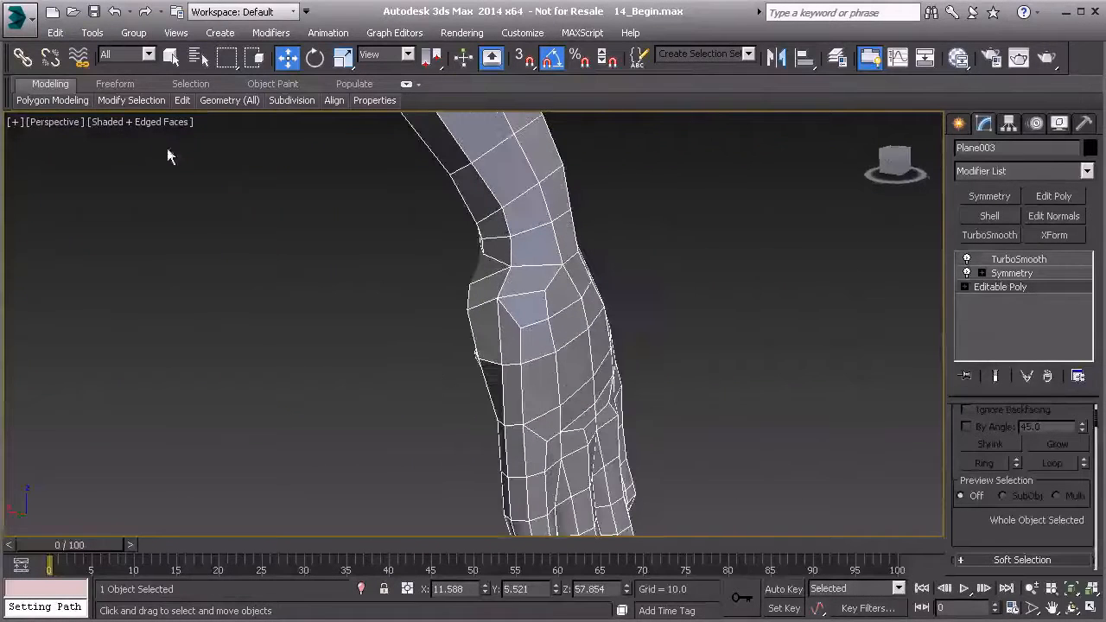
pyautogui.press('1')
pyautogui.click(115, 84)
pyautogui.moveTo(64, 104)
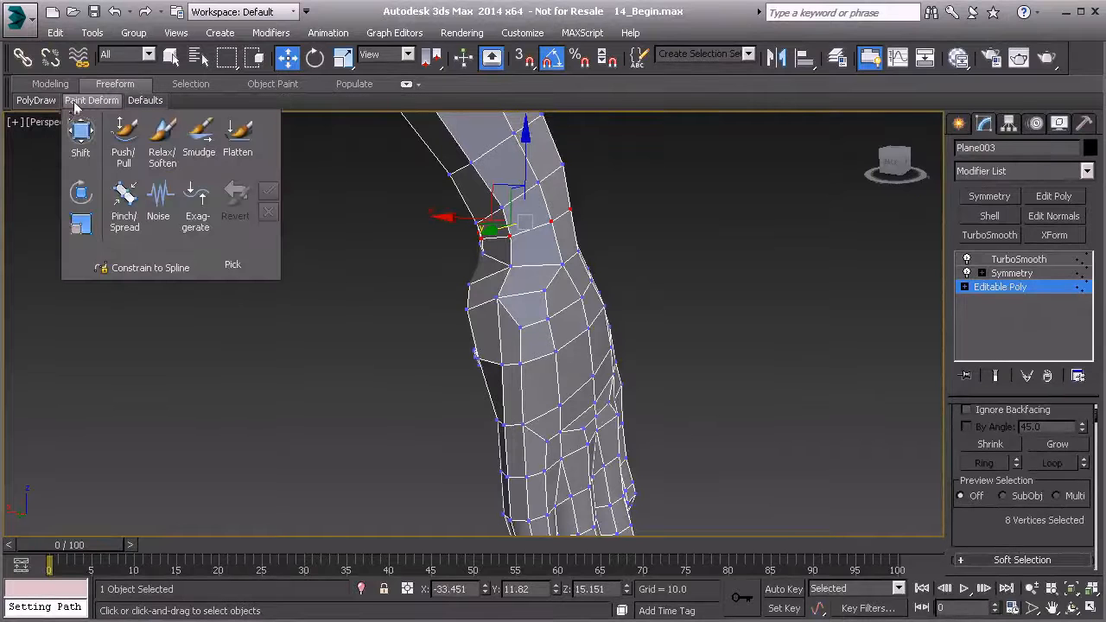
pyautogui.click(154, 142)
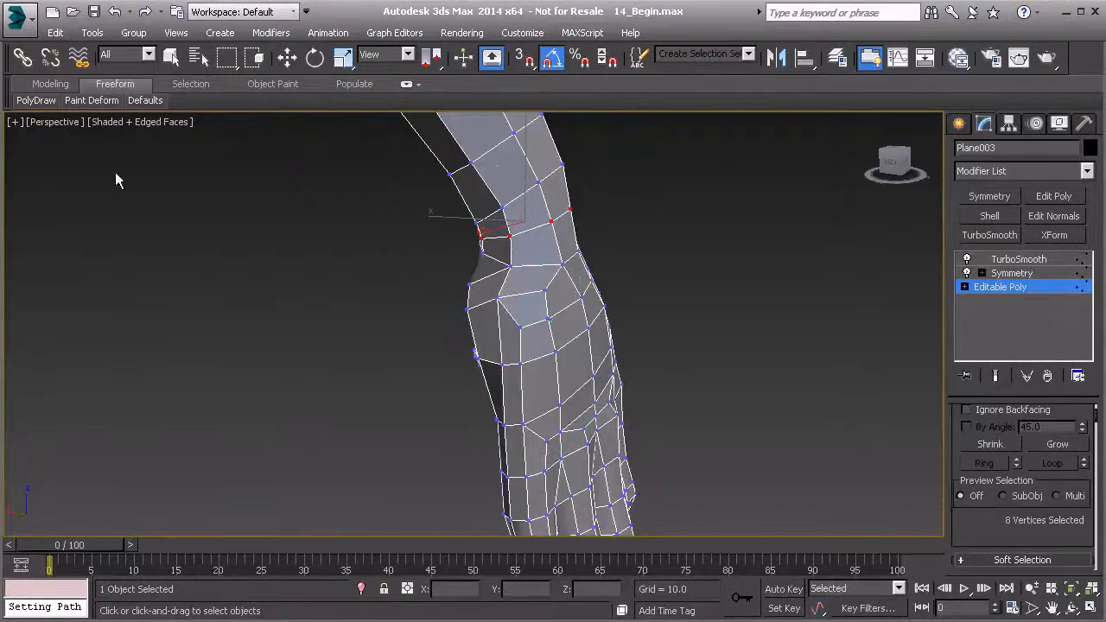
pyautogui.moveTo(91, 99)
pyautogui.moveTo(0, 237)
pyautogui.mouseDown()
pyautogui.moveTo(55, 234)
pyautogui.moveTo(123, 200)
pyautogui.moveTo(117, 171)
pyautogui.mouseUp()
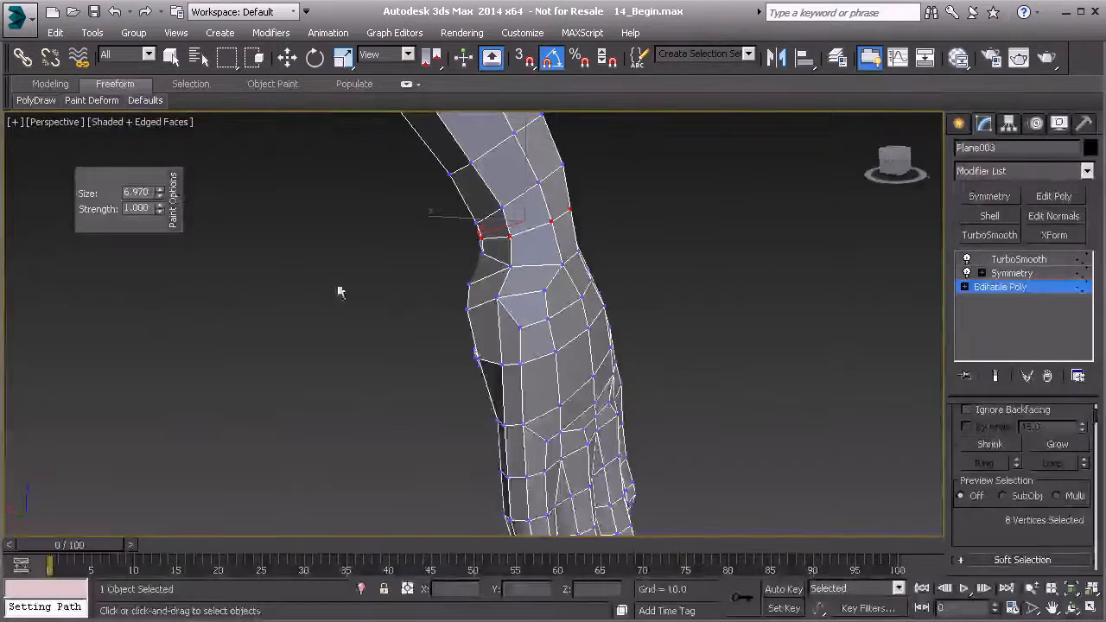
pyautogui.moveTo(187, 438); pyautogui.dragTo(187, 619)
pyautogui.click(143, 192)
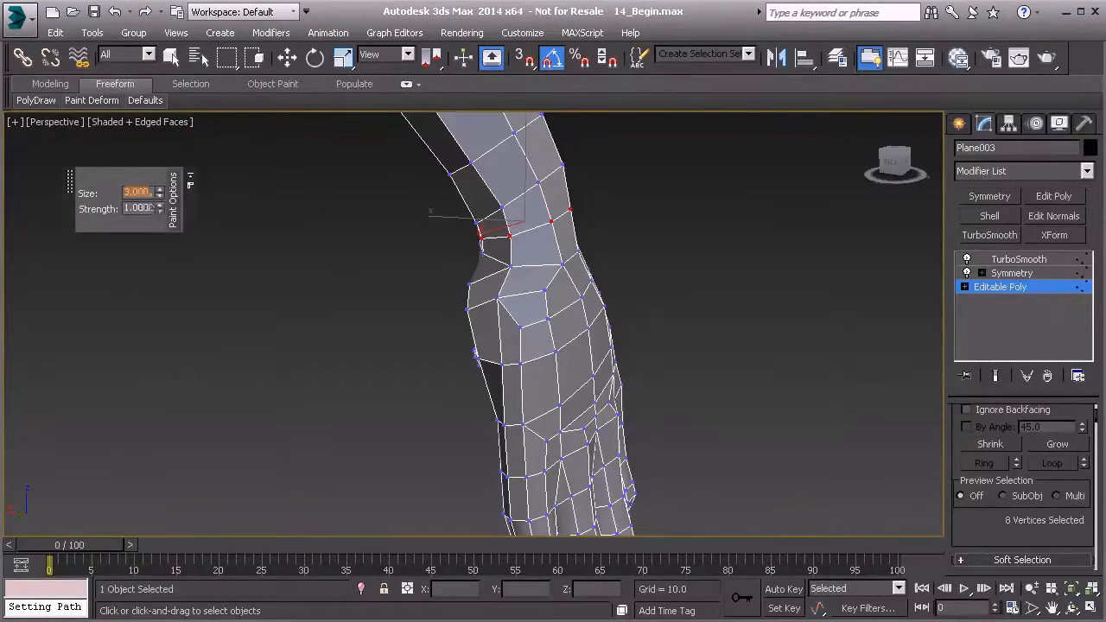
pyautogui.press('Tab')
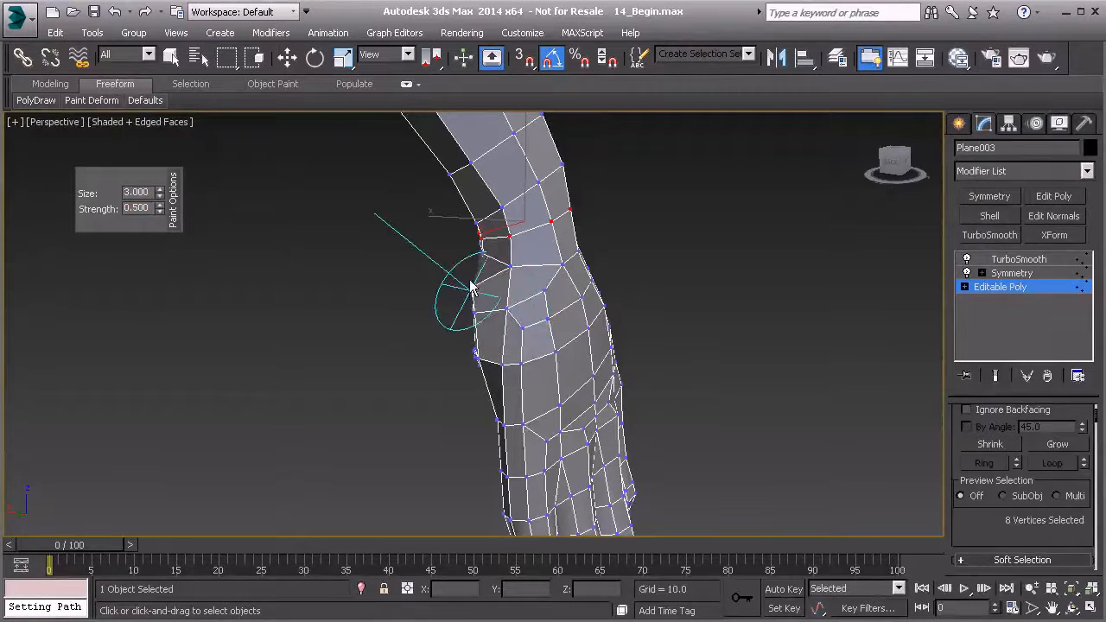
# Relax the mesh with brush strokes over the wrist, the back of the hand and the palm.
pyautogui.moveTo(522, 371)
pyautogui.keyDown('alt'); pyautogui.mouseDown(button='middle')
pyautogui.moveTo(535, 362)
pyautogui.moveTo(489, 362)
pyautogui.moveTo(624, 294)
pyautogui.moveTo(586, 288)
pyautogui.mouseUp(button='middle'); pyautogui.keyUp('alt')
pyautogui.moveTo(570, 275); pyautogui.dragTo(588, 311)
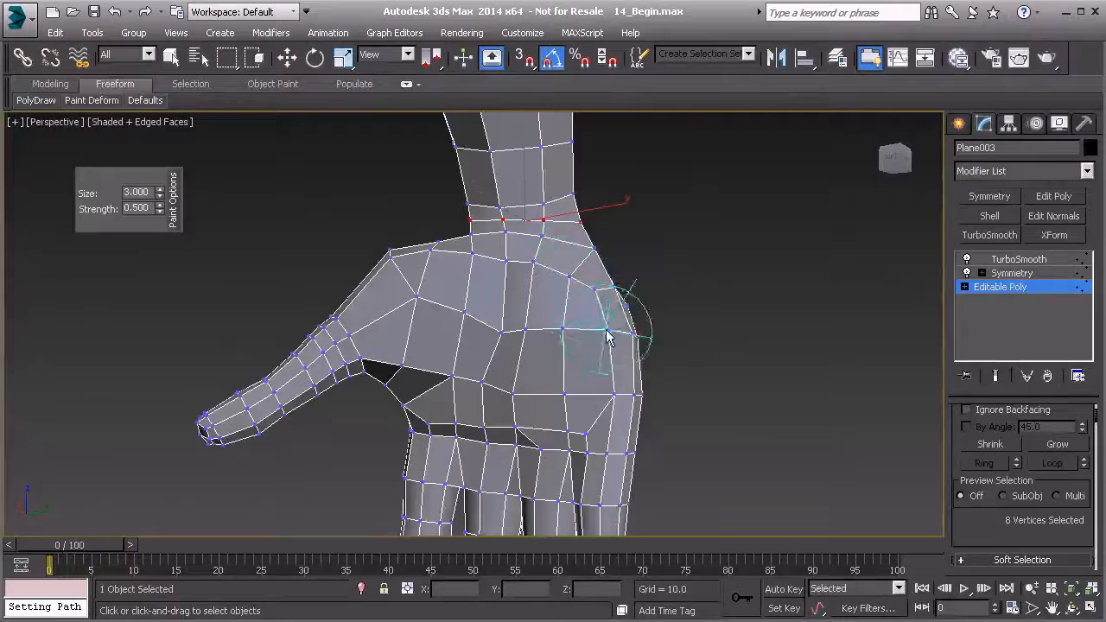
pyautogui.keyDown('alt'); pyautogui.moveTo(638, 398); pyautogui.dragTo(486, 337, button='middle'); pyautogui.keyUp('alt')
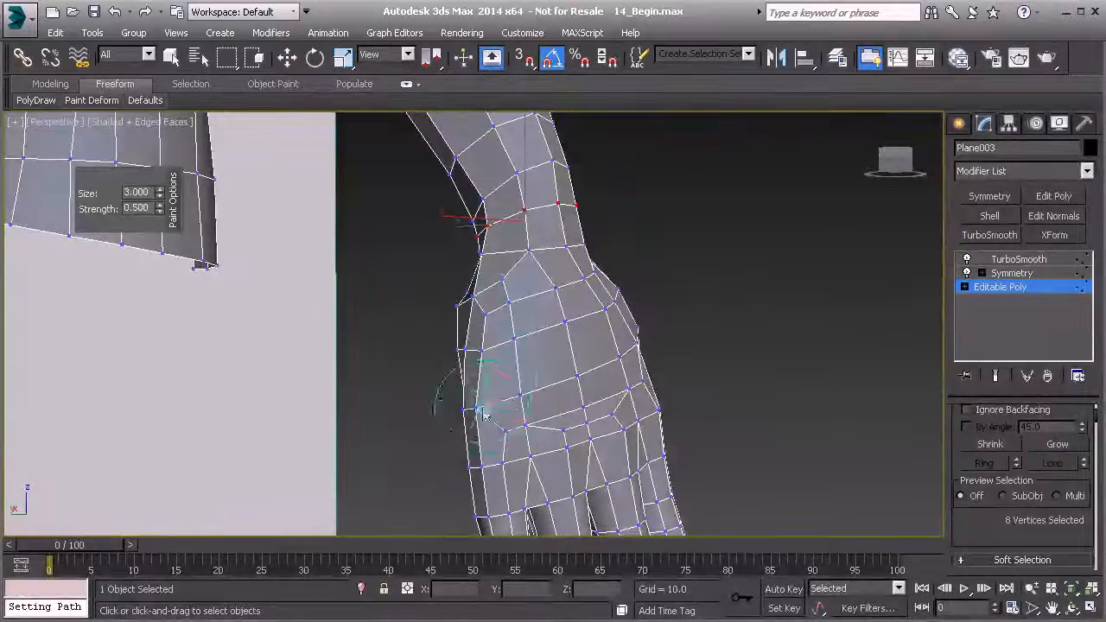
pyautogui.keyDown('alt'); pyautogui.moveTo(478, 421); pyautogui.dragTo(609, 296, button='middle'); pyautogui.keyUp('alt')
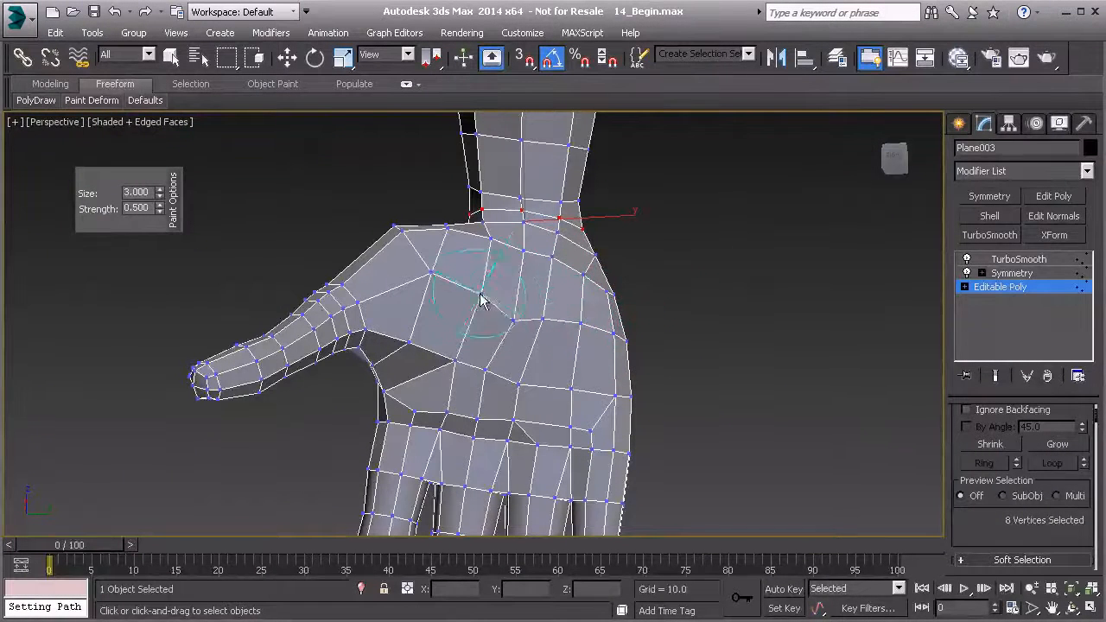
pyautogui.moveTo(424, 268)
pyautogui.keyDown('alt'); pyautogui.mouseDown(button='middle')
pyautogui.moveTo(458, 294)
pyautogui.moveTo(462, 272)
pyautogui.moveTo(462, 300)
pyautogui.moveTo(609, 295)
pyautogui.moveTo(530, 290)
pyautogui.moveTo(563, 251)
pyautogui.moveTo(619, 285)
pyautogui.mouseUp(button='middle'); pyautogui.keyUp('alt')
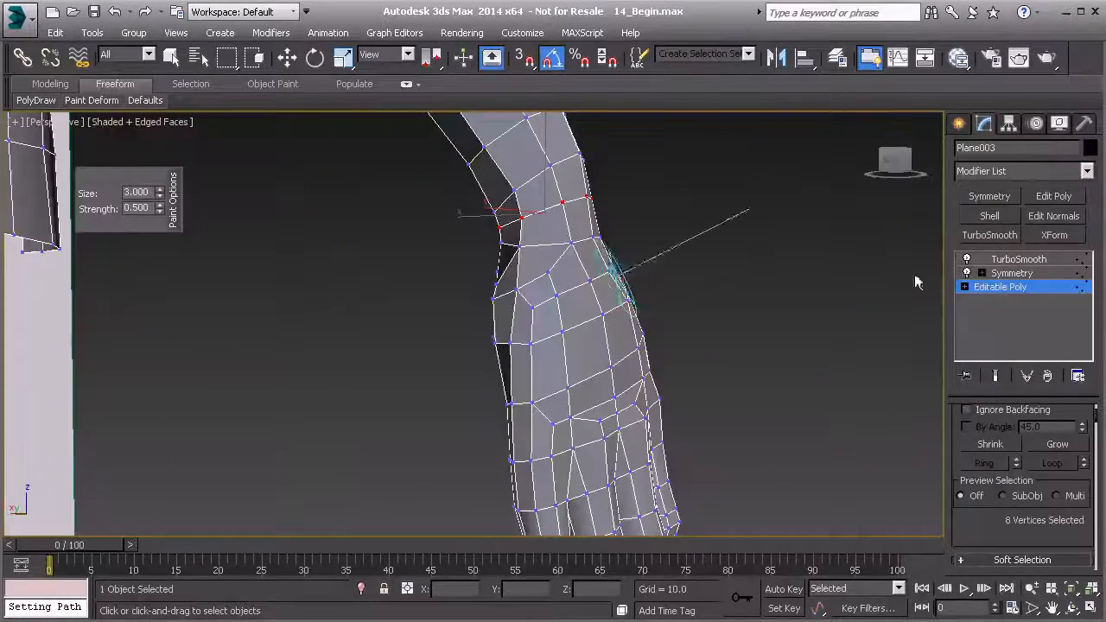
# Return to the TurboSmooth level, end the relax brush, deselect the mesh and examine the whole upper body.
pyautogui.click(1016, 259)
pyautogui.rightClick(770, 299)
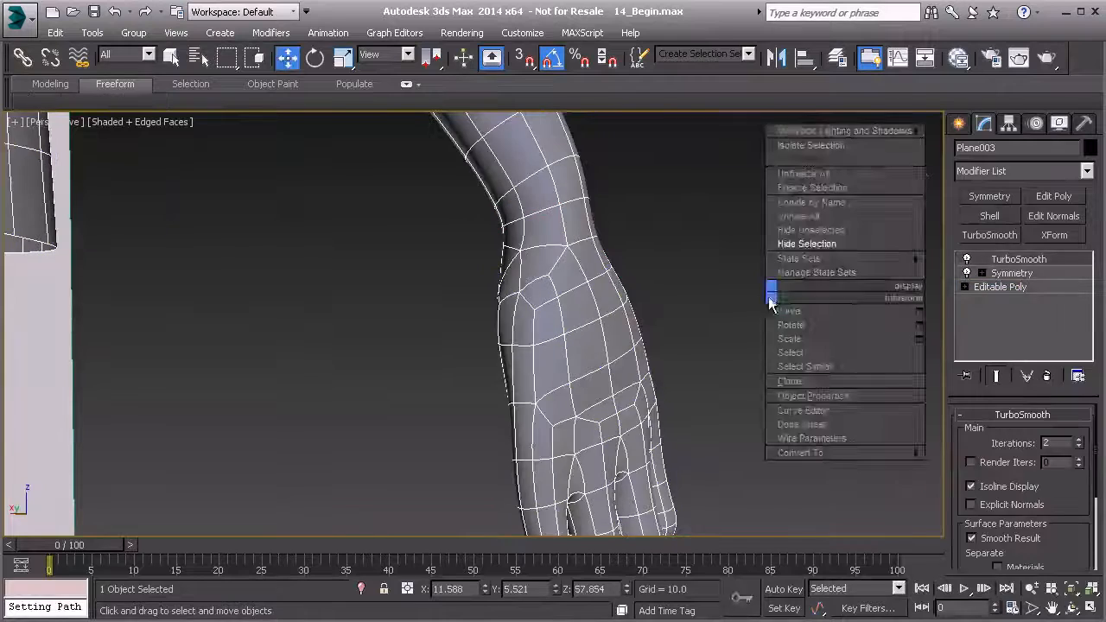
pyautogui.click(714, 288)
pyautogui.moveTo(714, 288)
pyautogui.keyDown('alt'); pyautogui.mouseDown(button='middle')
pyautogui.moveTo(718, 308)
pyautogui.moveTo(613, 328)
pyautogui.moveTo(598, 317)
pyautogui.moveTo(637, 341)
pyautogui.moveTo(590, 407)
pyautogui.moveTo(390, 267)
pyautogui.moveTo(479, 328)
pyautogui.moveTo(415, 372)
pyautogui.moveTo(563, 385)
pyautogui.moveTo(587, 363)
pyautogui.moveTo(553, 424)
pyautogui.moveTo(493, 351)
pyautogui.moveTo(506, 351)
pyautogui.mouseUp(button='middle'); pyautogui.keyUp('alt')
pyautogui.scroll(-2, 612, 328)
pyautogui.scroll(-2, 540, 418)
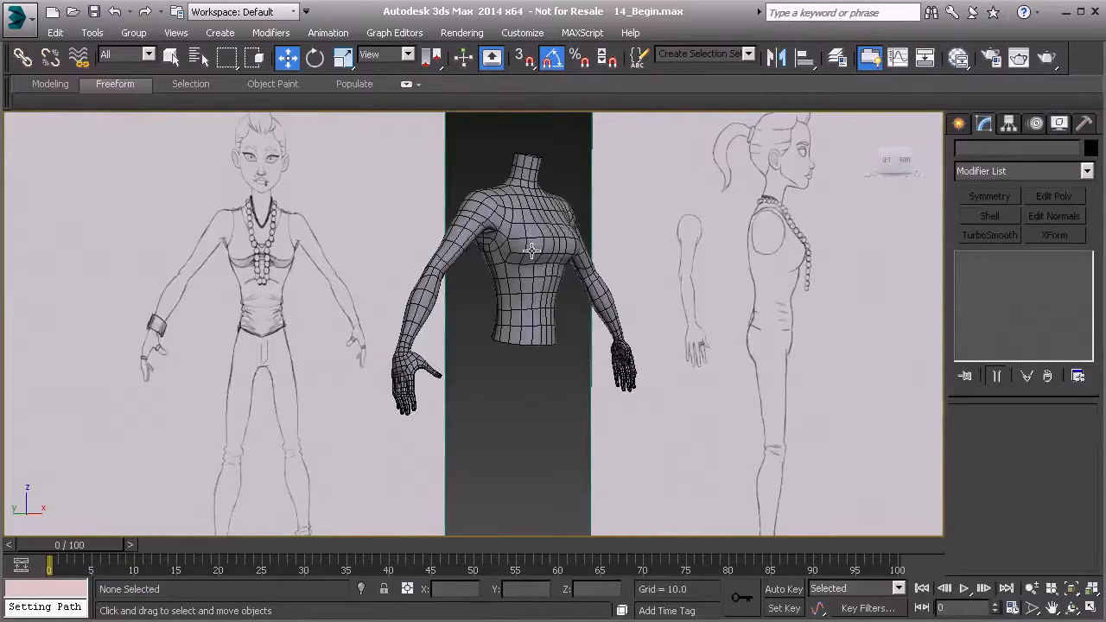